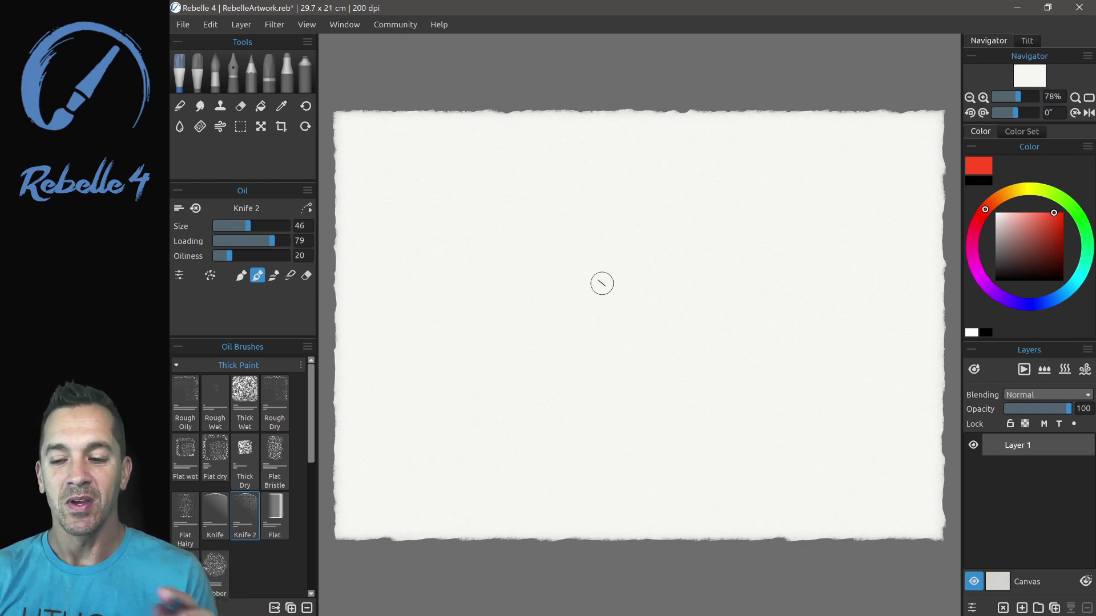
Show the Stencils panel and leave it floating over the canvas's upper-right corner.
left_click(346, 24)
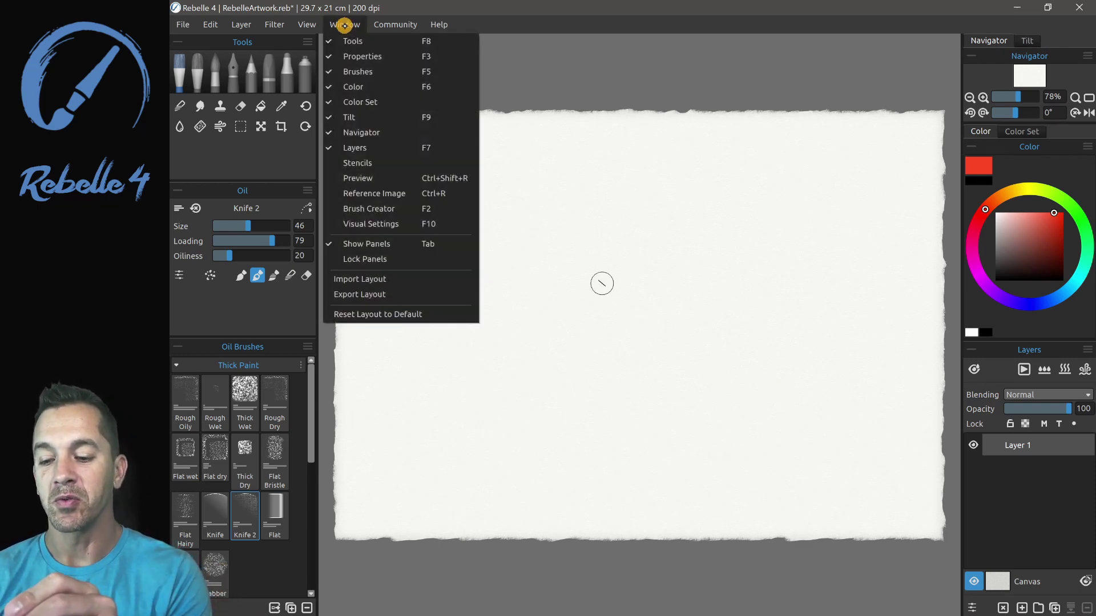
left_click(394, 164)
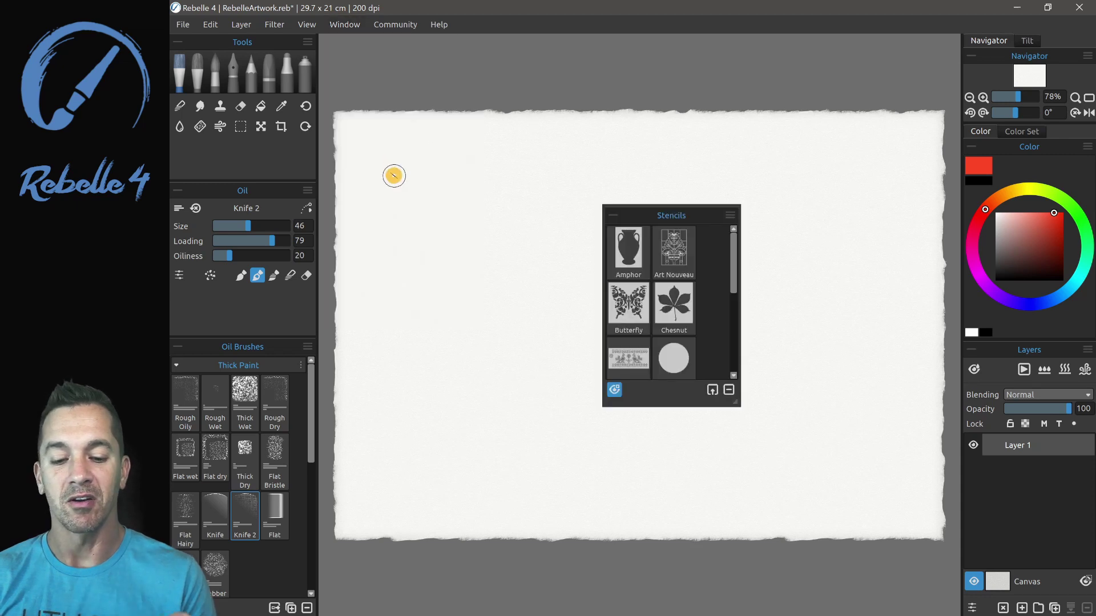
left_click_drag(685, 217, 1041, 384)
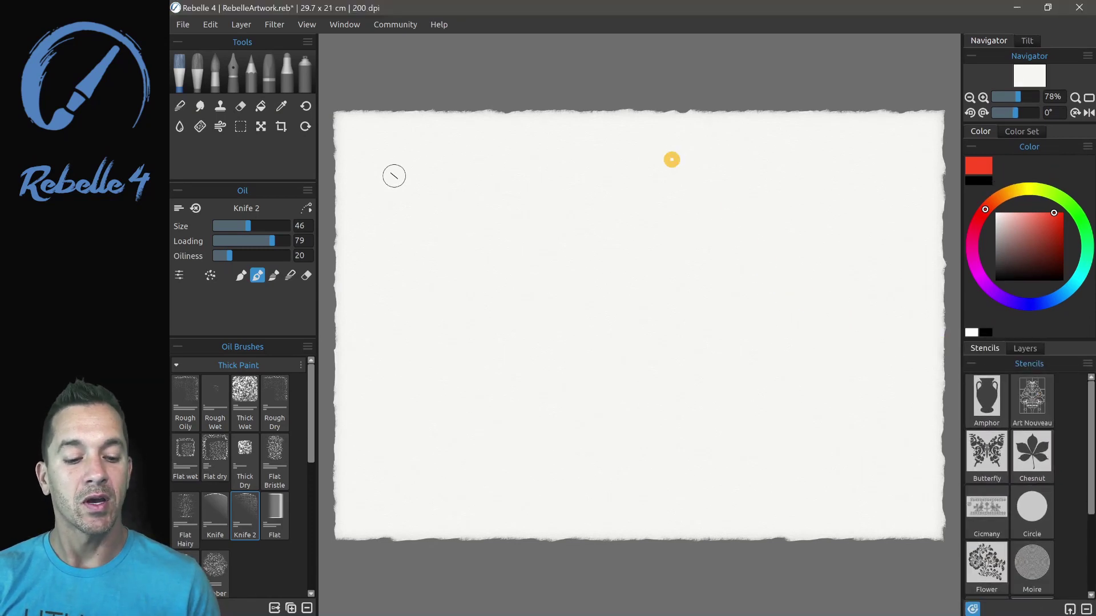
left_click_drag(986, 345, 746, 99)
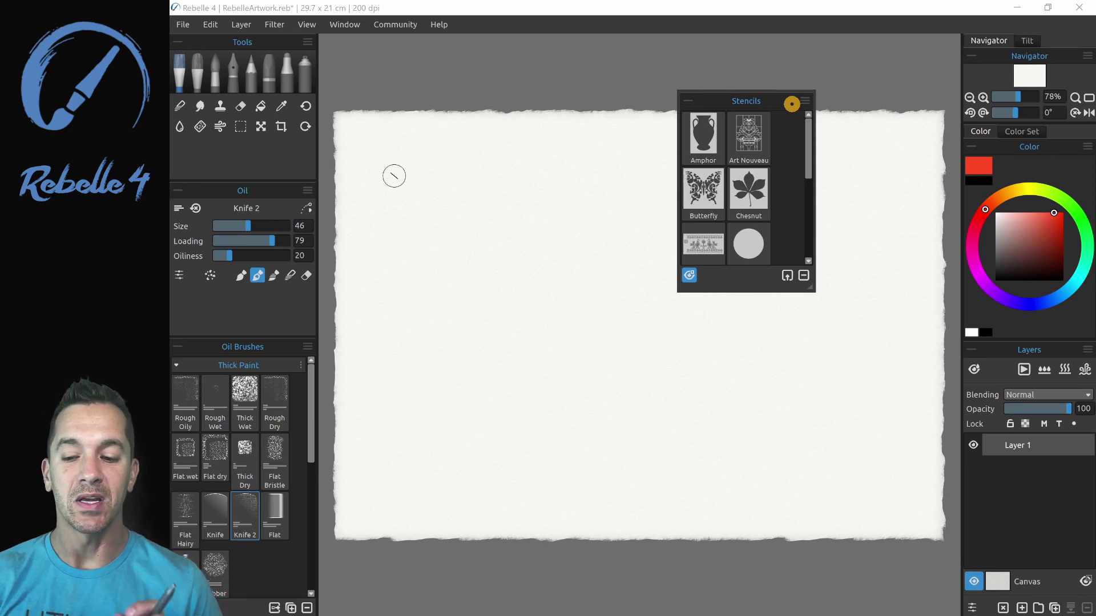
left_click_drag(792, 103, 893, 89)
Place the Turtle stencil on the left half of the canvas and choose the Round 2 watercolor brush.
scroll(851, 171, "down", 3)
left_click_drag(850, 200, 565, 292)
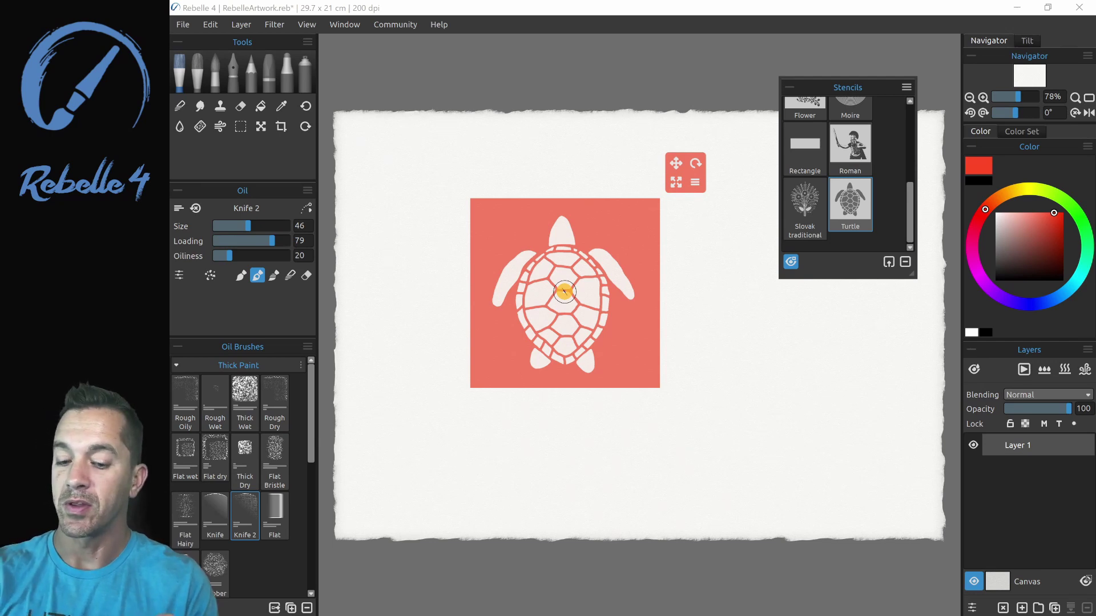
left_click(222, 79)
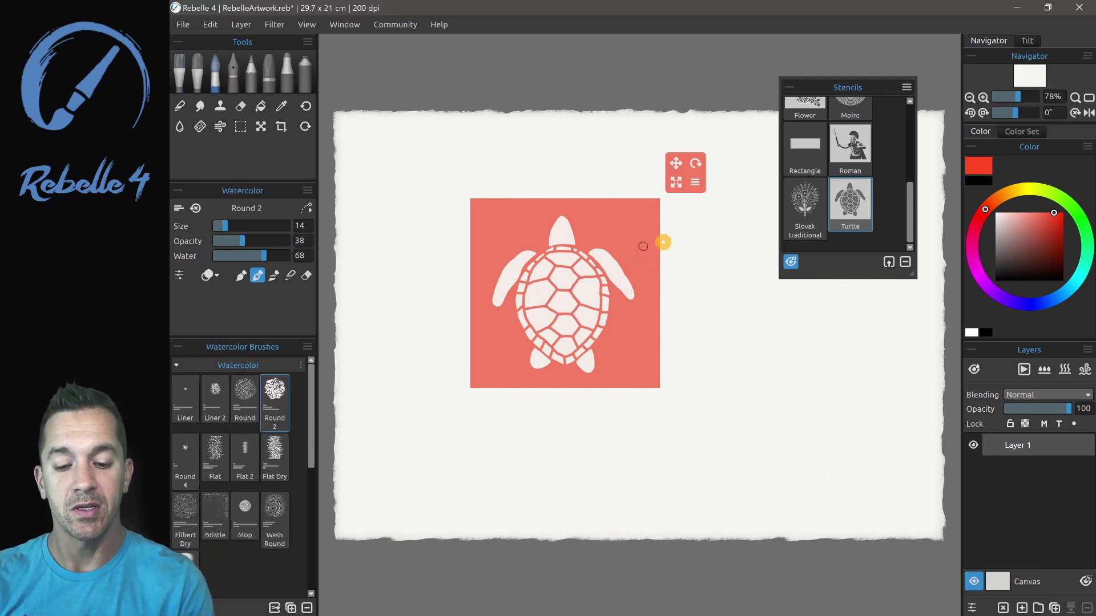
Paint diagonal red, yellow and blue watercolor strokes through the Turtle stencil.
mouse_move(643, 246)
left_mouse_down()
mouse_move(573, 256)
mouse_move(576, 219)
mouse_move(541, 292)
left_mouse_up()
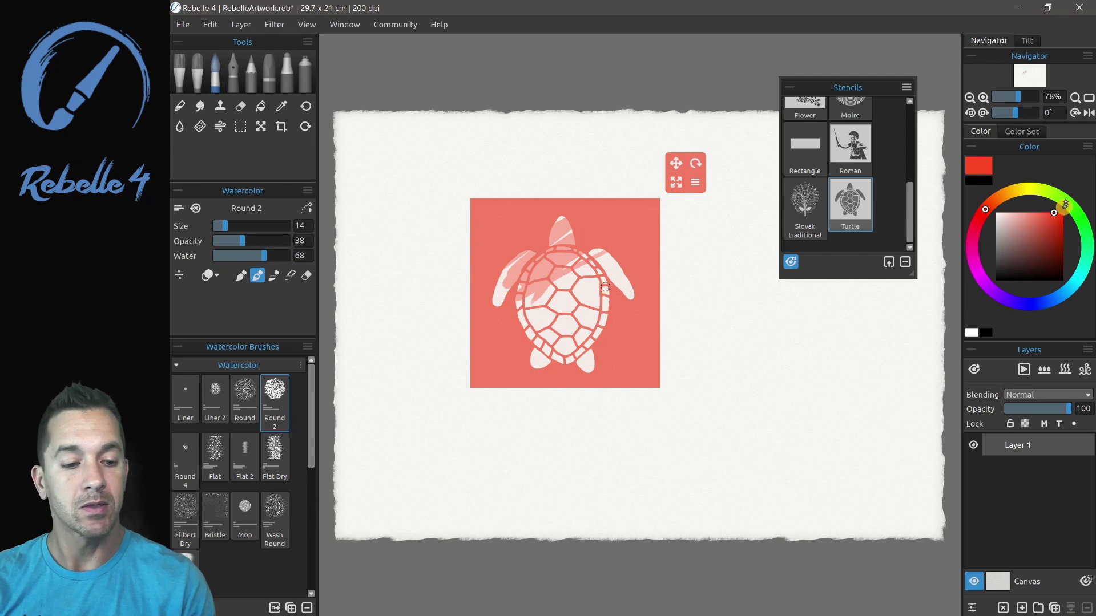
left_click(1022, 189)
mouse_move(594, 203)
left_mouse_down()
mouse_move(500, 312)
mouse_move(518, 352)
left_mouse_up()
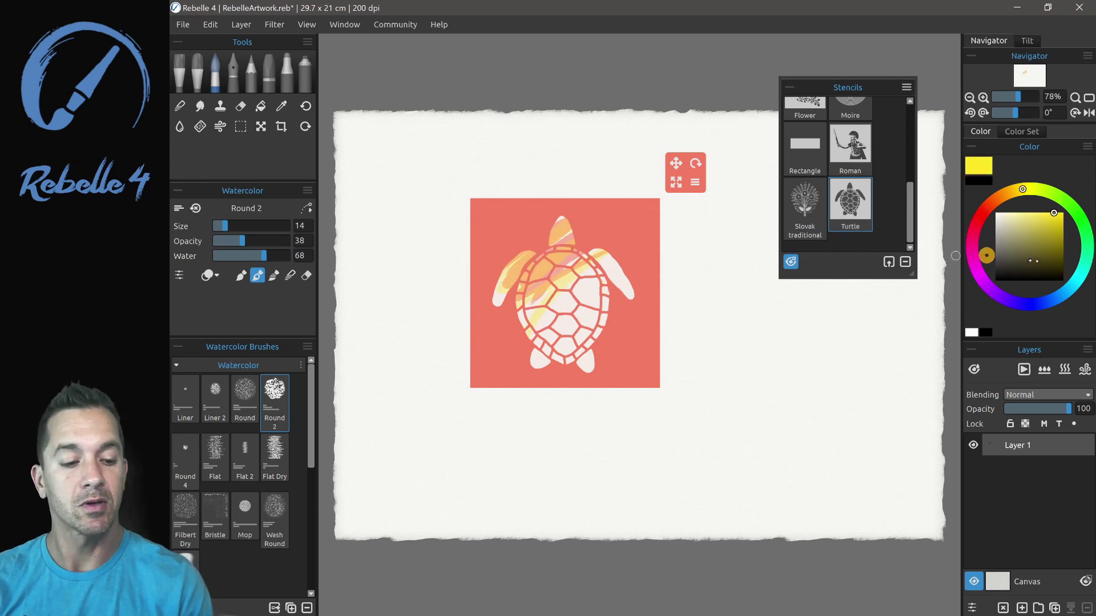
left_click(1057, 296)
mouse_move(606, 284)
left_mouse_down()
mouse_move(574, 247)
mouse_move(528, 283)
mouse_move(516, 330)
mouse_move(555, 336)
mouse_move(615, 296)
left_mouse_up()
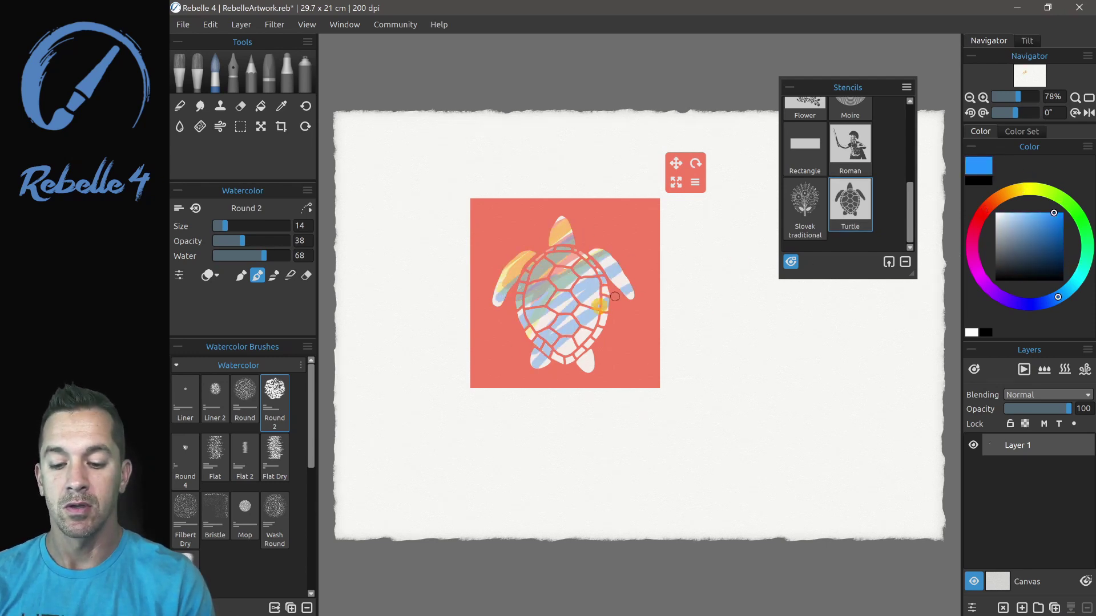
key("ctrl+z")
Move the Turtle stencil to the lower right of the painted turtle and shrink it.
mouse_move(608, 226)
left_mouse_down()
mouse_move(757, 322)
mouse_move(785, 234)
left_mouse_up()
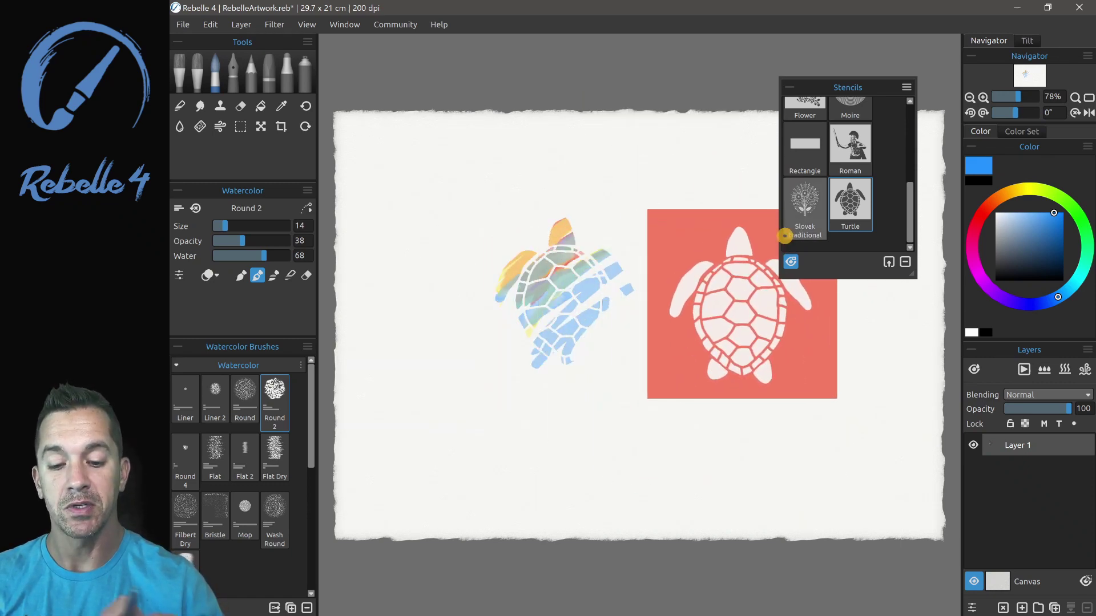
scroll(577, 291, "up", 5)
scroll(562, 347, "down", 3)
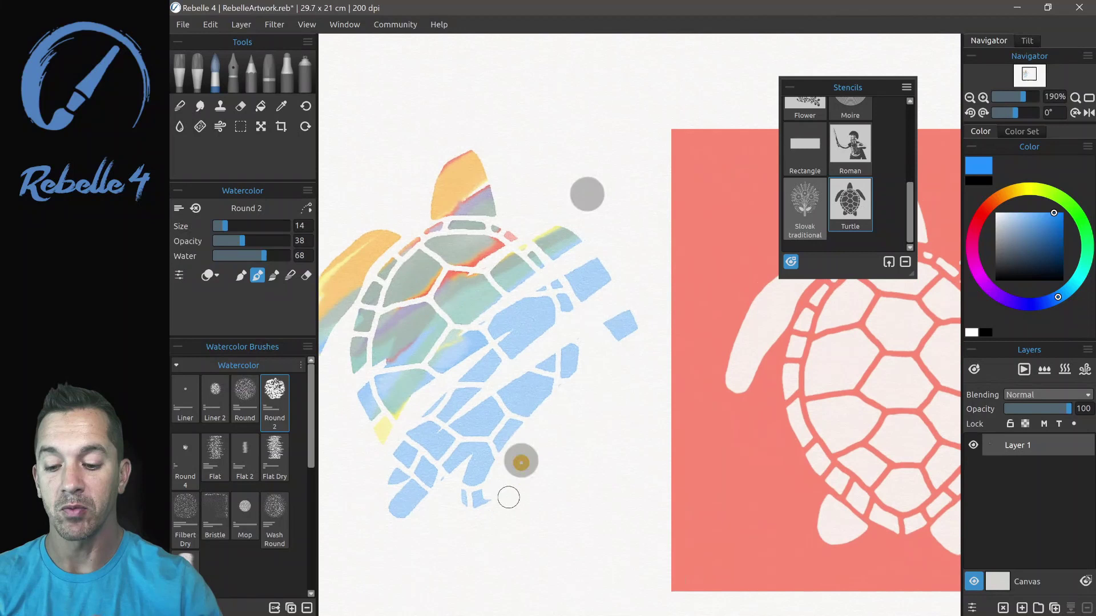
left_click_drag(717, 174, 514, 184)
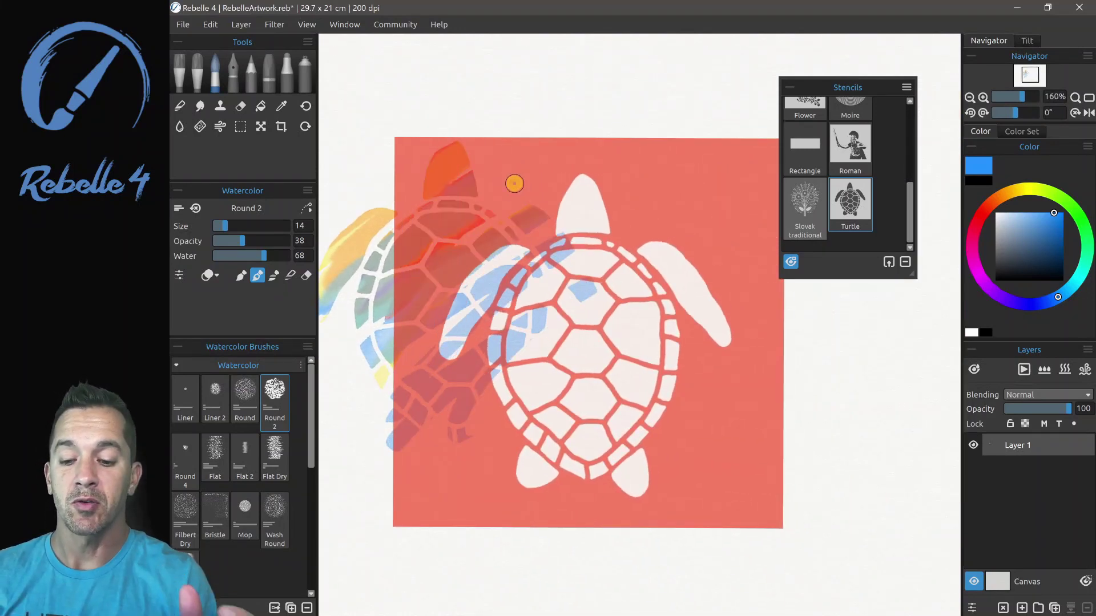
mouse_move(712, 190)
left_mouse_down()
mouse_move(645, 205)
mouse_move(750, 307)
left_mouse_up()
Paint blue, red and yellow watercolor strokes through the smaller Turtle stencil.
mouse_move(672, 304)
left_mouse_down()
mouse_move(636, 335)
mouse_move(689, 344)
mouse_move(674, 423)
left_mouse_up()
left_click(986, 208)
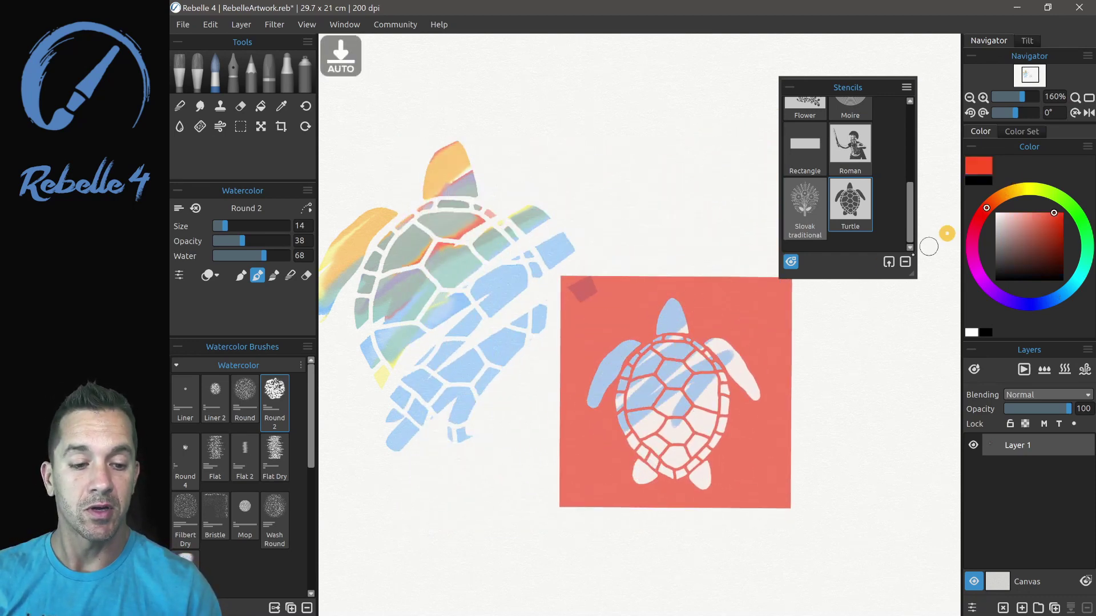
mouse_move(718, 345)
left_mouse_down()
mouse_move(751, 351)
mouse_move(708, 432)
left_mouse_up()
left_click(1025, 189)
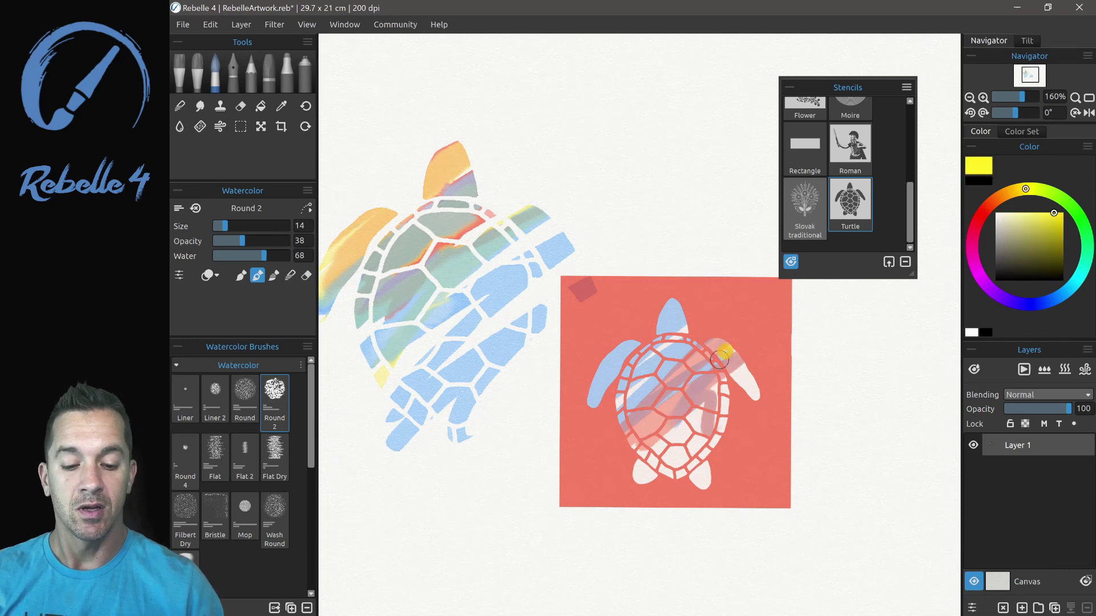
mouse_move(728, 350)
left_mouse_down()
mouse_move(701, 425)
mouse_move(663, 467)
mouse_move(632, 474)
left_mouse_up()
Paint a yellow stroke beyond the stencil's right edge and crimson strokes across the stencil and past that edge.
left_click_drag(780, 389, 879, 347)
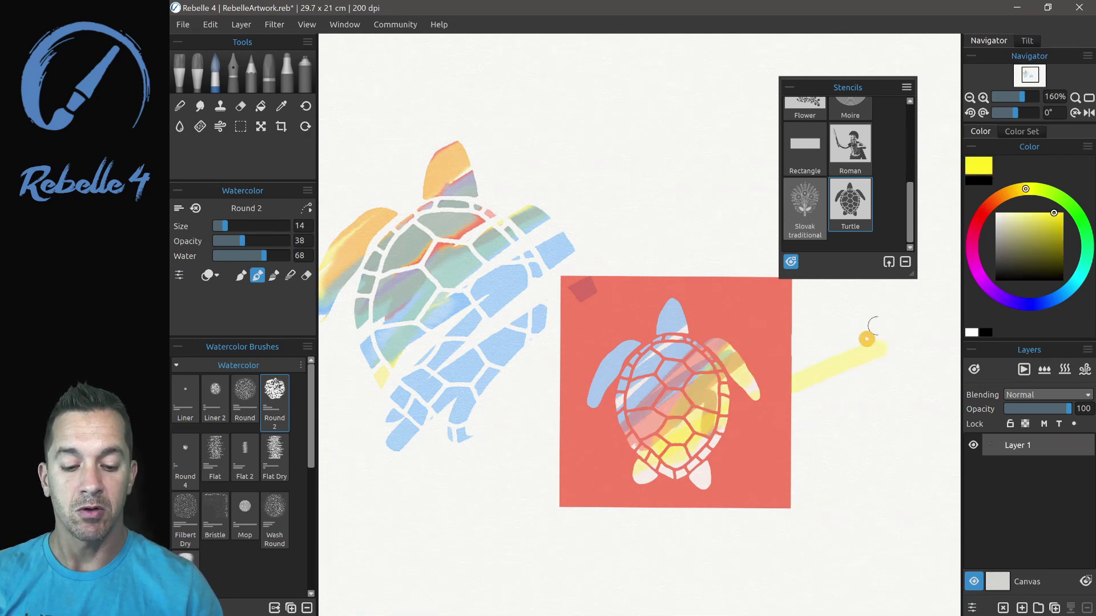
left_click(978, 220)
mouse_move(697, 412)
left_mouse_down()
mouse_move(857, 317)
mouse_move(837, 318)
mouse_move(799, 428)
left_mouse_up()
Move the Turtle stencil left so it overlaps both painted turtles, and turn on its Border option.
mouse_move(745, 311)
left_mouse_down()
mouse_move(853, 452)
mouse_move(536, 343)
mouse_move(589, 232)
mouse_move(695, 229)
mouse_move(666, 309)
left_mouse_up()
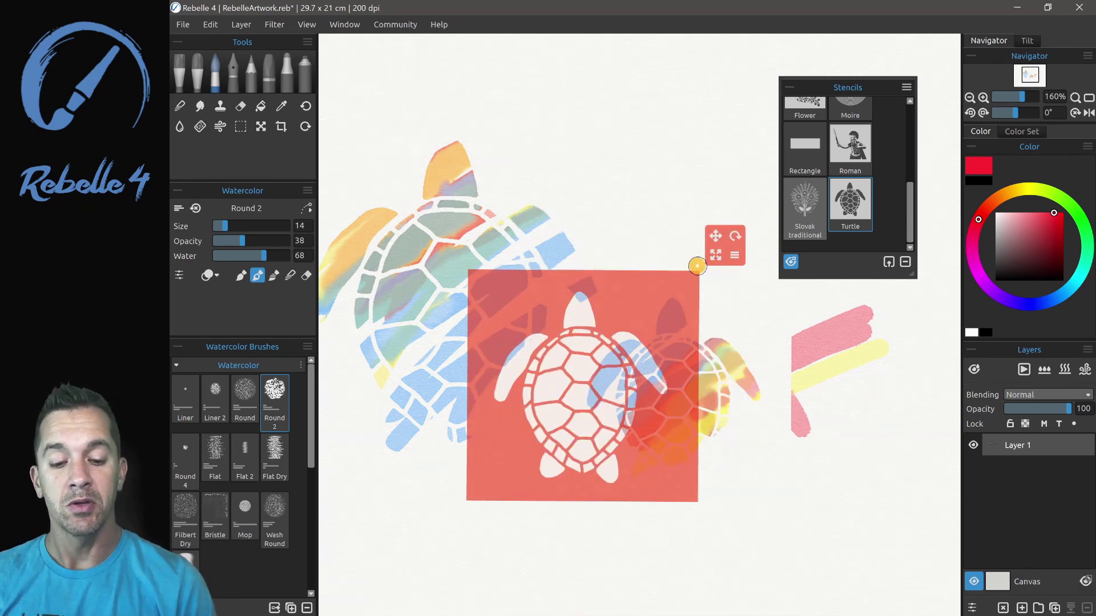
left_click(734, 255)
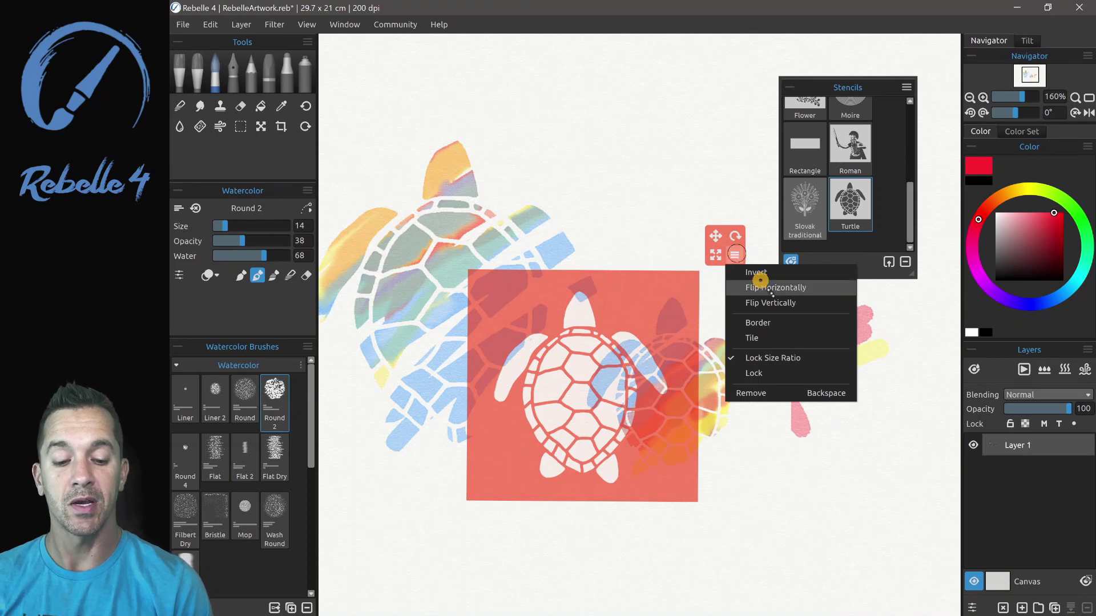
left_click(772, 323)
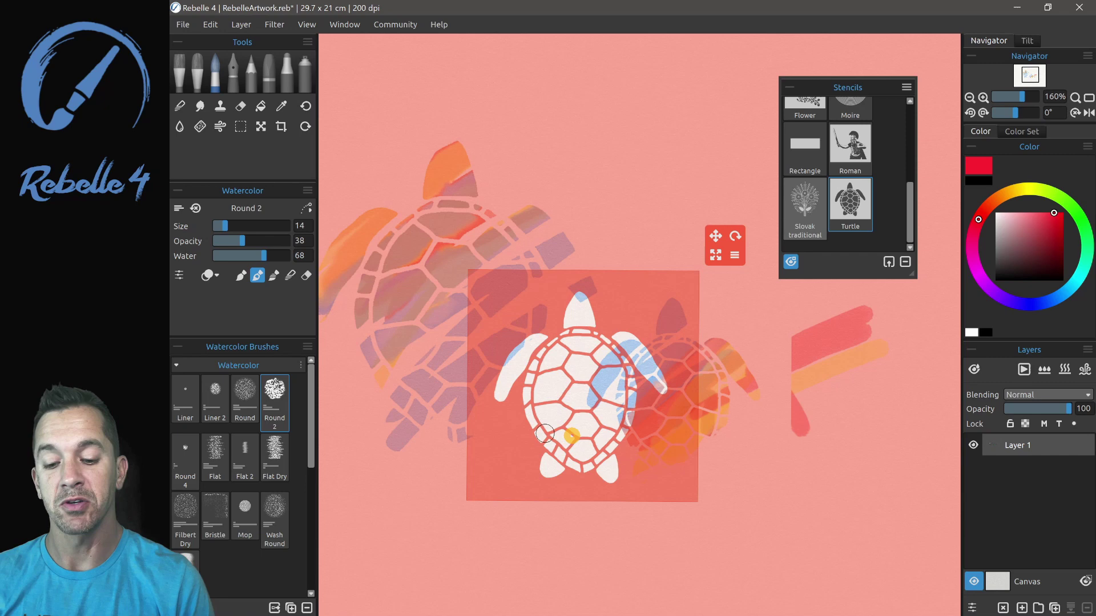
mouse_move(521, 382)
left_mouse_down()
mouse_move(504, 375)
mouse_move(513, 338)
mouse_move(563, 306)
mouse_move(597, 328)
mouse_move(571, 428)
mouse_move(627, 411)
left_mouse_up()
key("ctrl+z")
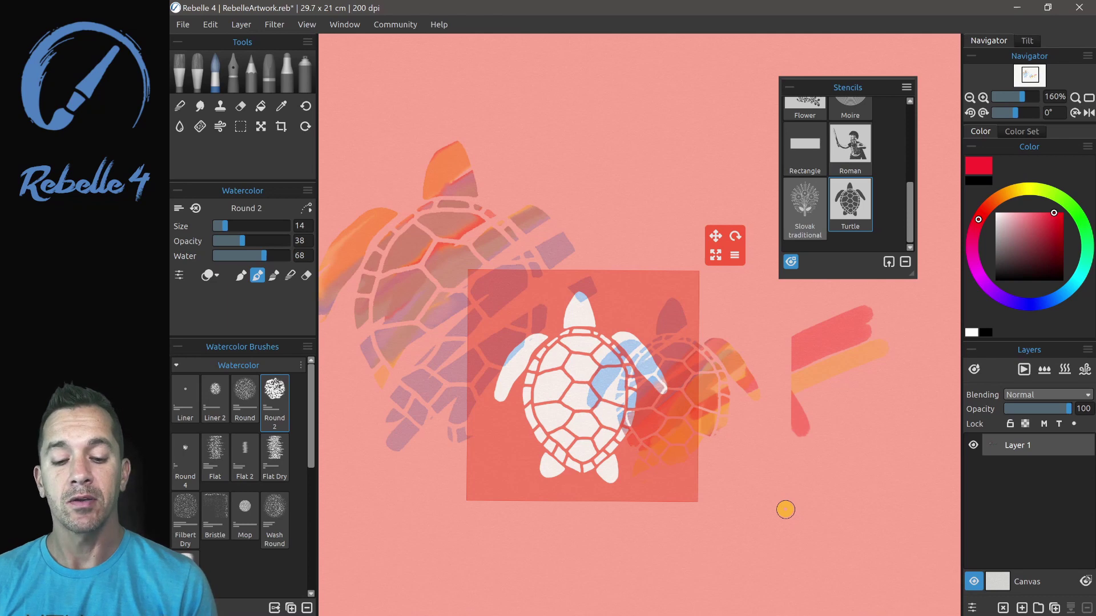
Hide the stencils and try a crimson stroke where the Turtle stencil lies.
left_click(794, 262)
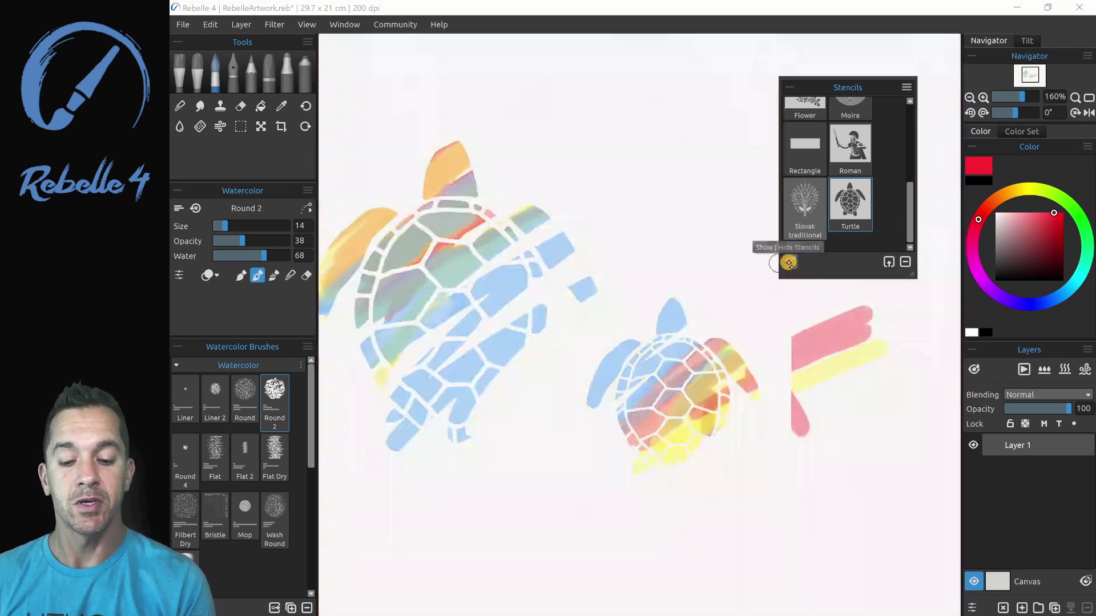
mouse_move(521, 399)
left_mouse_down()
mouse_move(636, 372)
mouse_move(529, 438)
mouse_move(532, 461)
left_mouse_up()
key("ctrl+z")
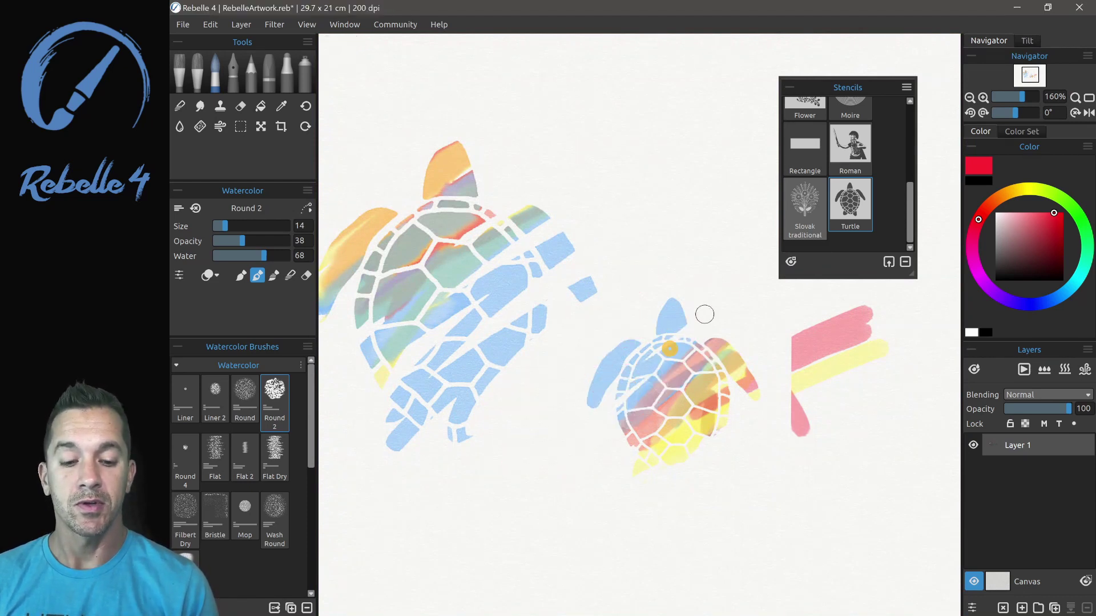
Turn on Keep Stencils Active When Hidden and paint crimson through the hidden Turtle stencil.
left_click(906, 86)
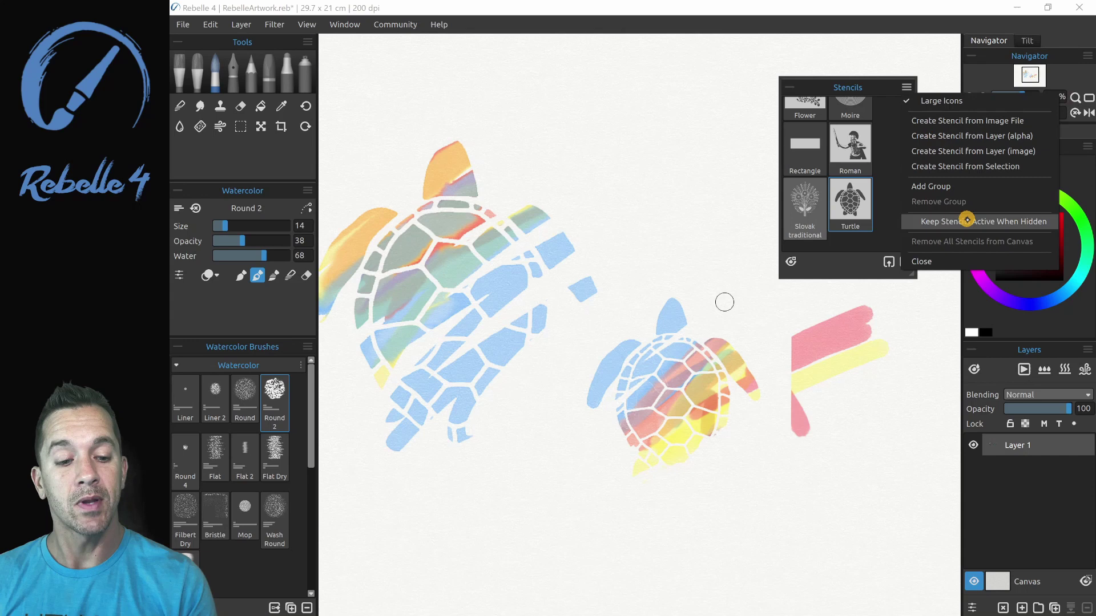
left_click(968, 221)
mouse_move(585, 351)
left_mouse_down()
mouse_move(530, 365)
mouse_move(594, 284)
left_mouse_up()
mouse_move(502, 352)
left_mouse_down()
mouse_move(502, 437)
mouse_move(596, 435)
mouse_move(575, 468)
mouse_move(639, 455)
mouse_move(656, 464)
mouse_move(612, 396)
mouse_move(647, 361)
mouse_move(511, 458)
left_mouse_up()
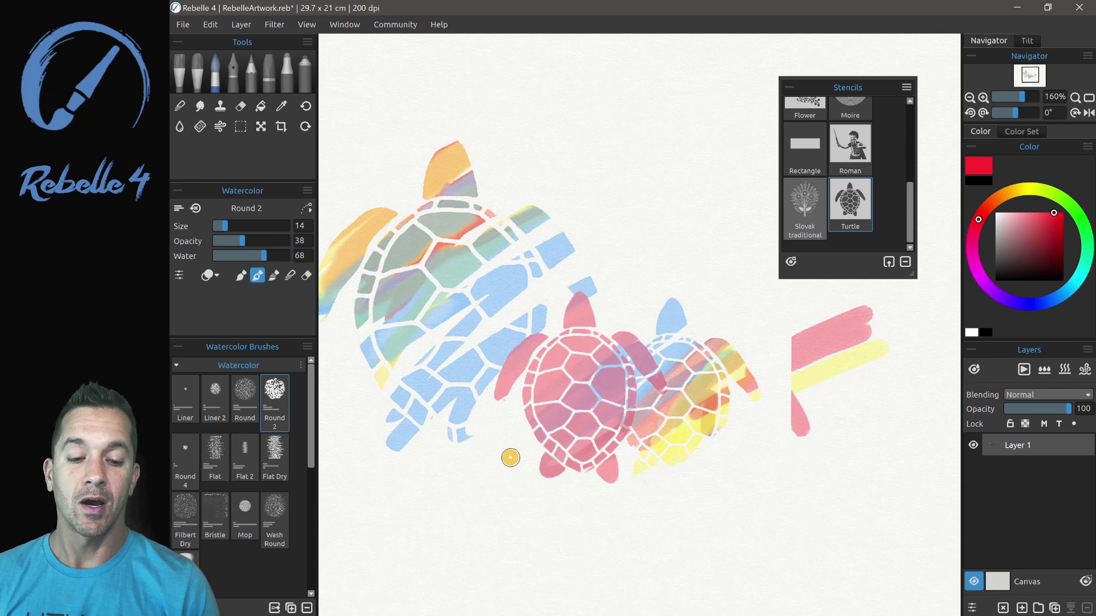
Turn off Keep Stencils Active When Hidden and show the stencils again.
left_click(904, 86)
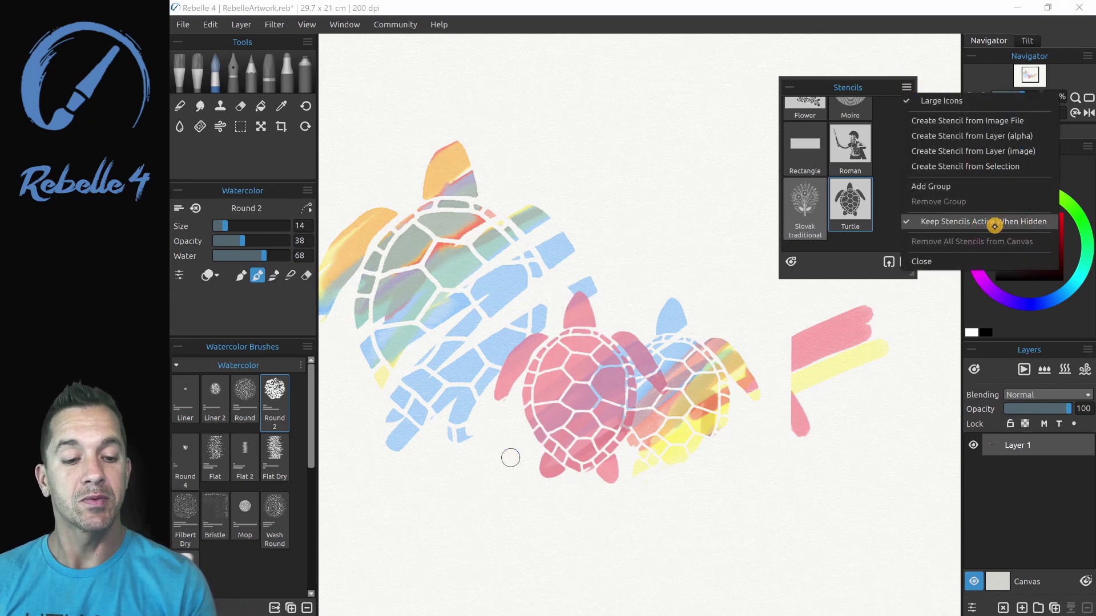
left_click(959, 221)
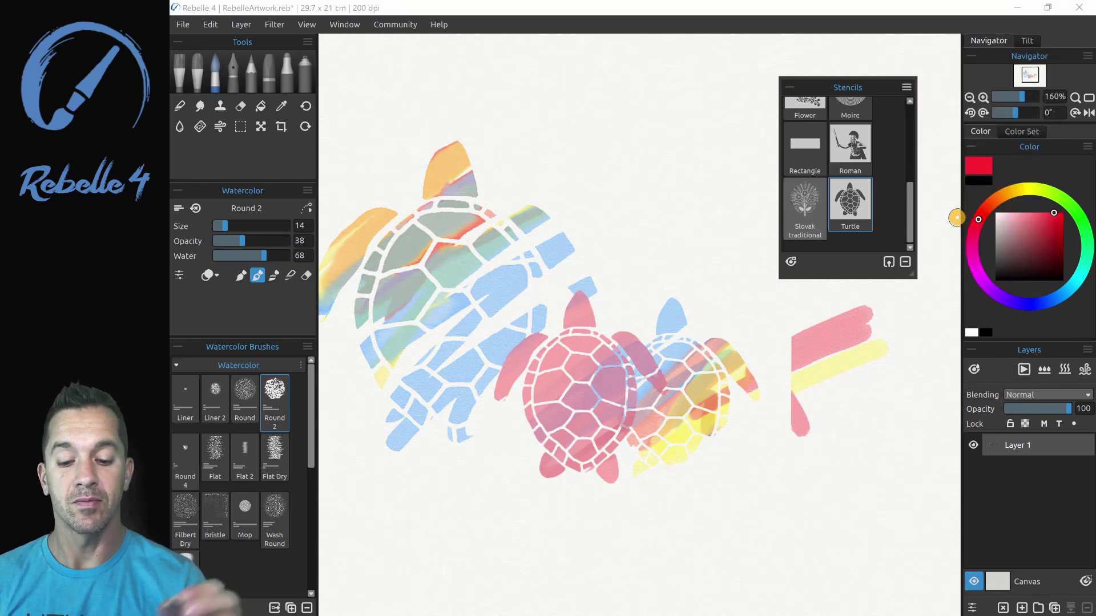
left_click(790, 261)
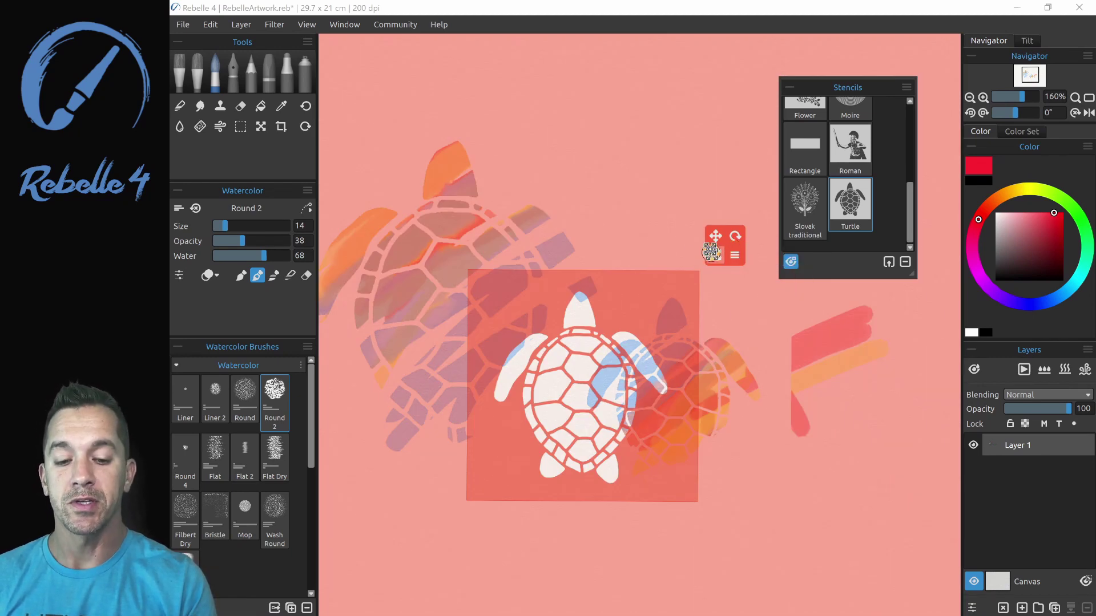
Enlarge the Turtle stencil slightly, and make it narrower with Lock Size Ratio turned off.
mouse_move(711, 258)
left_mouse_down()
mouse_move(734, 232)
mouse_move(703, 269)
mouse_move(722, 249)
left_mouse_up()
left_click(740, 250)
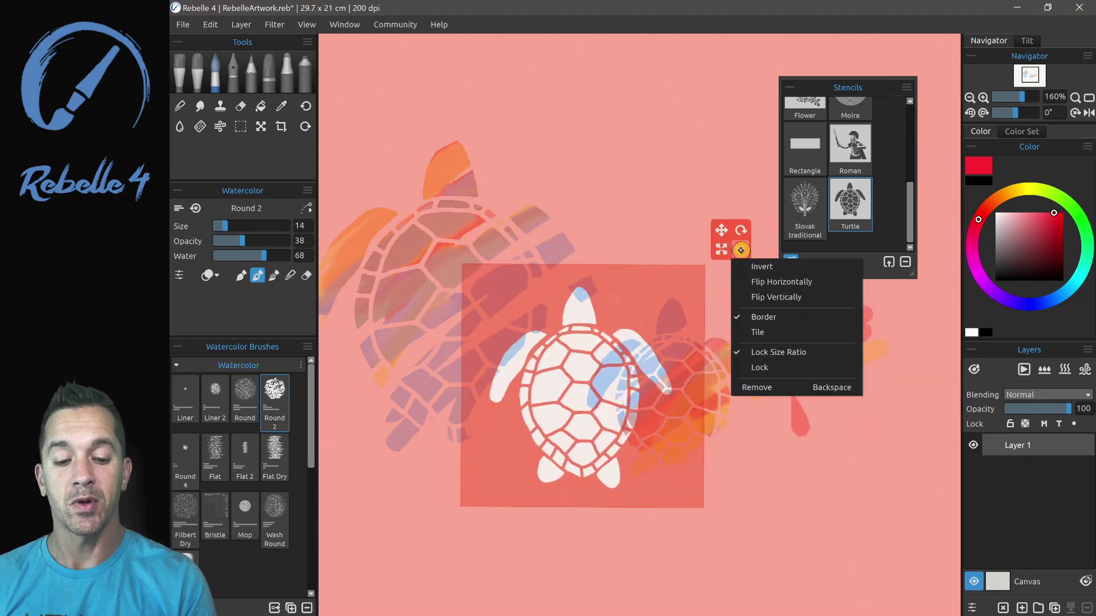
left_click(779, 349)
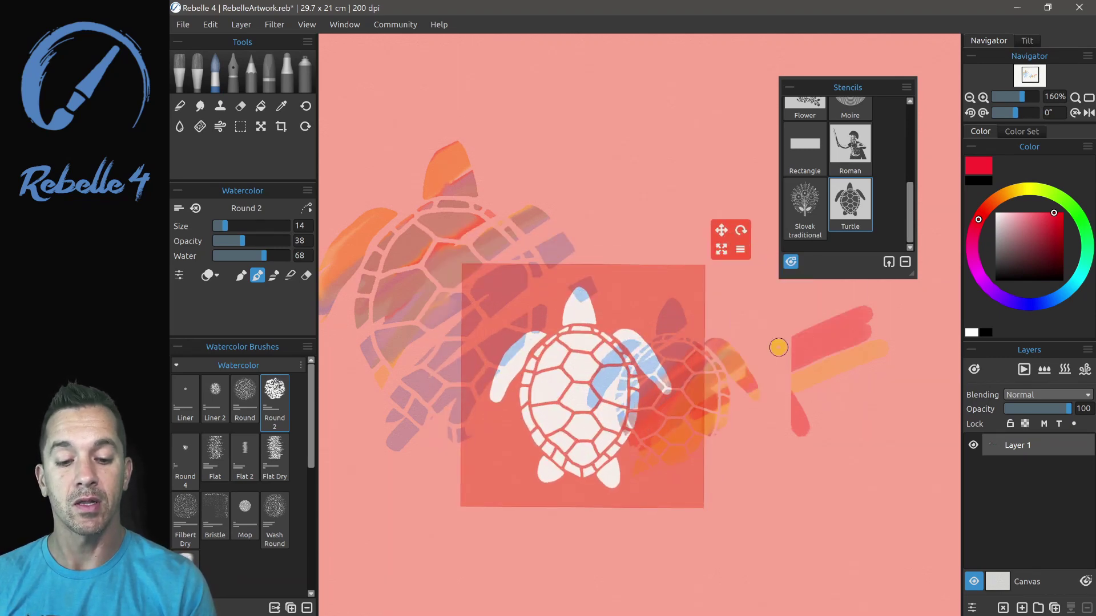
mouse_move(721, 249)
left_mouse_down()
mouse_move(656, 243)
mouse_move(717, 236)
mouse_move(665, 245)
mouse_move(708, 255)
left_mouse_up()
Turn Lock Size Ratio back on and undo the Turtle stencil's last two resizes.
left_click(727, 254)
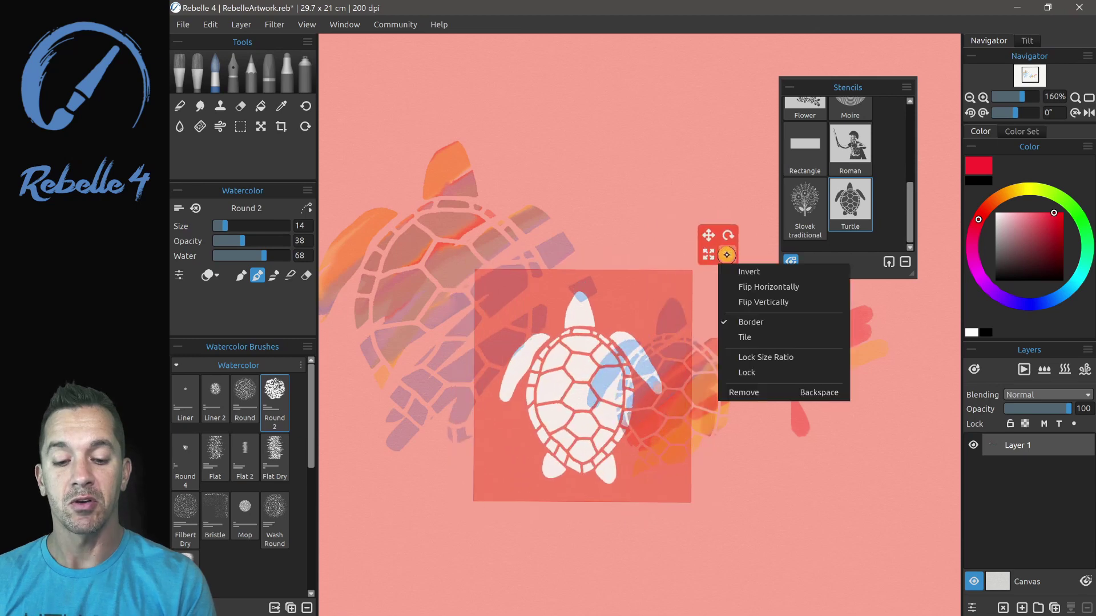
left_click(772, 357)
key("ctrl+z")
key("ctrl+z")
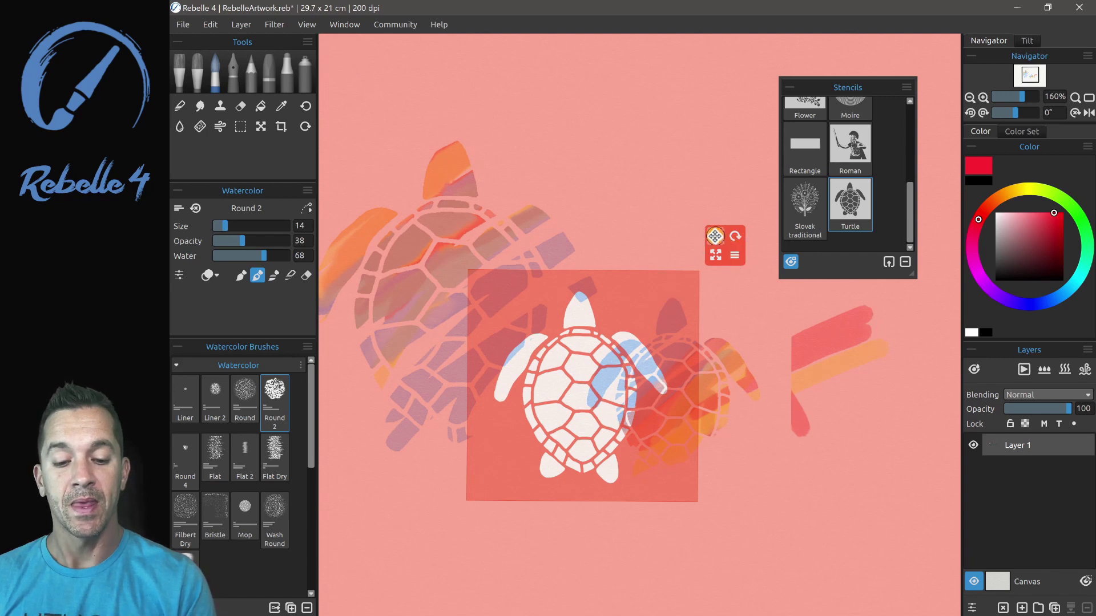
Rotate the Turtle stencil slightly counterclockwise and flip it vertically.
left_click_drag(718, 249, 745, 240)
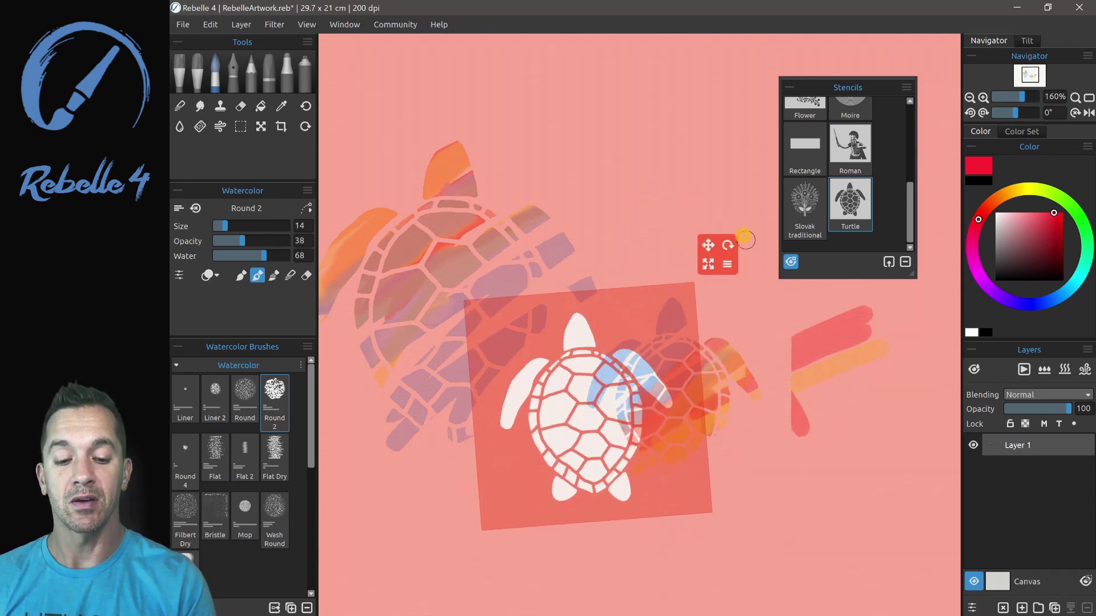
left_click(727, 263)
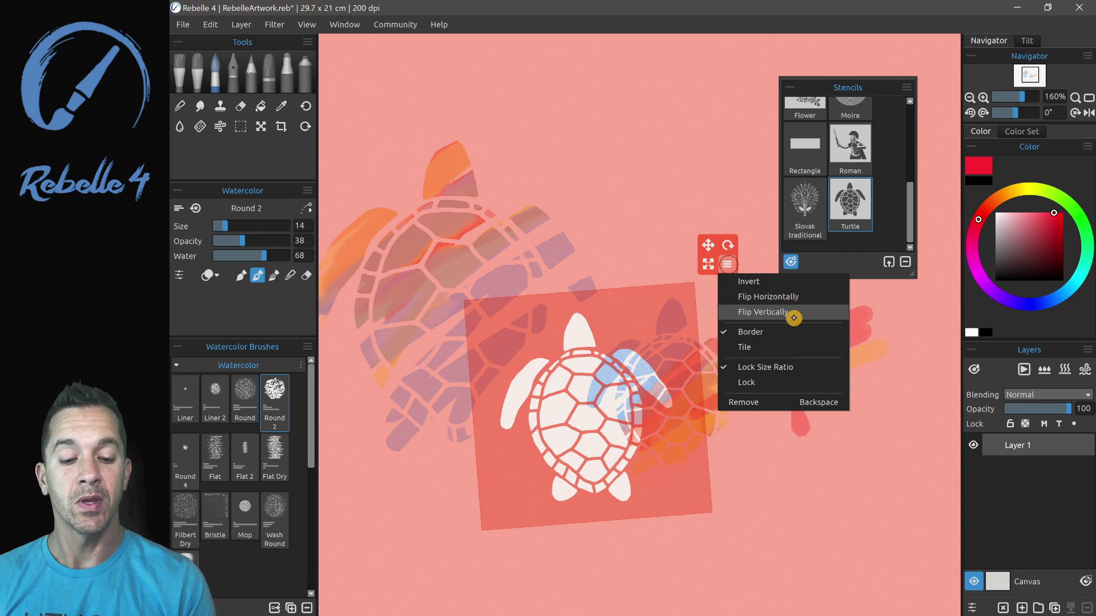
left_click(784, 308)
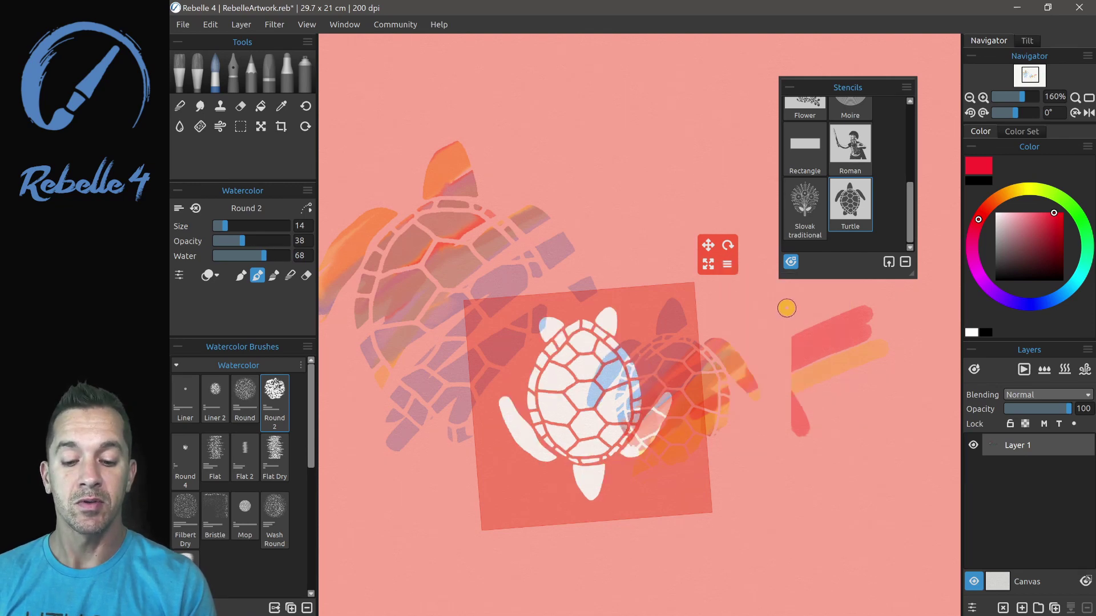
Flip the Turtle stencil horizontally and flip it back again.
left_click(734, 265)
left_click(751, 296)
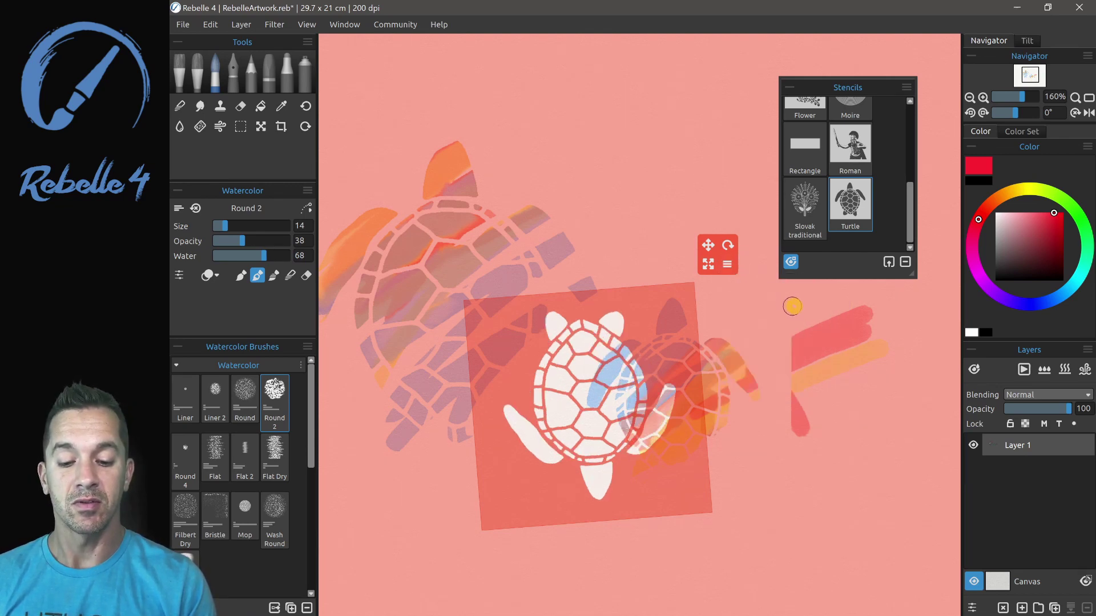
left_click(729, 268)
left_click(780, 297)
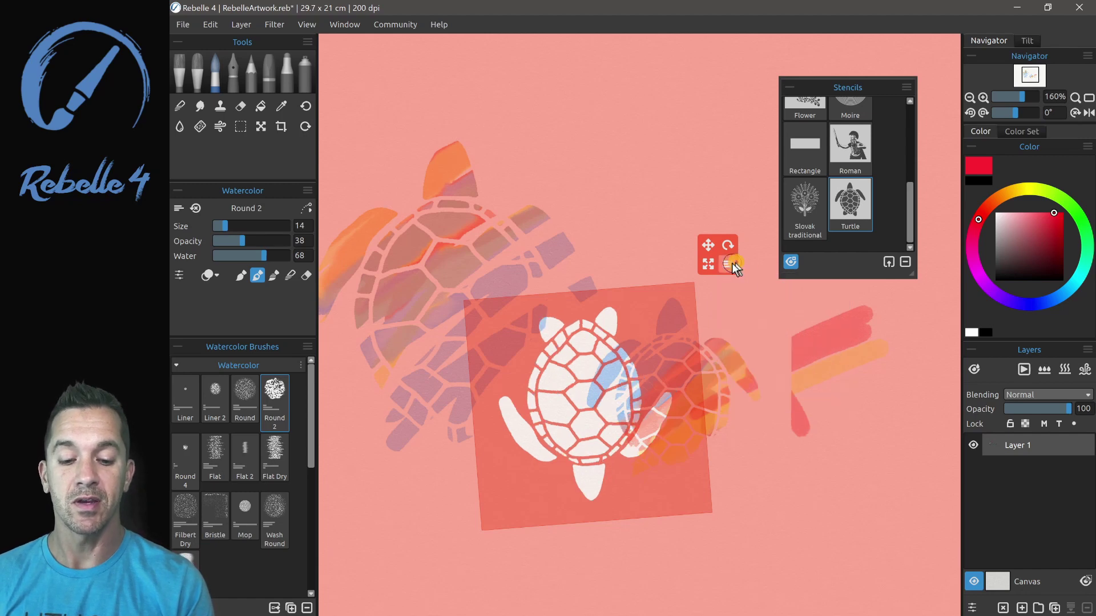
Toggle the Turtle stencil's Flip Horizontally option on and off several times.
left_click(733, 265)
left_click(775, 296)
left_click(729, 266)
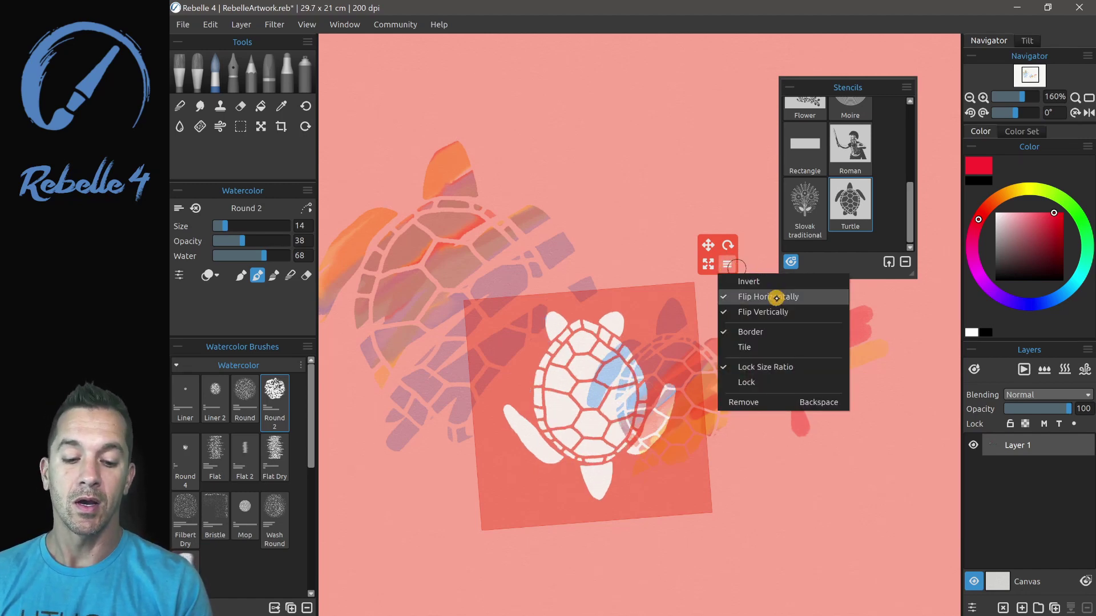
left_click(776, 297)
left_click(728, 265)
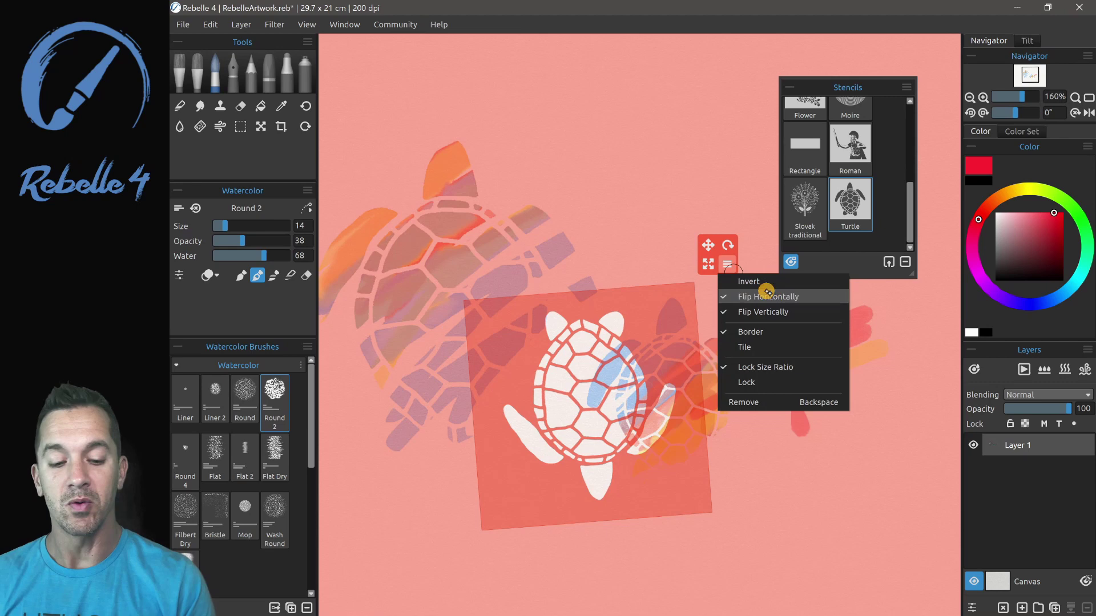
left_click(777, 299)
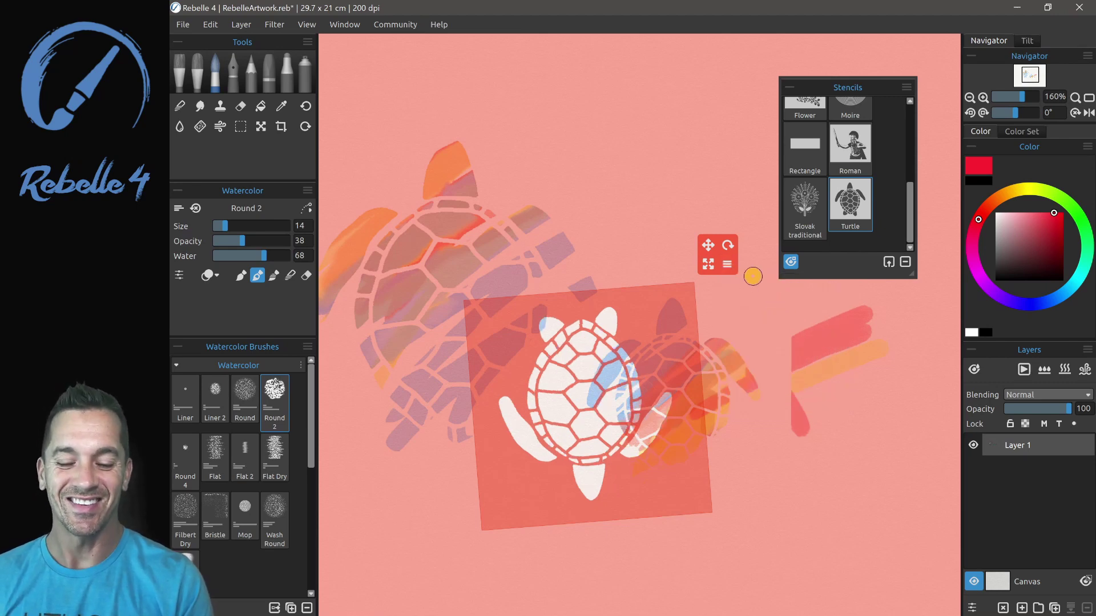
Turn off the Turtle stencil's vertical flip and tile the stencil across the canvas.
left_click(727, 264)
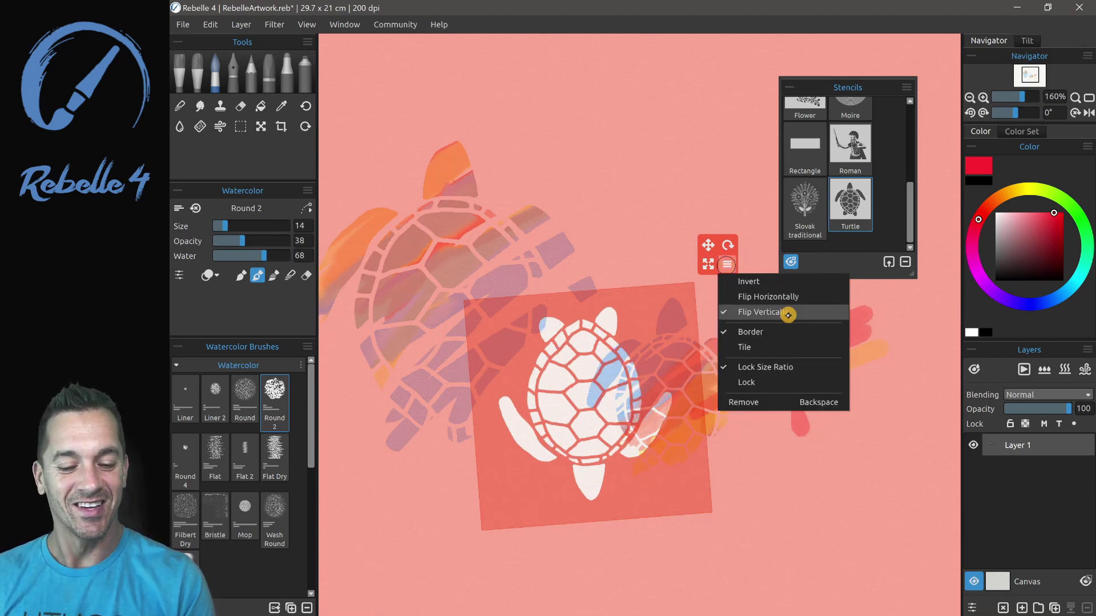
left_click(779, 312)
left_click(727, 264)
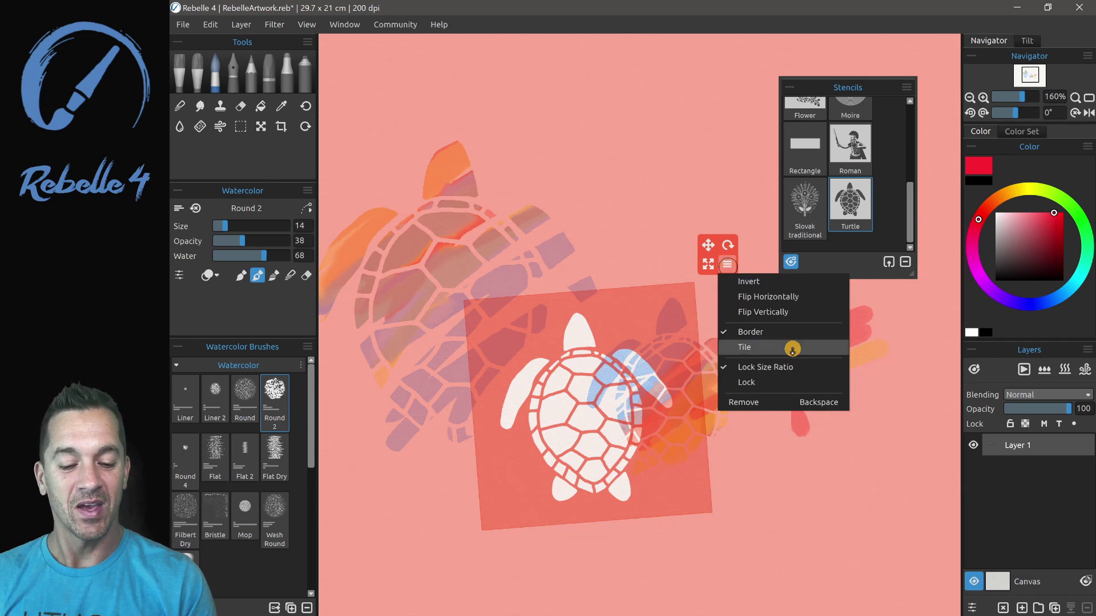
left_click(770, 345)
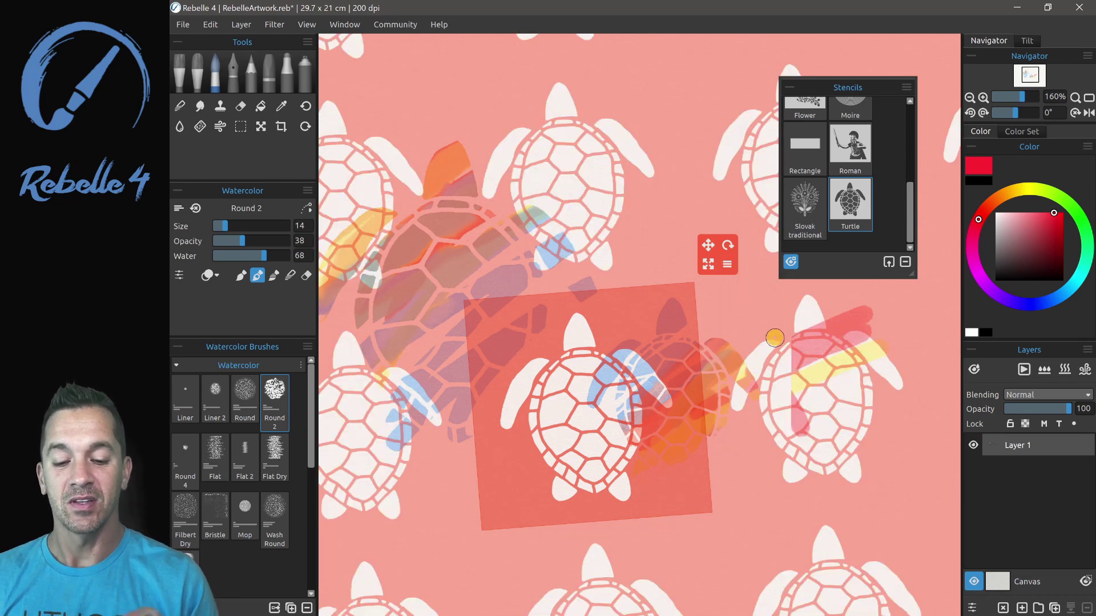
Rotate the tiled Turtle stencil upright and shrink it so that more turtles fit on the canvas.
left_click_drag(728, 245, 742, 246)
left_click_drag(679, 226, 648, 275)
scroll(631, 331, "down", 1)
left_click_drag(676, 198, 675, 198)
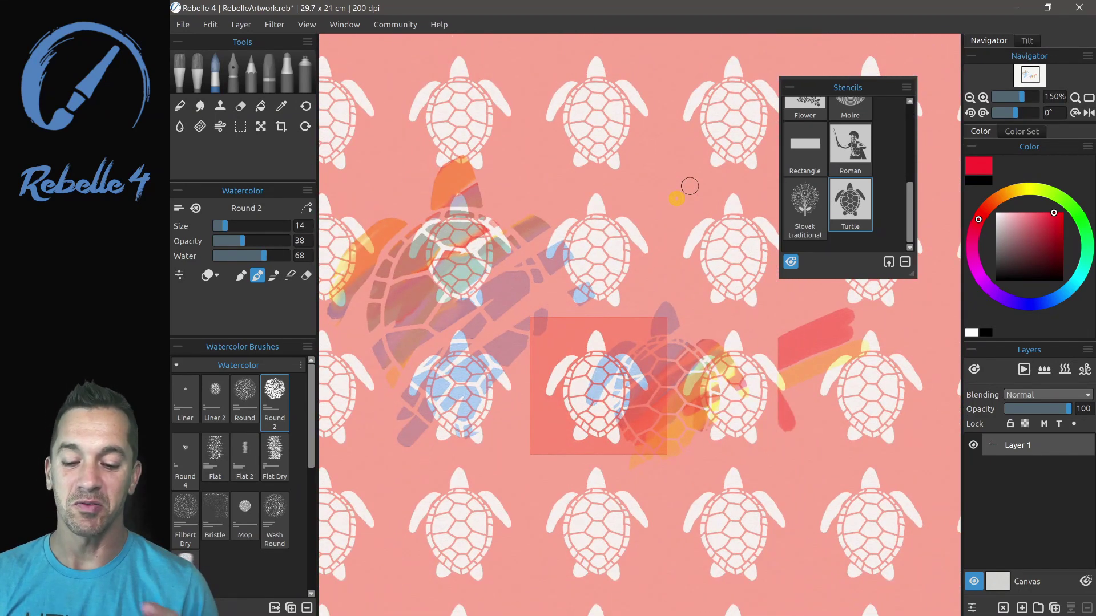
Paint red and bright green strokes across the tiled turtles and briefly hide the stencils to check the painting.
mouse_move(761, 95)
left_mouse_down()
mouse_move(562, 266)
mouse_move(692, 164)
mouse_move(439, 408)
left_mouse_up()
left_click(1061, 198)
mouse_move(717, 116)
left_mouse_down()
mouse_move(644, 163)
mouse_move(466, 364)
mouse_move(668, 184)
mouse_move(701, 239)
mouse_move(468, 530)
mouse_move(569, 524)
mouse_move(655, 493)
mouse_move(729, 512)
mouse_move(885, 409)
left_mouse_up()
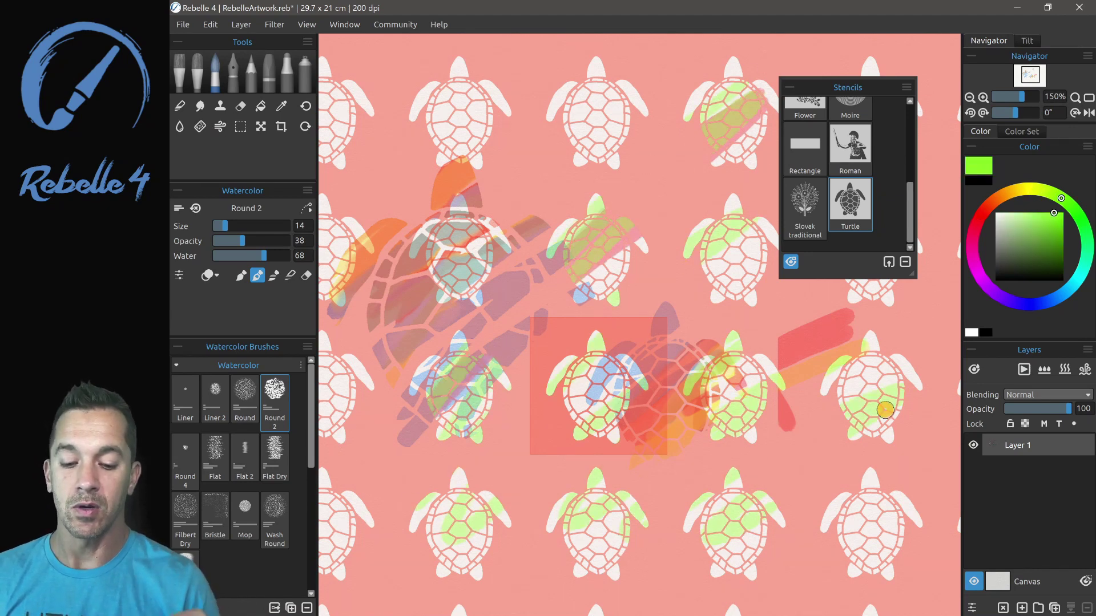
left_click(791, 261)
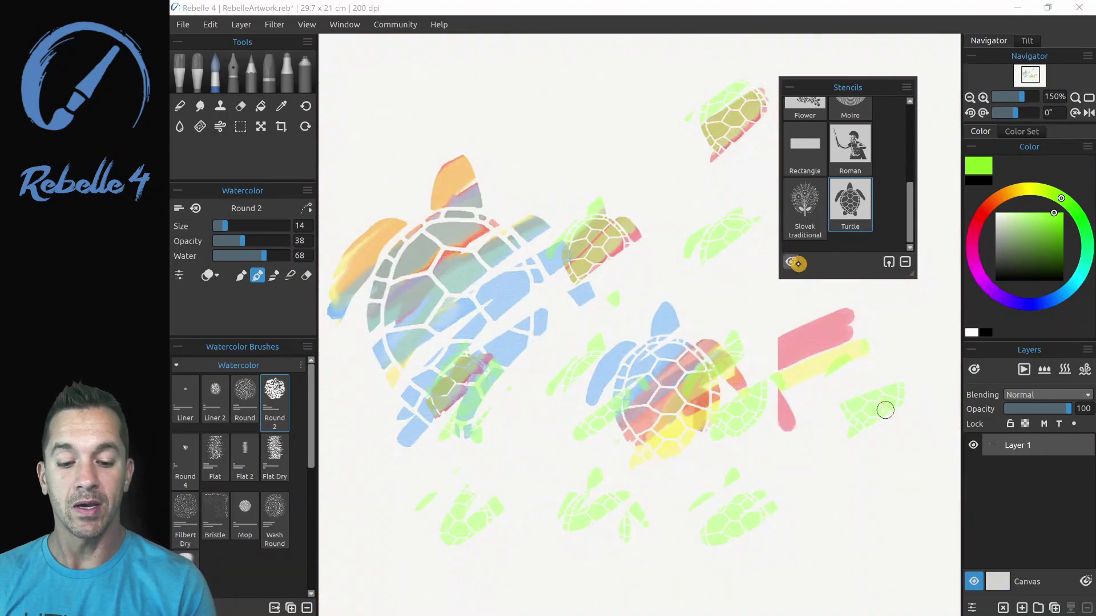
left_click(790, 258)
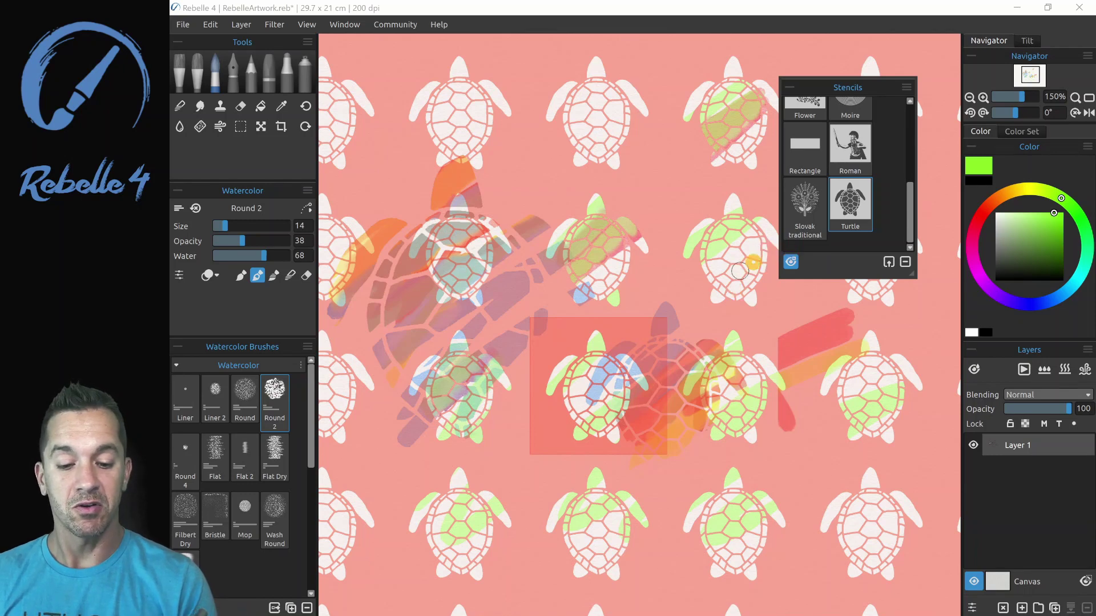
Nudge the tiled Turtle stencil slightly and turn off its tiling.
left_click(631, 296)
mouse_move(633, 332)
left_click_drag(632, 333, 633, 334)
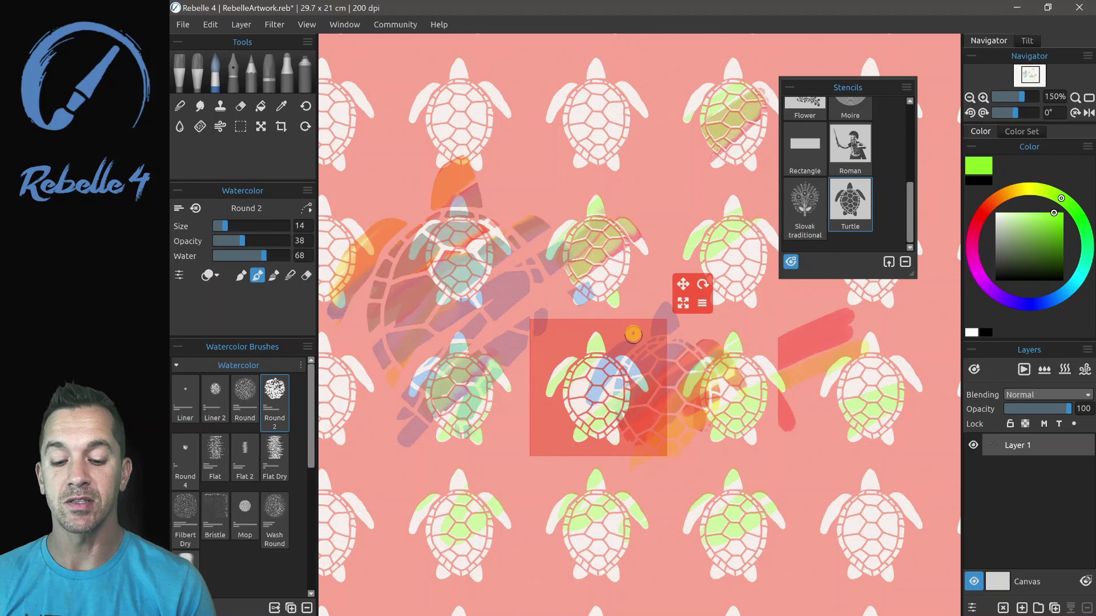
left_click(702, 303)
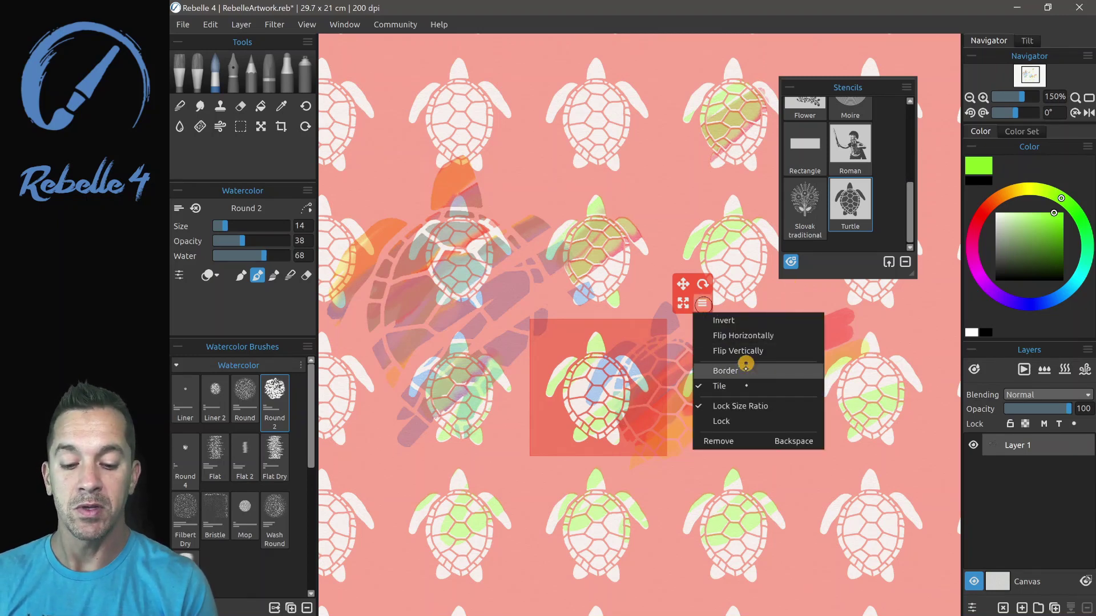
left_click(722, 386)
Turn the Turtle stencil's Lock option on and back off.
left_click(702, 303)
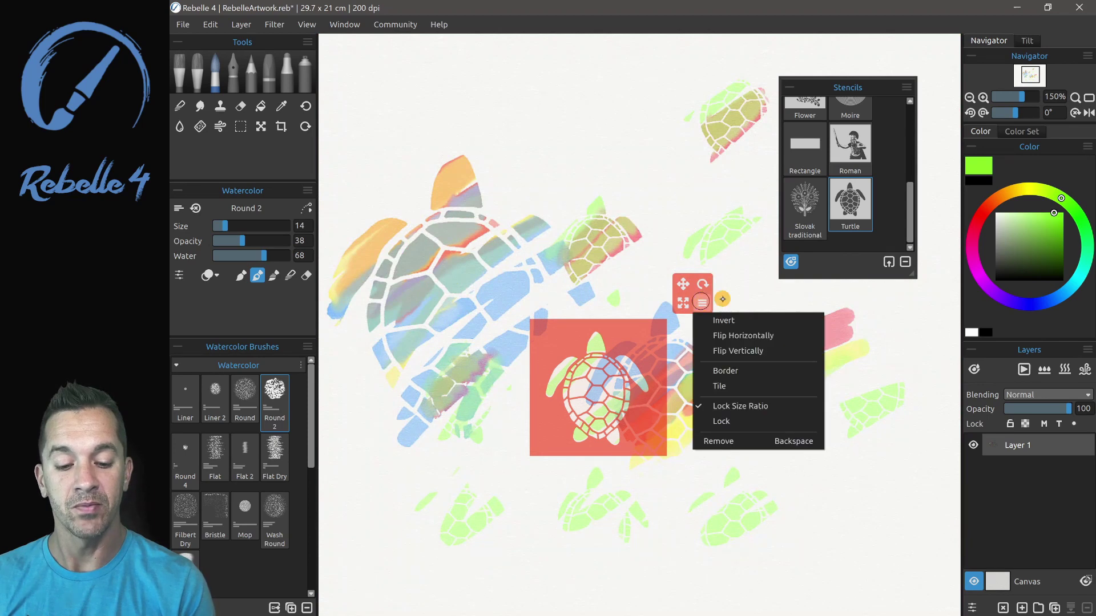
left_click(730, 422)
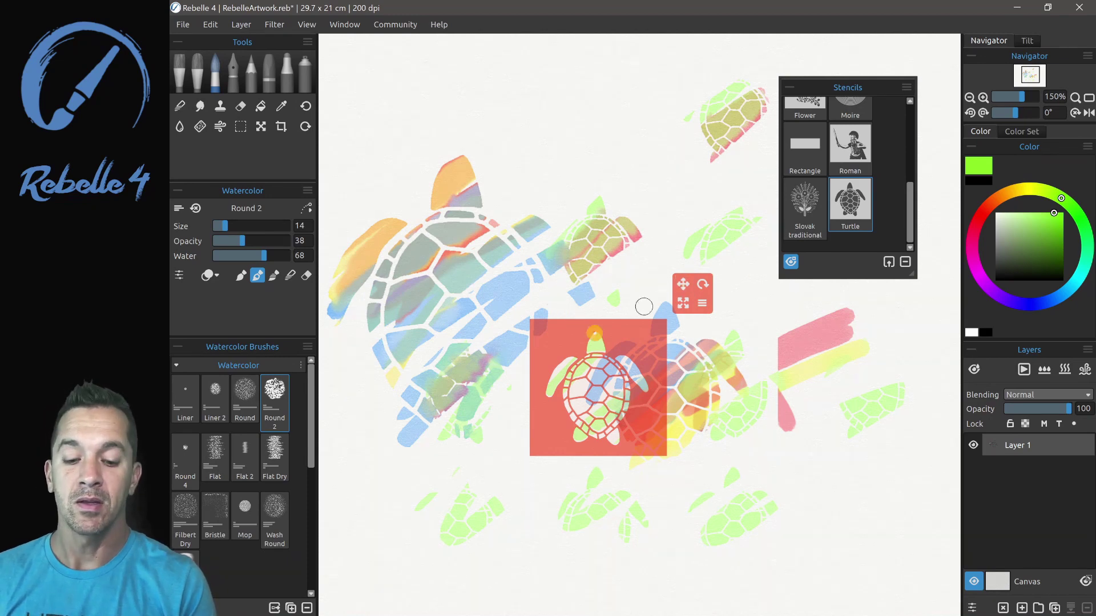
left_click(701, 302)
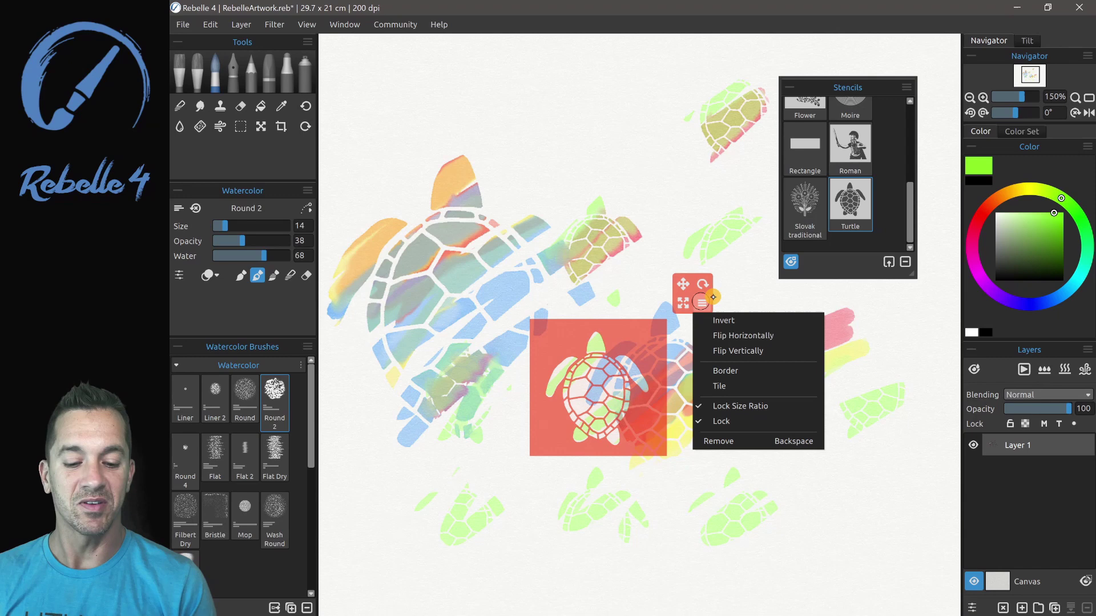
left_click(720, 422)
left_click(722, 441)
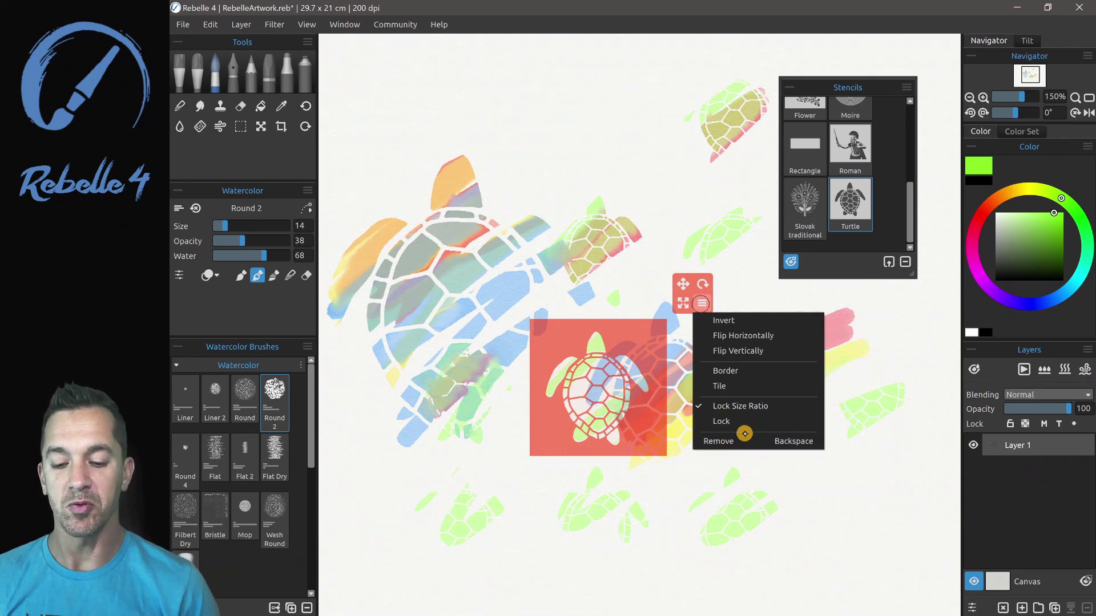
Undo the recent tiling, painting, resizing, flips and rotation, back to the single upright, unflipped Turtle stencil.
key("ctrl+z")
key("ctrl+z")
key("ctrl+z")
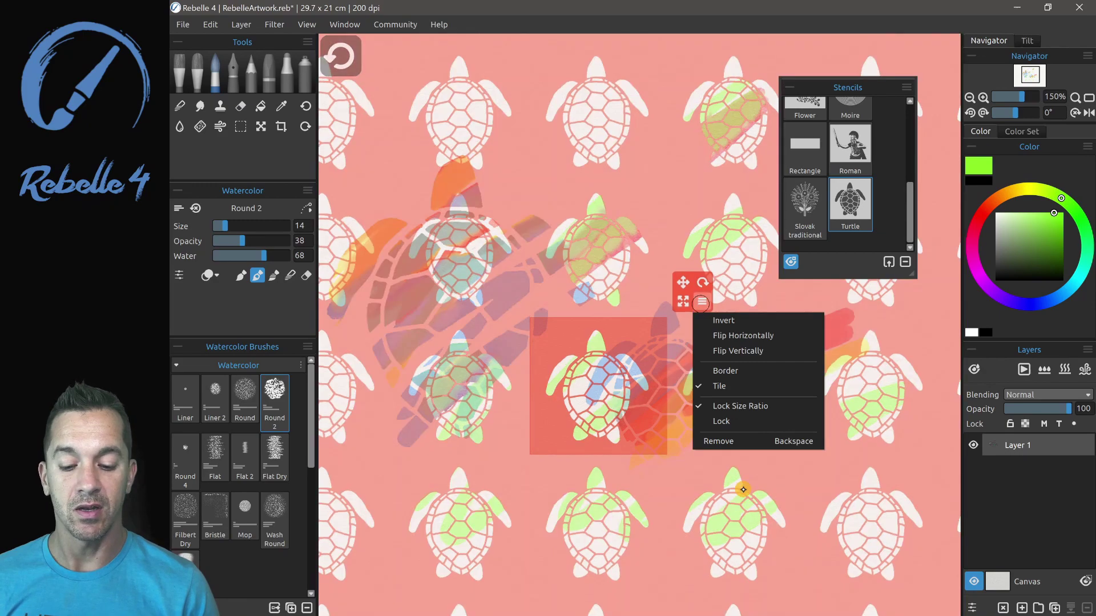
key("ctrl+z")
key("ctrl+z")
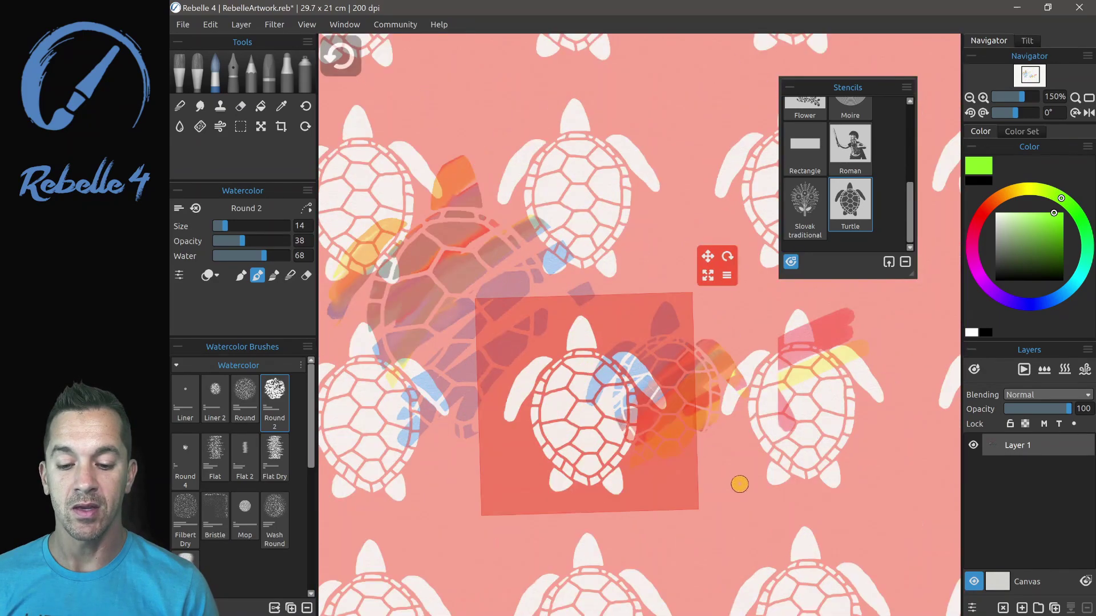
key("ctrl+z")
key("ctrl+z")
key("ctrl+z")
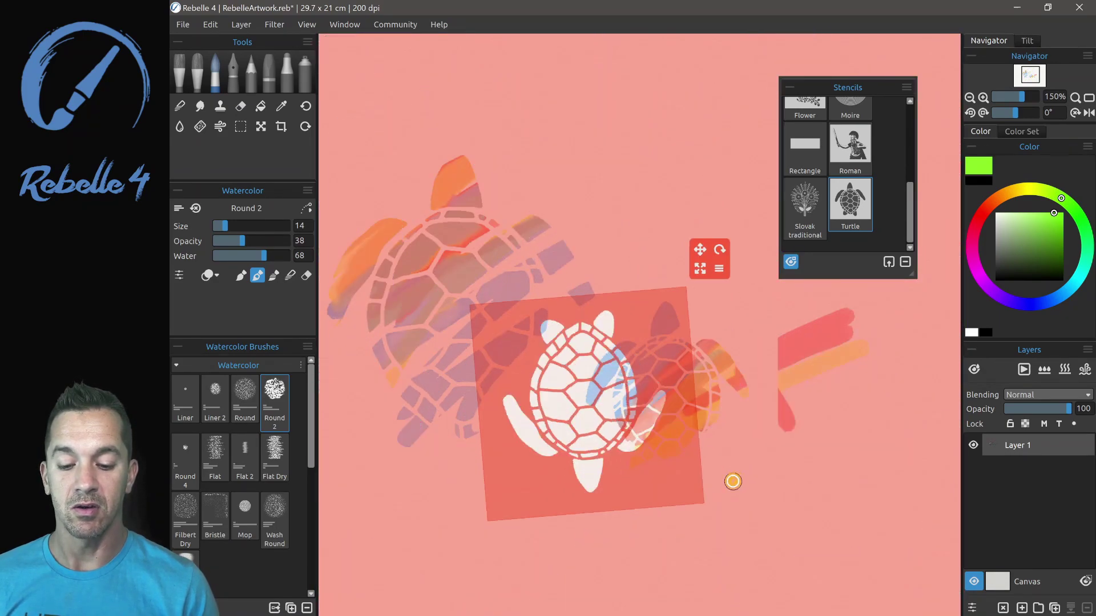
key("ctrl+z")
key("ctrl+z")
key("ctrl+z")
key("ctrl+z")
key("ctrl+z")
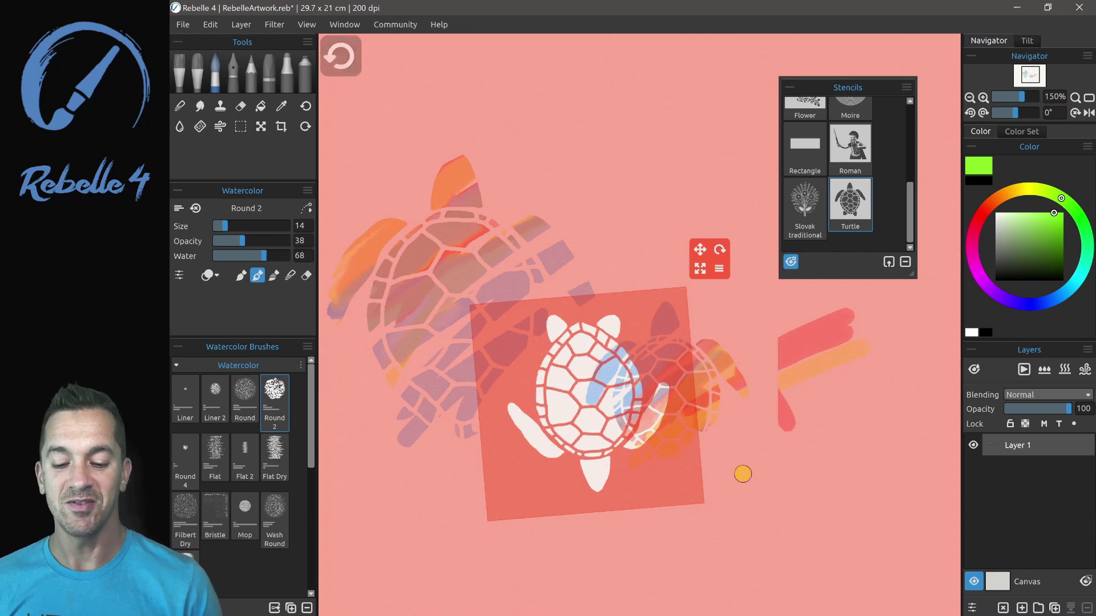
key("ctrl+z")
key("ctrl+z")
key("ctrl+z")
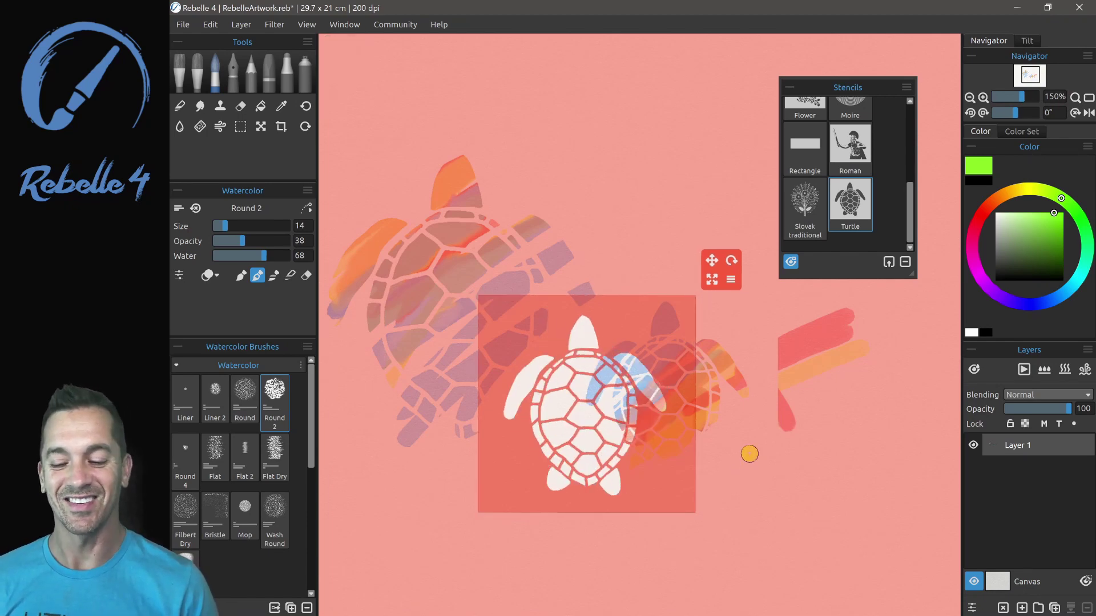
Hide the stencils and show them again, and move the Turtle stencil up, clear of the smaller painted turtle.
left_click(791, 262)
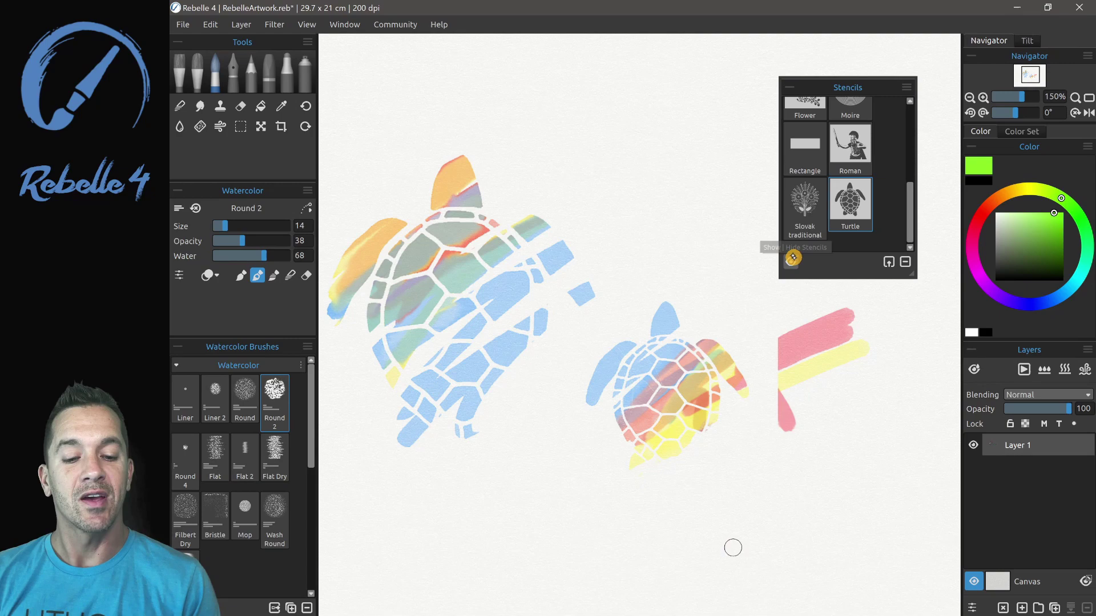
left_click(791, 261)
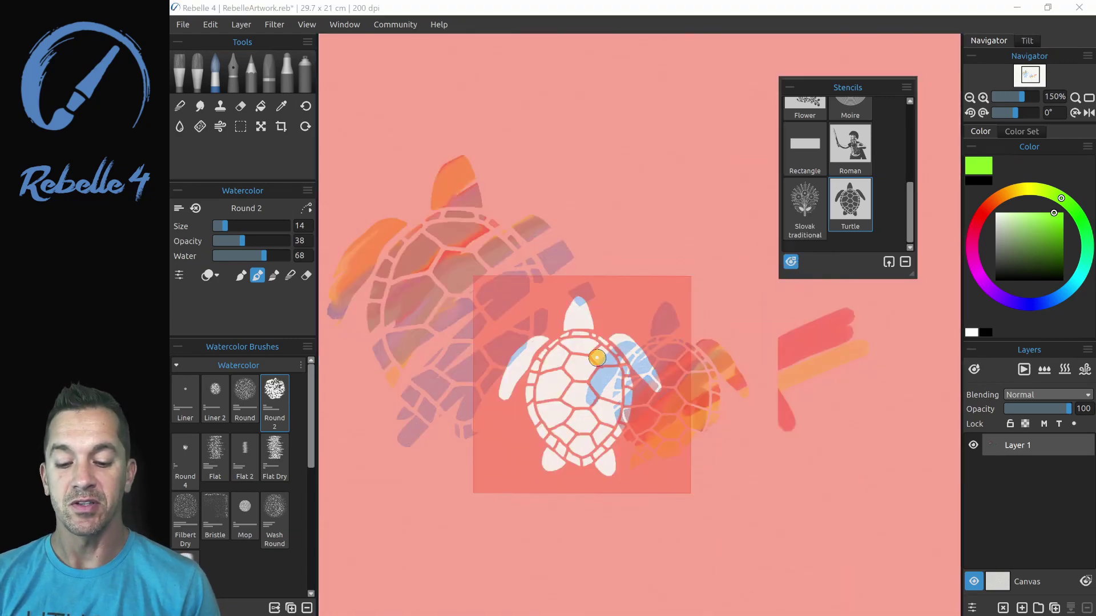
left_click_drag(597, 357, 644, 175)
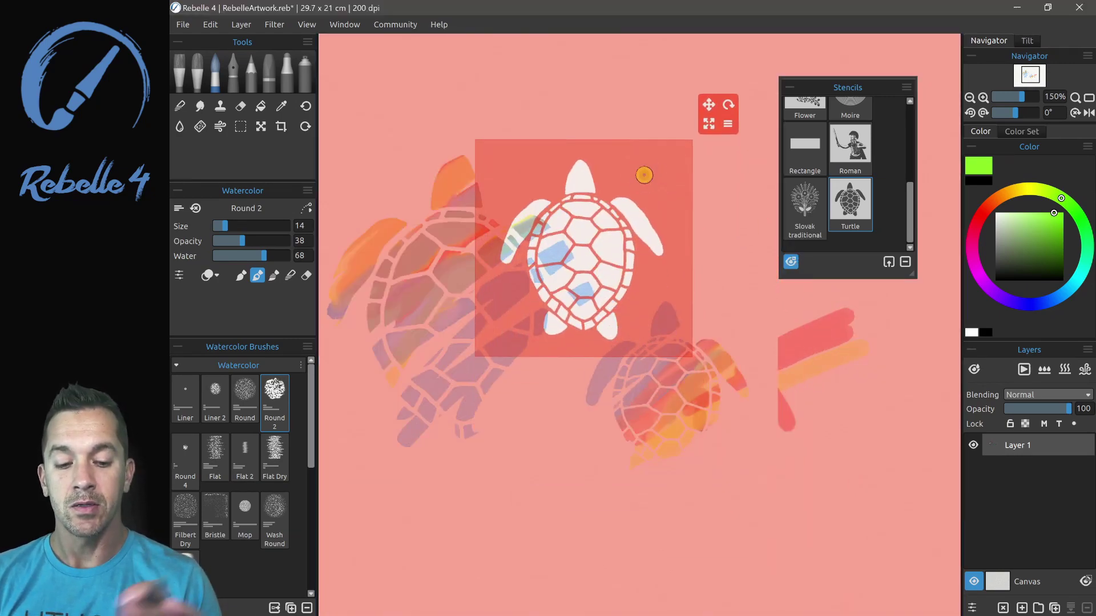
Add a second, smaller Turtle stencil, flip it horizontally, and position it tilted beside the first one.
left_click(850, 202)
left_click_drag(717, 331, 762, 497)
left_click(854, 360)
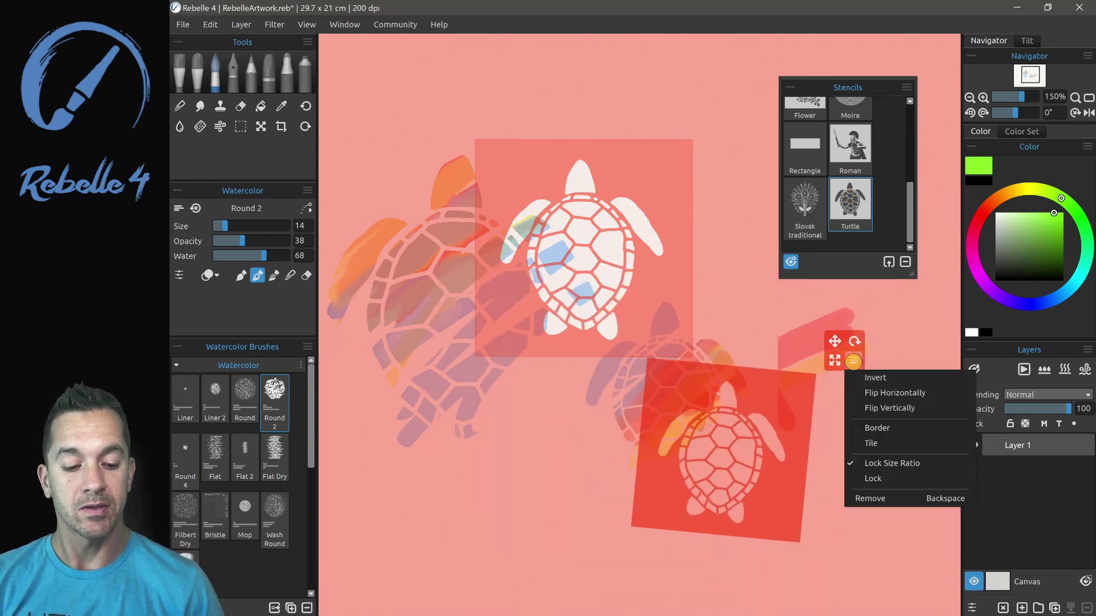
left_click(907, 393)
left_click_drag(771, 409, 757, 177)
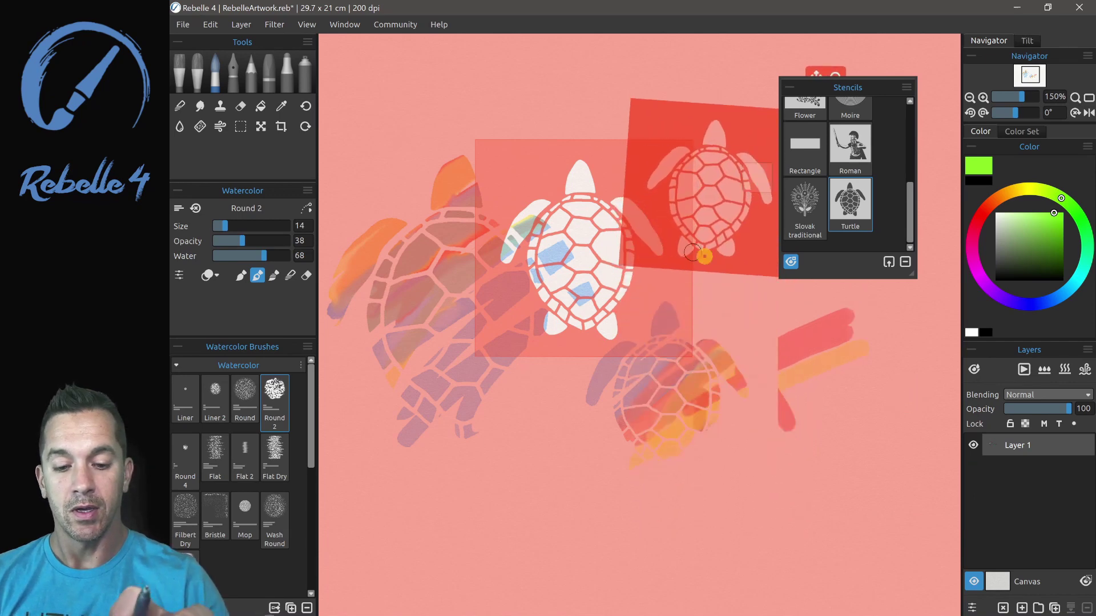
left_click_drag(704, 257, 764, 337)
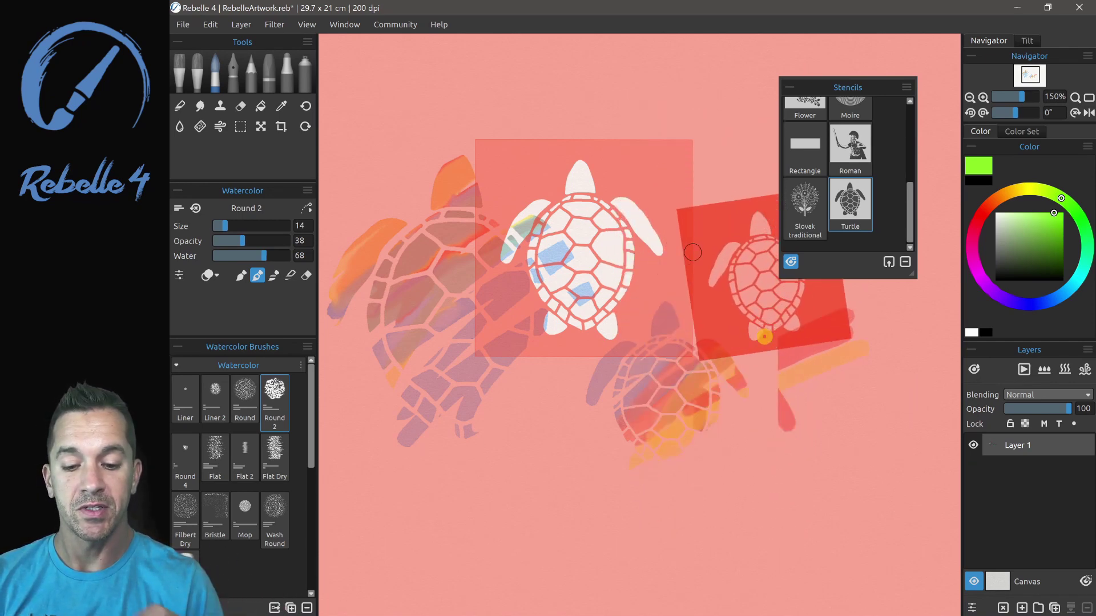
Select the larger Turtle stencil and turn off its Border option.
left_click(627, 181)
left_click(725, 123)
left_click(761, 181)
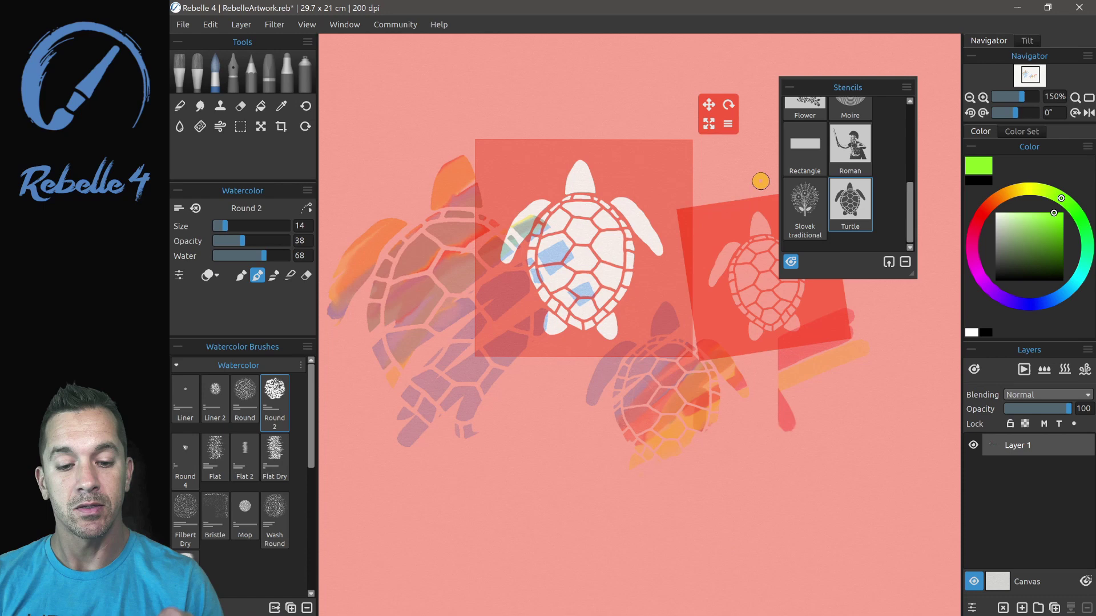
left_click(728, 123)
left_click(754, 186)
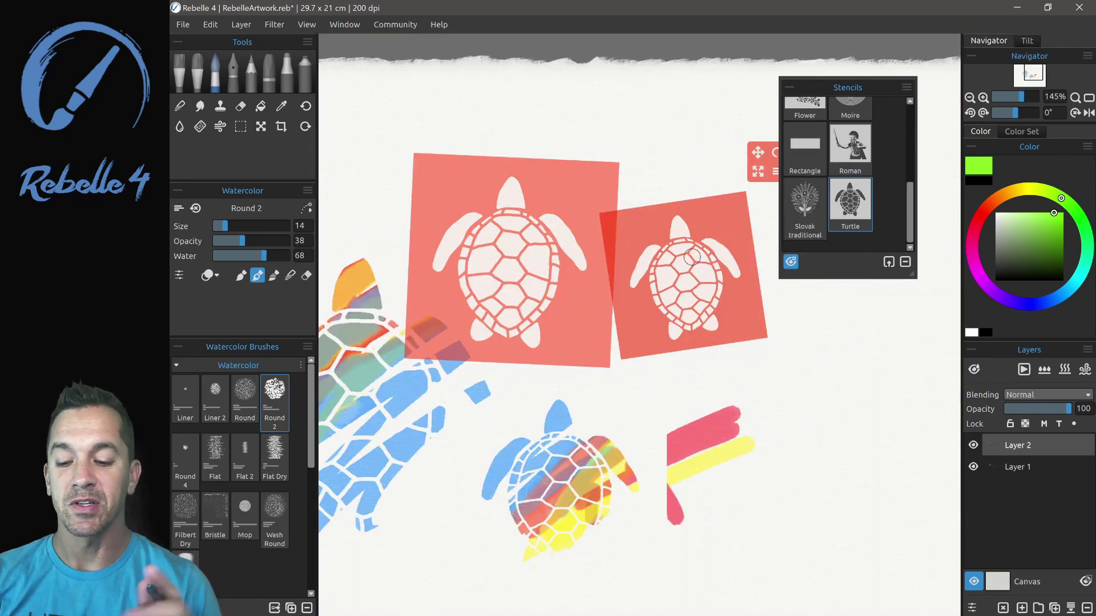
On Layer 2, paint bright green through both Turtle stencils, and paint red through them with the two stencils overlapped.
mouse_move(555, 230)
left_mouse_down()
mouse_move(503, 226)
mouse_move(527, 187)
mouse_move(560, 214)
mouse_move(508, 286)
mouse_move(511, 301)
mouse_move(592, 296)
left_mouse_up()
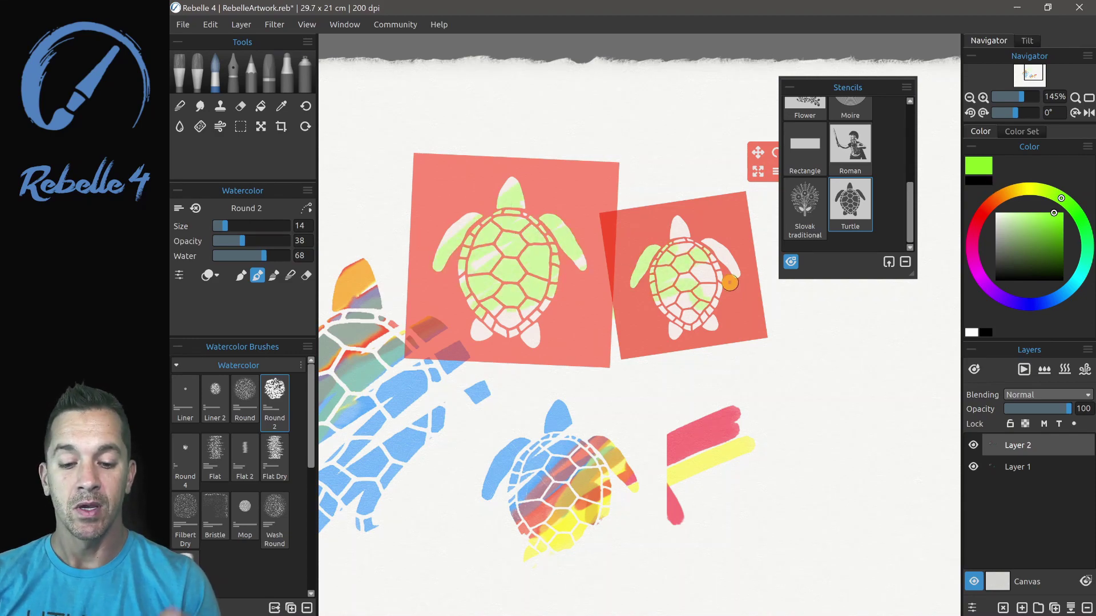
mouse_move(940, 365)
left_mouse_down()
mouse_move(745, 319)
mouse_move(728, 363)
mouse_move(733, 347)
mouse_move(779, 321)
mouse_move(795, 347)
mouse_move(693, 453)
mouse_move(819, 456)
mouse_move(884, 416)
left_mouse_up()
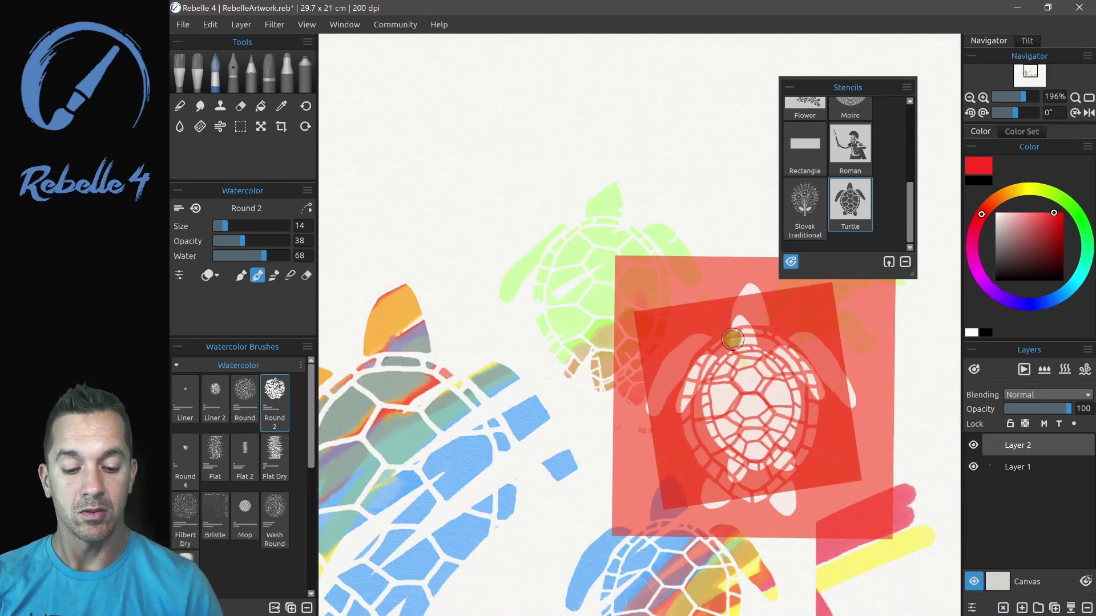
left_click(910, 344)
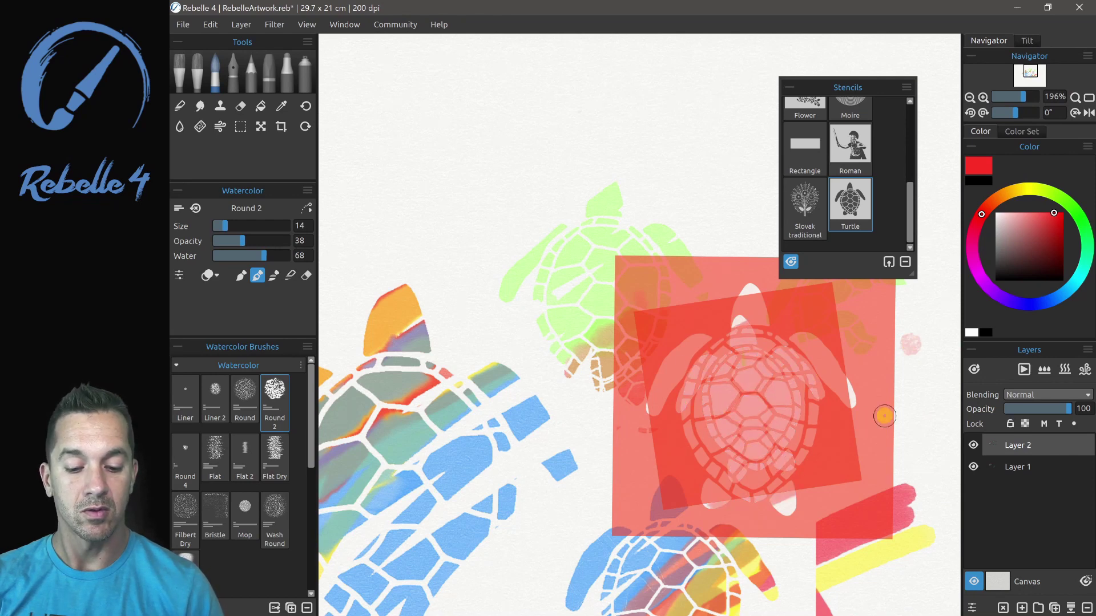
Move the smaller Turtle stencil off the larger one and remove both stencils from the canvas.
left_click_drag(726, 403, 463, 315)
left_click(585, 172)
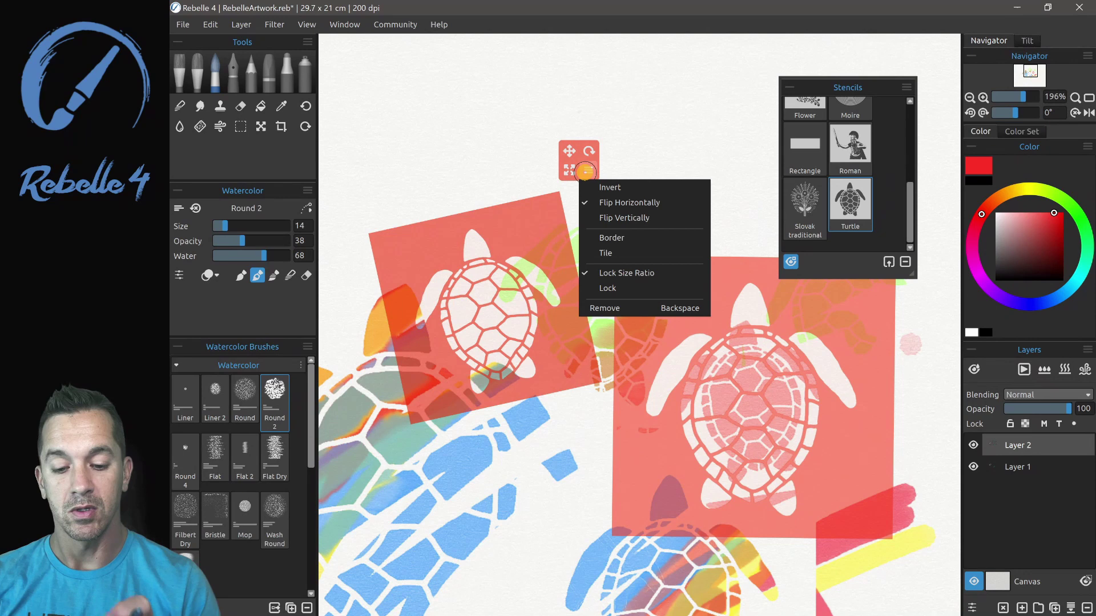
left_click(614, 307)
left_click(774, 395)
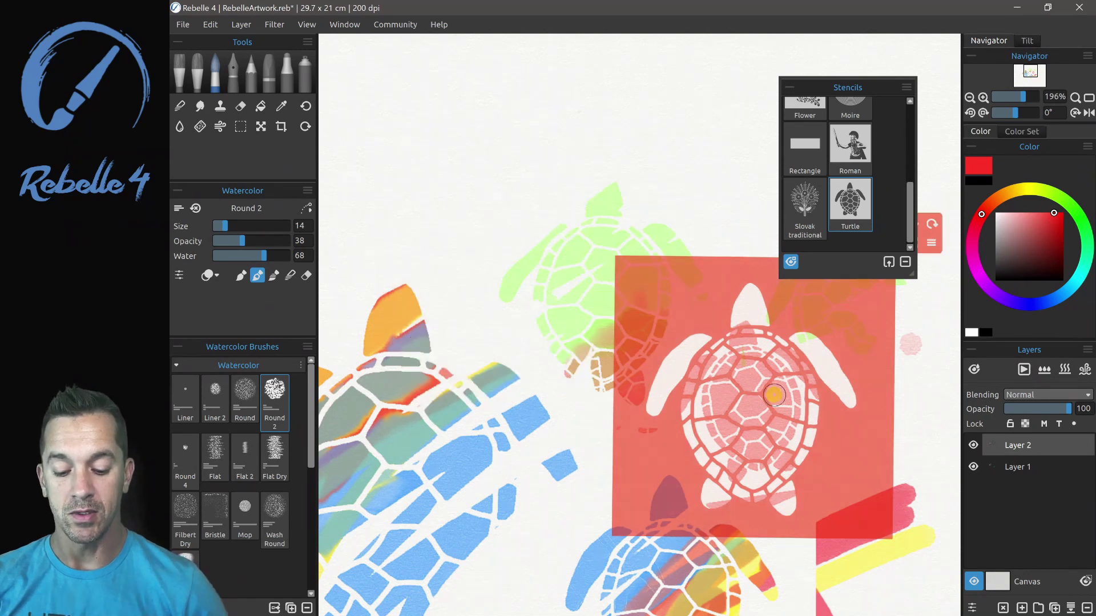
key("BackSpace")
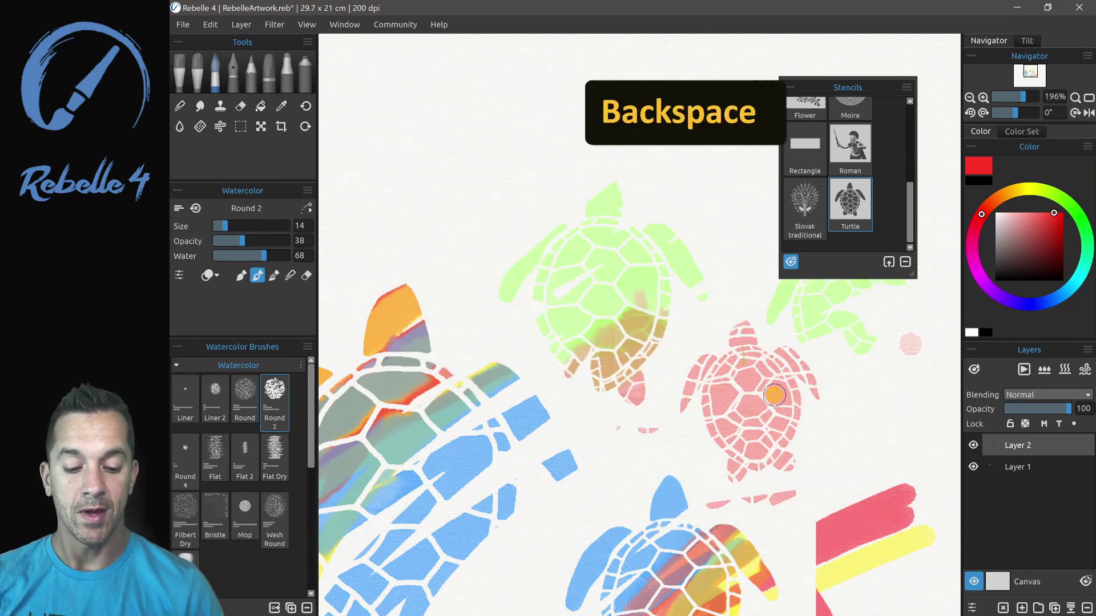
Add the Rectangle stencil and paint orange watercolor around its edges on Layer 1 with the Round 2 brush.
scroll(773, 395, "up", 4)
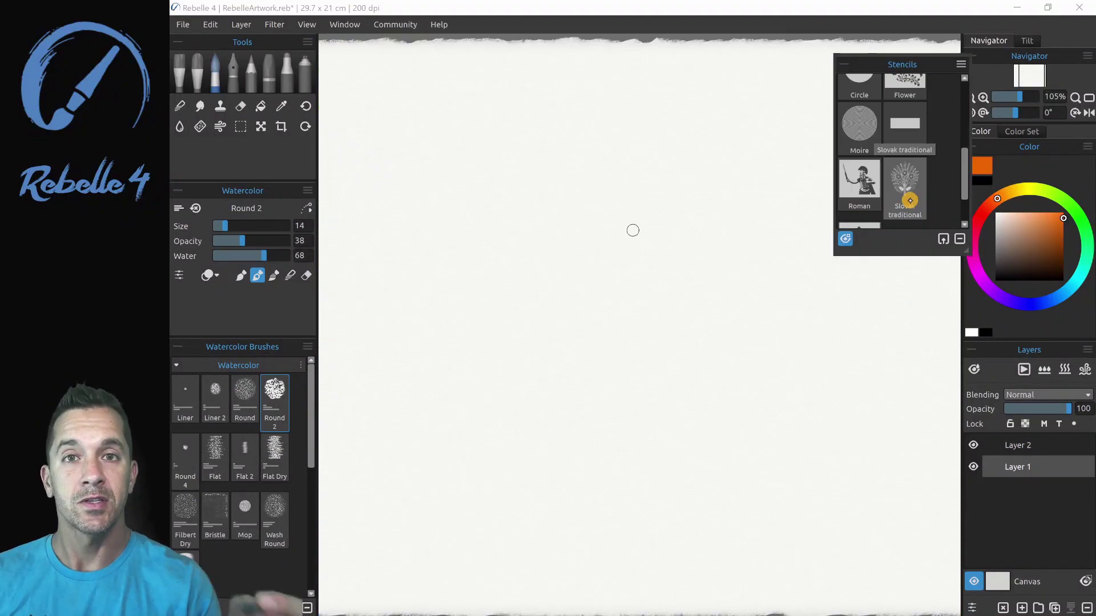
left_click(909, 127)
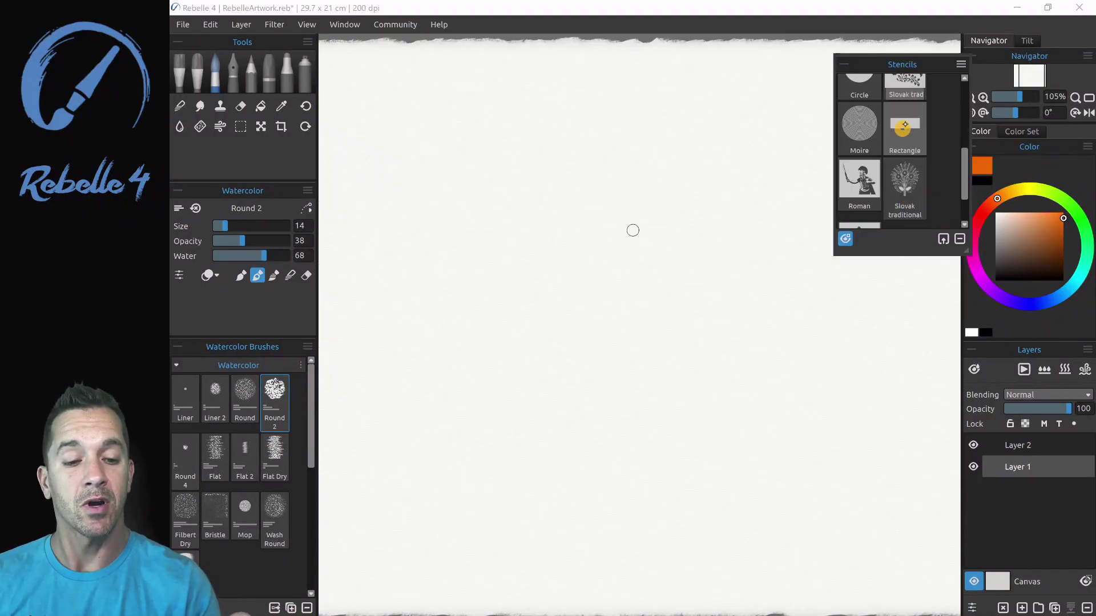
mouse_move(605, 308)
left_mouse_down()
mouse_move(525, 296)
mouse_move(492, 323)
mouse_move(539, 291)
mouse_move(551, 297)
mouse_move(533, 341)
mouse_move(537, 368)
mouse_move(581, 329)
mouse_move(582, 367)
mouse_move(652, 324)
mouse_move(686, 330)
mouse_move(651, 335)
mouse_move(725, 360)
mouse_move(713, 416)
mouse_move(655, 407)
mouse_move(634, 362)
mouse_move(618, 276)
left_mouse_up()
Invert the Rectangle stencil and paint orange through its opening, clearing the layer's paint once the stencil is moved away.
left_click(716, 235)
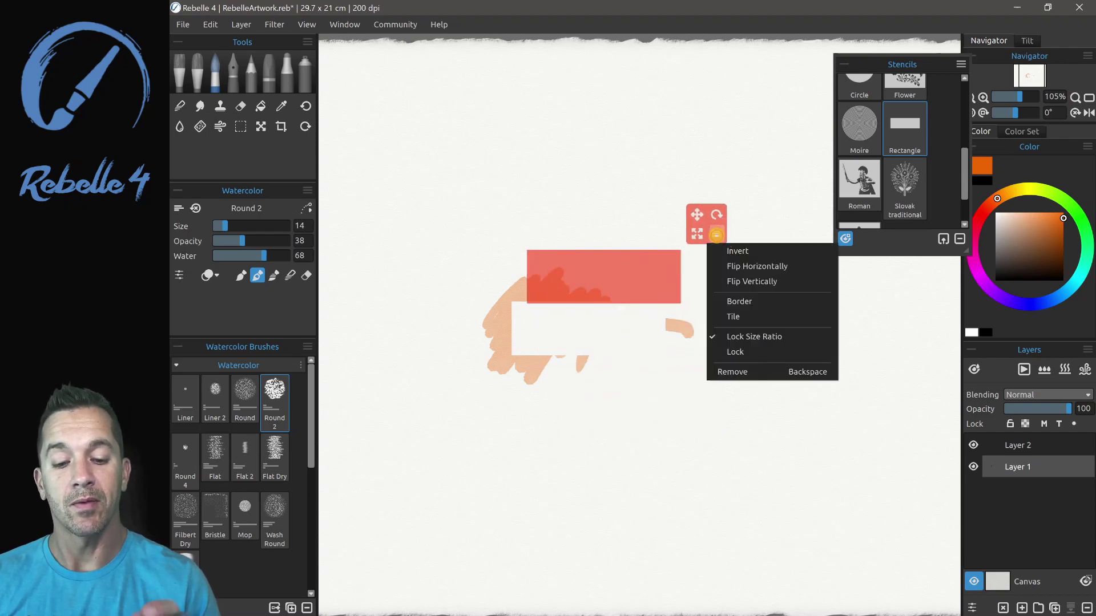
left_click(737, 250)
mouse_move(558, 240)
left_mouse_down()
mouse_move(515, 276)
mouse_move(593, 246)
mouse_move(622, 253)
mouse_move(614, 287)
mouse_move(560, 305)
mouse_move(669, 302)
mouse_move(655, 288)
mouse_move(682, 262)
left_mouse_up()
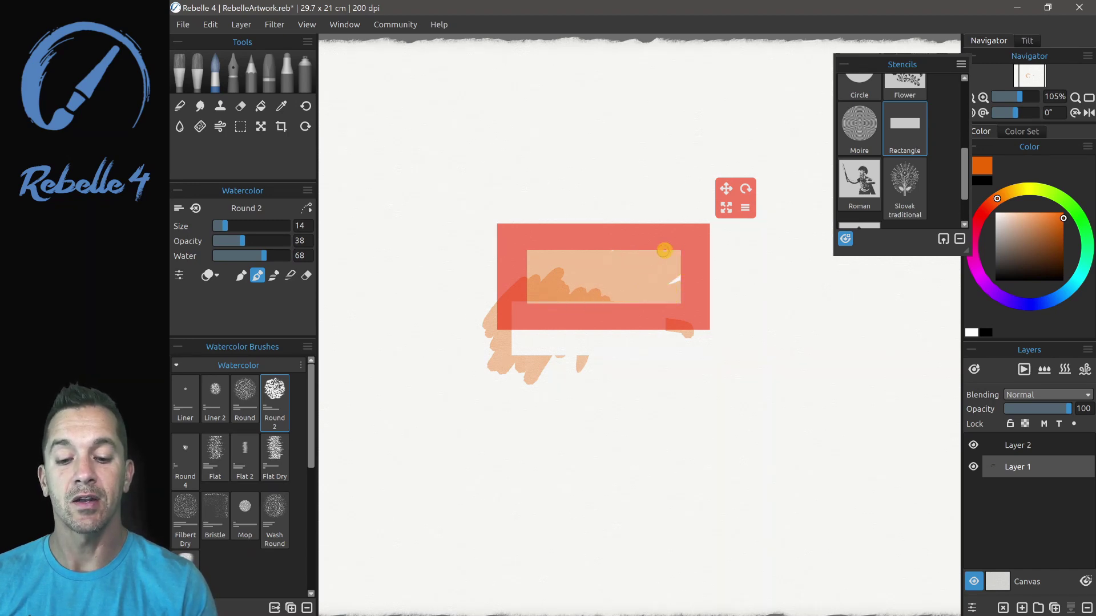
left_click_drag(726, 188, 818, 346)
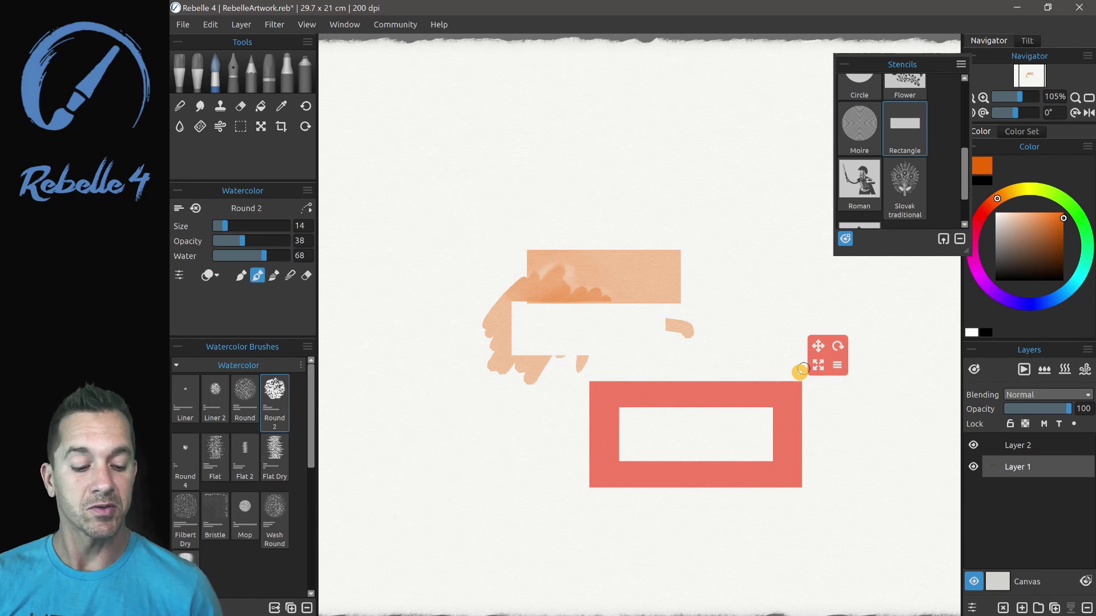
key("Delete")
Add the Turtle stencil to the blank canvas.
left_click(960, 64)
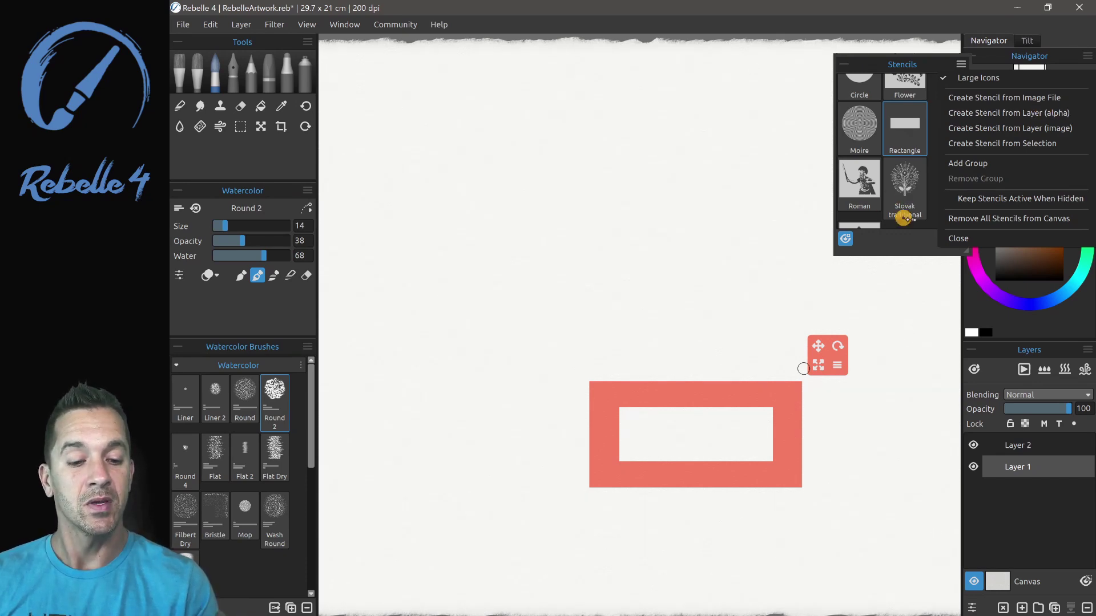
left_click(917, 229)
left_click_drag(968, 162, 967, 173)
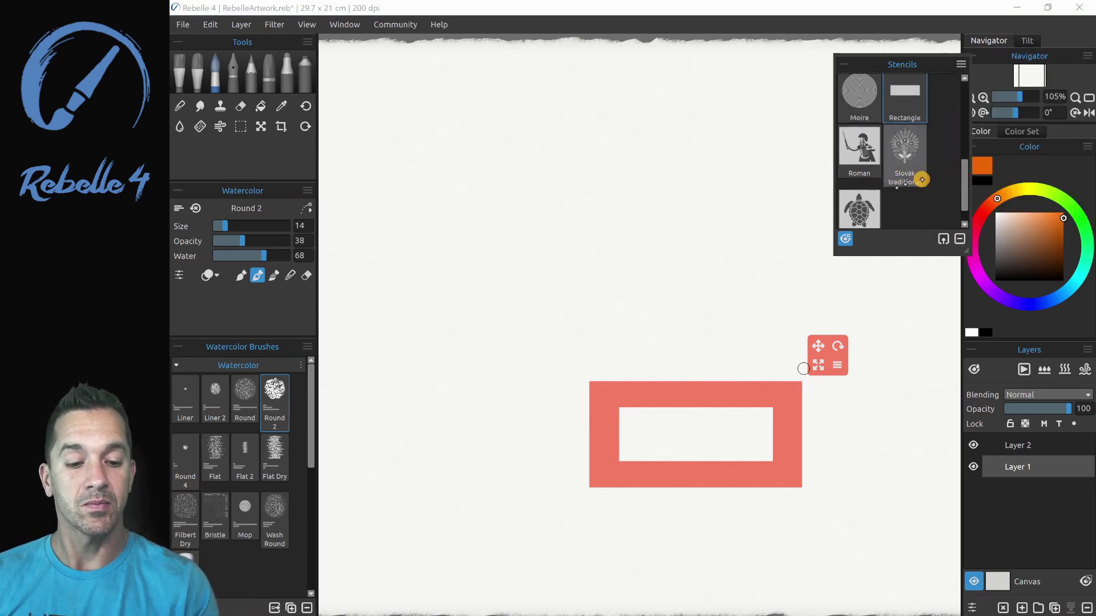
left_click(859, 210)
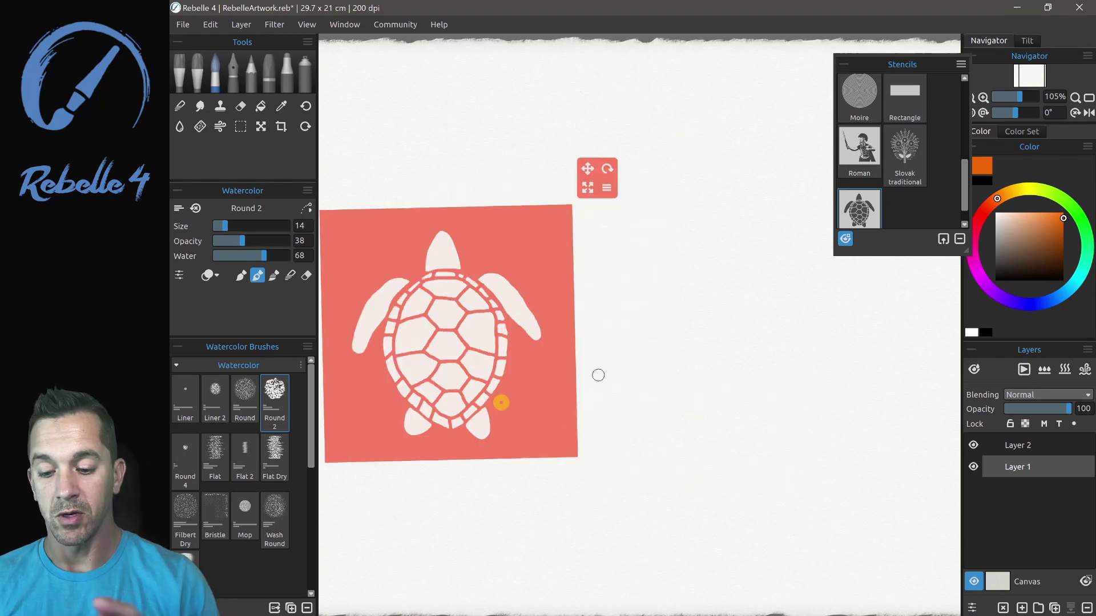
Paint diagonal bands of yellow, orange-red and magenta watercolor through the Turtle stencil, from the head and left flipper across the shell.
left_click(1017, 189)
mouse_move(440, 247)
left_mouse_down()
mouse_move(423, 251)
mouse_move(360, 401)
left_mouse_up()
left_click(981, 213)
mouse_move(480, 254)
left_mouse_down()
mouse_move(406, 315)
mouse_move(440, 343)
left_mouse_up()
left_click(977, 275)
left_click_drag(488, 306, 428, 368)
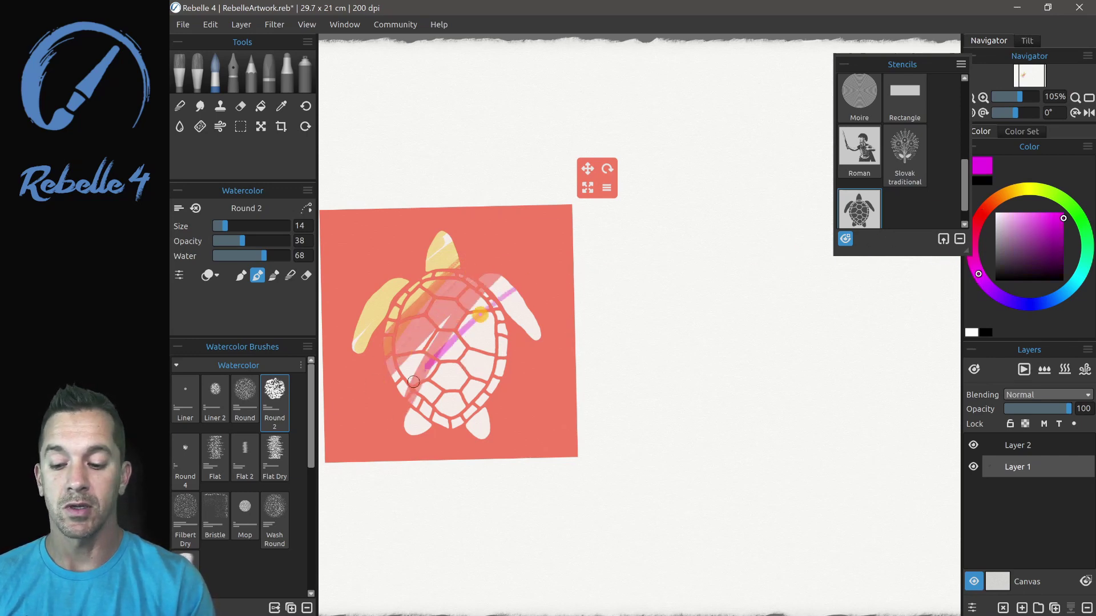
mouse_move(505, 282)
left_mouse_down()
mouse_move(414, 407)
mouse_move(440, 441)
left_mouse_up()
Paint violet, blue and cyan watercolor through the Turtle stencil over the lower right shell, right flipper and hind flippers.
left_click(1004, 298)
left_click_drag(507, 333, 423, 422)
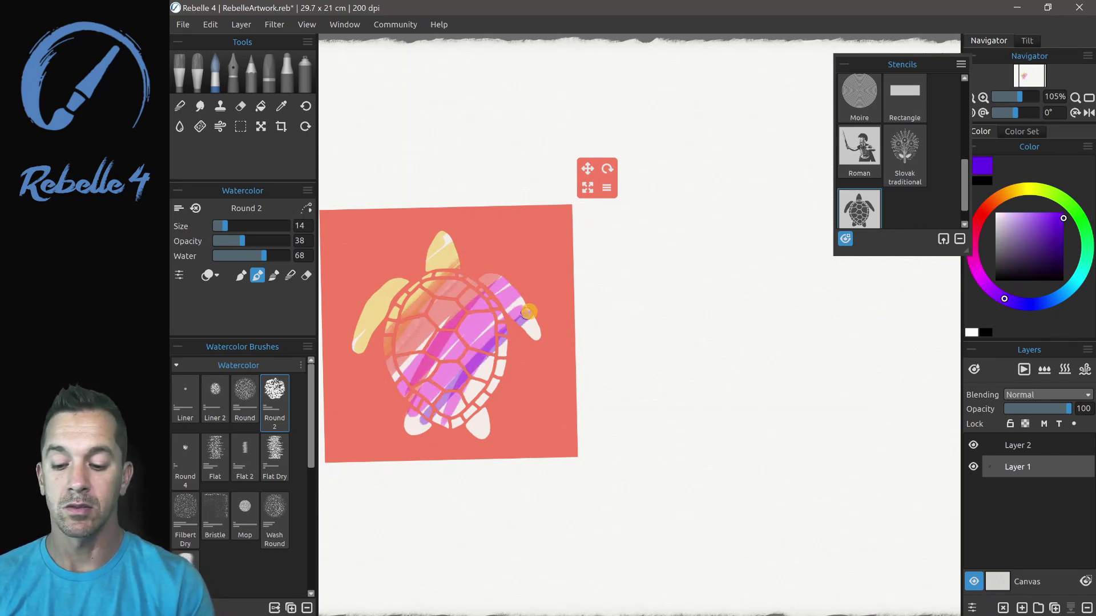
left_click_drag(531, 312, 412, 431)
left_click_drag(536, 334, 443, 425)
left_click(1073, 284)
mouse_move(505, 368)
left_mouse_down()
mouse_move(450, 422)
mouse_move(471, 435)
mouse_move(502, 337)
left_mouse_up()
left_click_drag(534, 334, 514, 296)
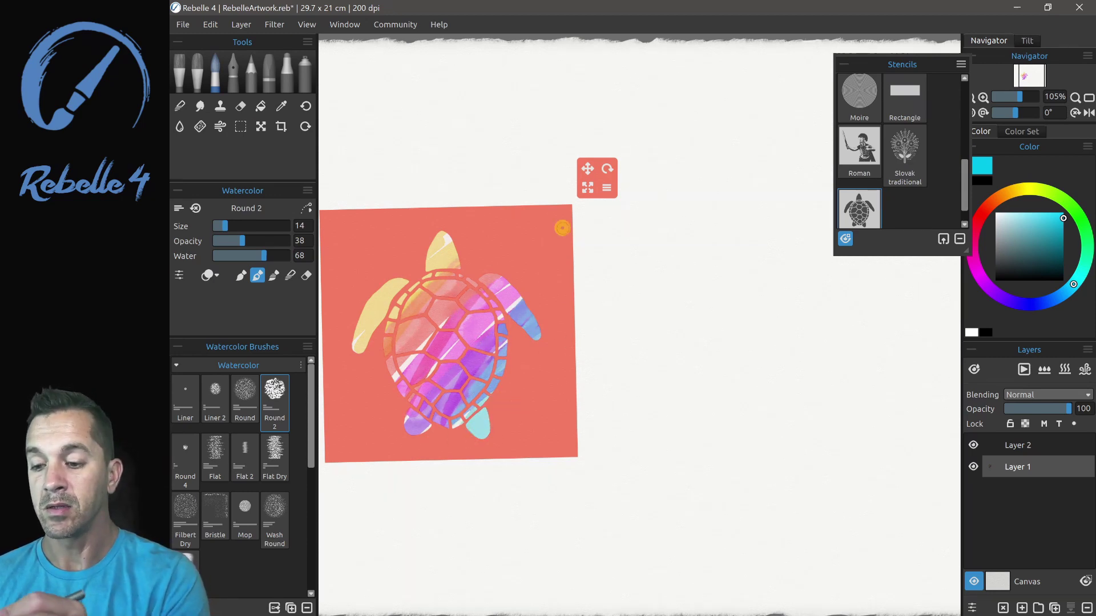
Wet the painted turtle shell with the Water tool and push the wet paint around its upper part with the Blow tool.
key("w")
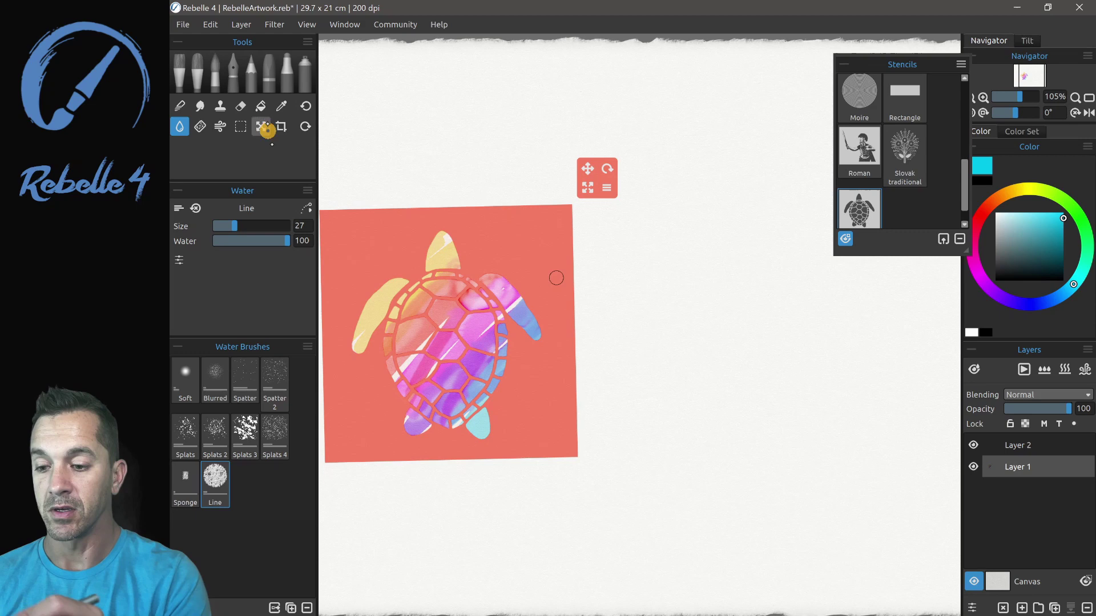
left_click(221, 126)
mouse_move(493, 286)
left_mouse_down()
mouse_move(487, 259)
mouse_move(469, 302)
mouse_move(494, 259)
mouse_move(461, 270)
mouse_move(491, 242)
left_mouse_up()
With the Oil Knife 2 brush, paint cyan and orange along the turtle's left side and red on its upper left flipper.
left_click(181, 73)
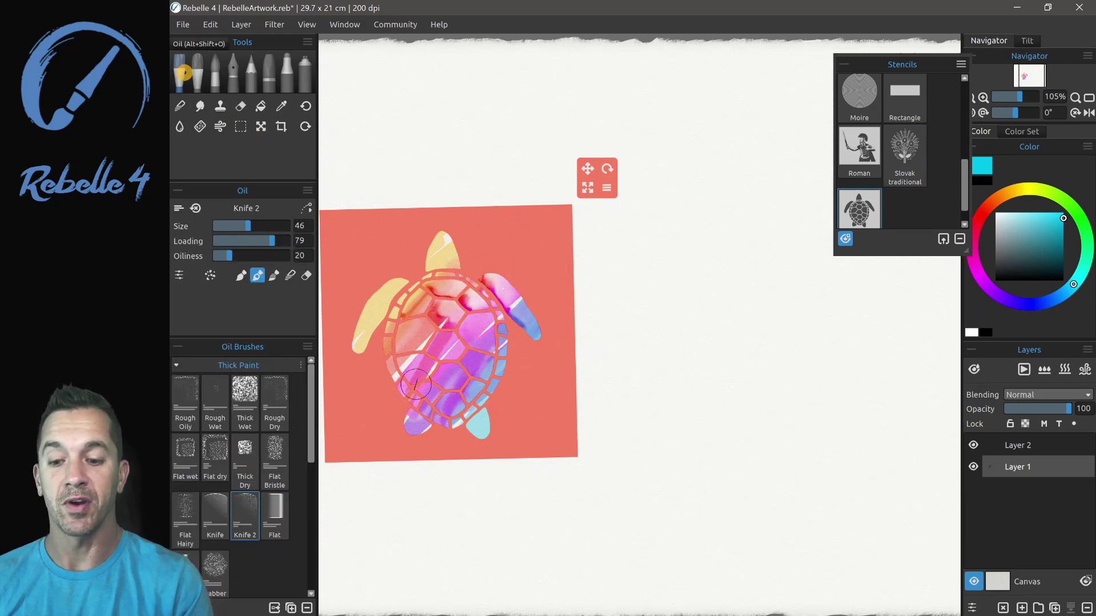
mouse_move(414, 385)
left_mouse_down()
mouse_move(388, 342)
mouse_move(406, 402)
mouse_move(413, 387)
mouse_move(445, 408)
left_mouse_up()
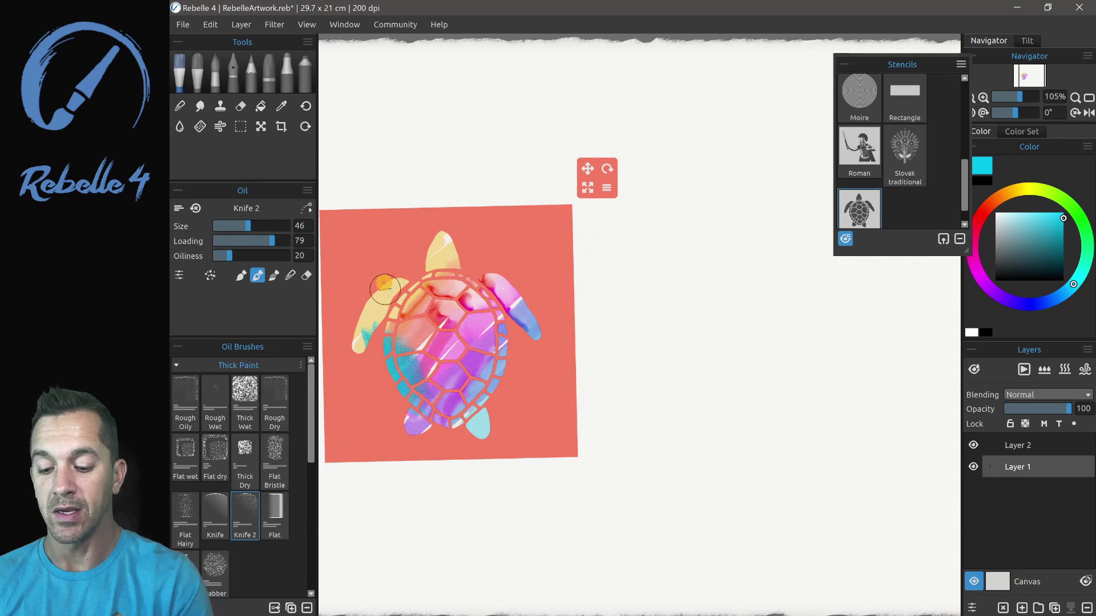
mouse_move(384, 289)
left_mouse_down()
mouse_move(412, 415)
mouse_move(360, 336)
mouse_move(356, 367)
mouse_move(383, 392)
mouse_move(390, 380)
mouse_move(395, 398)
mouse_move(386, 363)
mouse_move(415, 423)
left_mouse_up()
left_click(1001, 190)
left_click(977, 223)
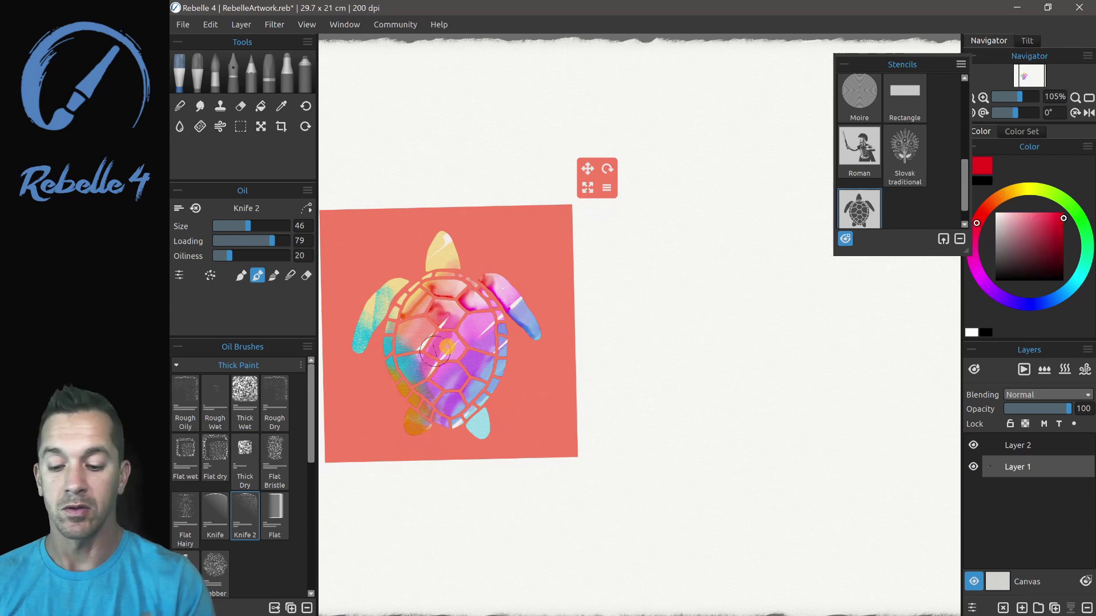
mouse_move(371, 319)
left_mouse_down()
mouse_move(375, 290)
mouse_move(388, 282)
mouse_move(364, 299)
mouse_move(396, 268)
left_mouse_up()
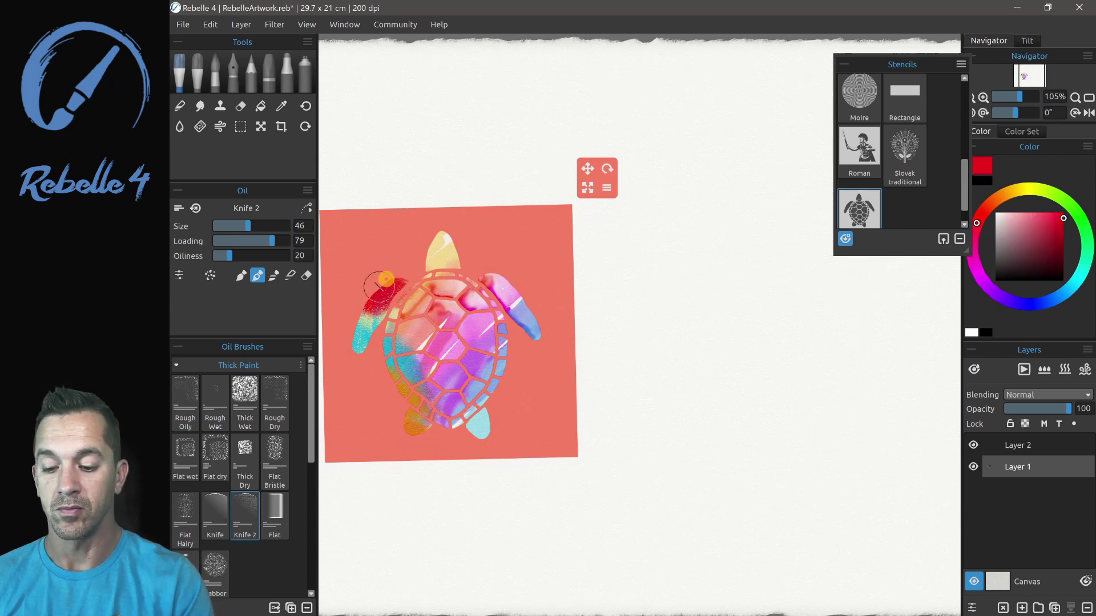
Remove the Turtle stencil from the canvas.
left_click_drag(606, 187, 613, 178)
left_click(664, 313)
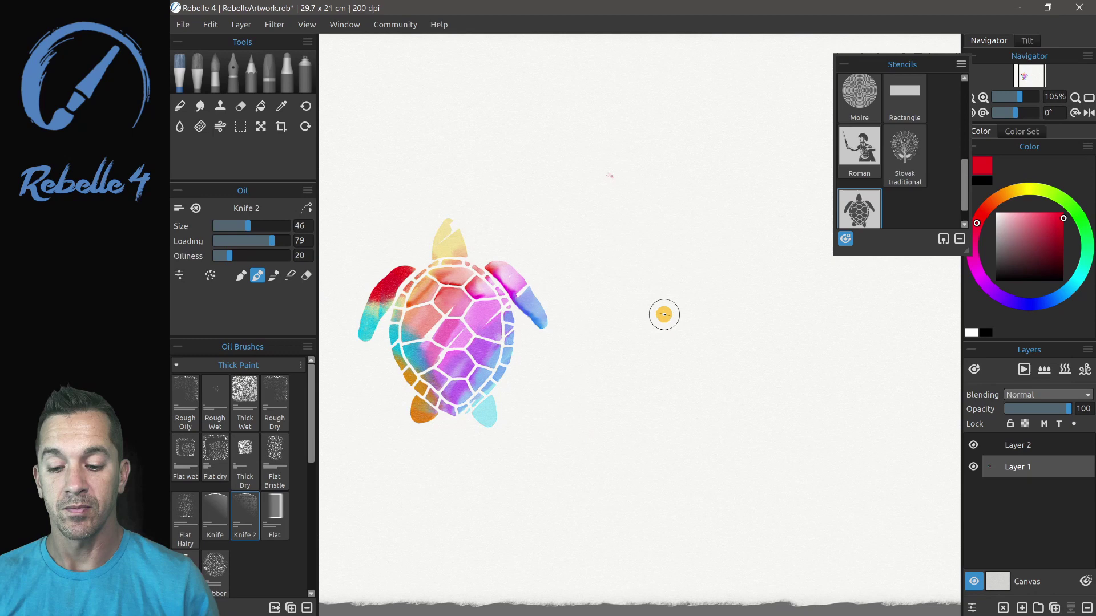
scroll(626, 371, "up", 3)
left_click_drag(626, 371, 549, 340)
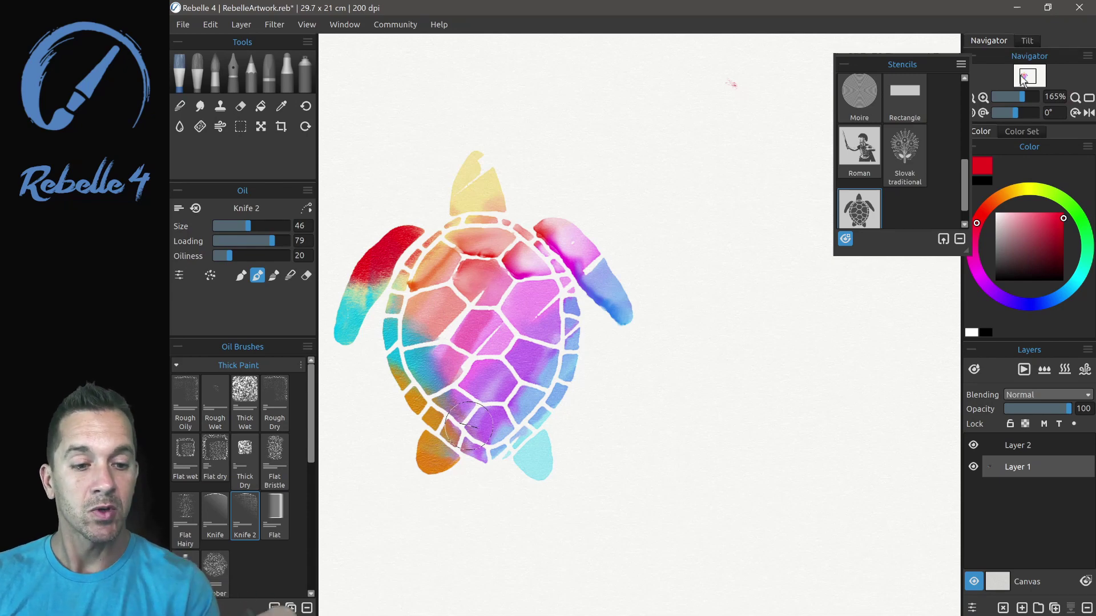
Create a stencil from the layer's alpha and place it, scaled down, to the right of the painted turtle.
left_click(964, 63)
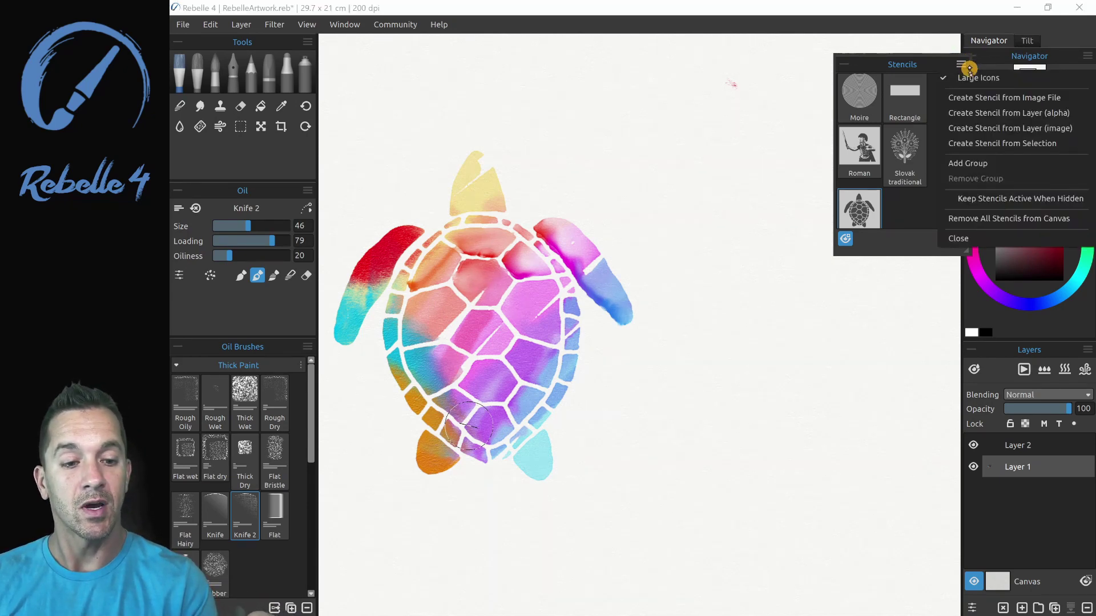
left_click(977, 112)
left_click(906, 201)
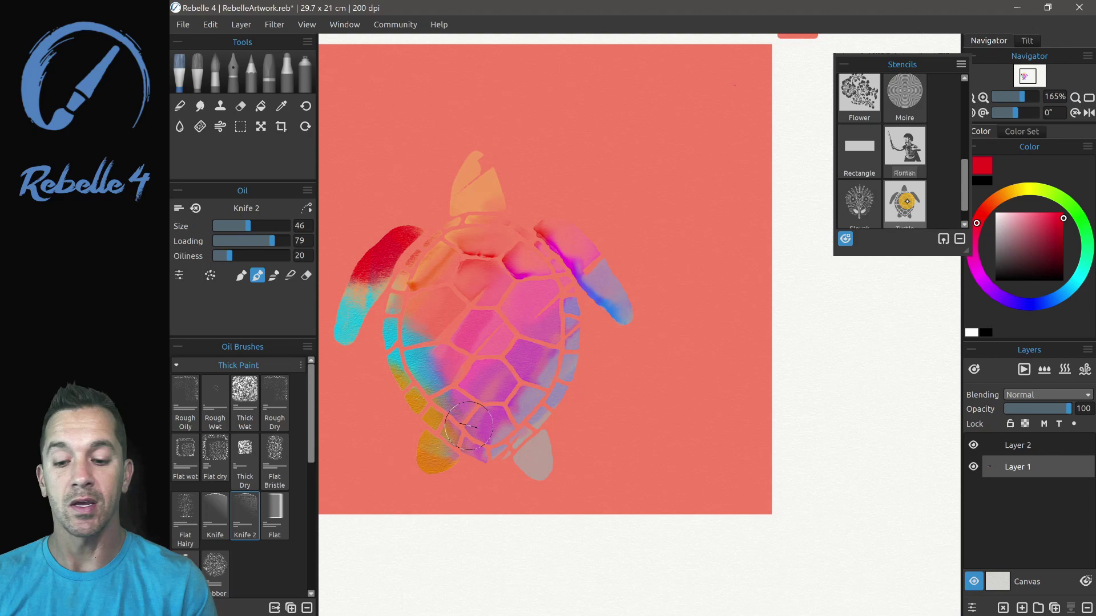
mouse_move(634, 478)
left_mouse_down()
mouse_move(599, 491)
mouse_move(765, 470)
mouse_move(836, 481)
mouse_move(865, 512)
left_mouse_up()
left_click_drag(856, 307, 881, 316)
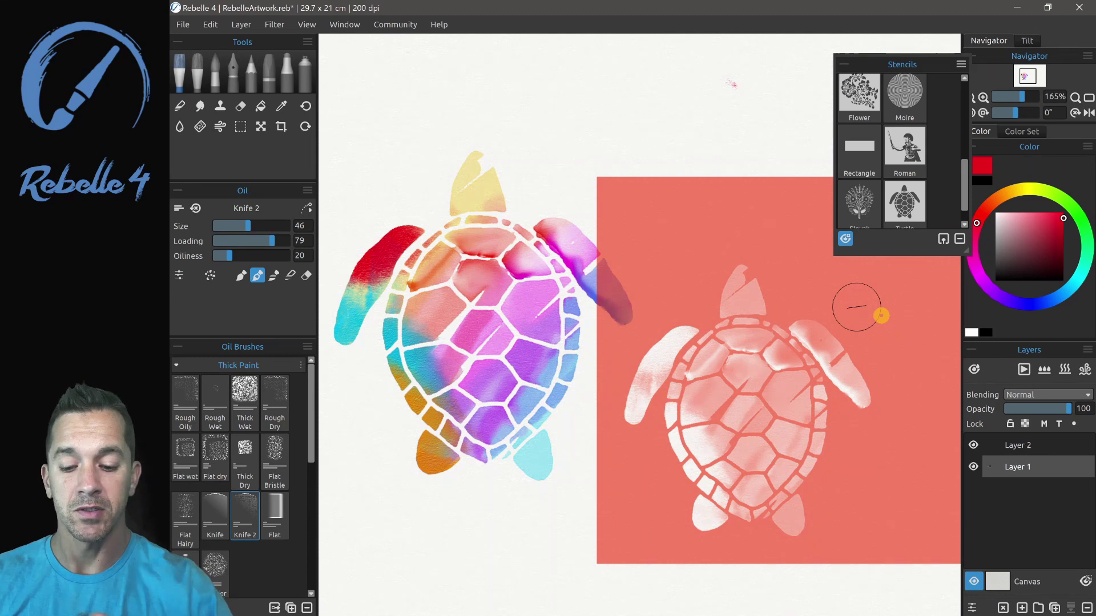
left_click_drag(543, 477, 437, 469)
mouse_move(657, 502)
left_mouse_down()
mouse_move(722, 424)
mouse_move(675, 450)
left_mouse_up()
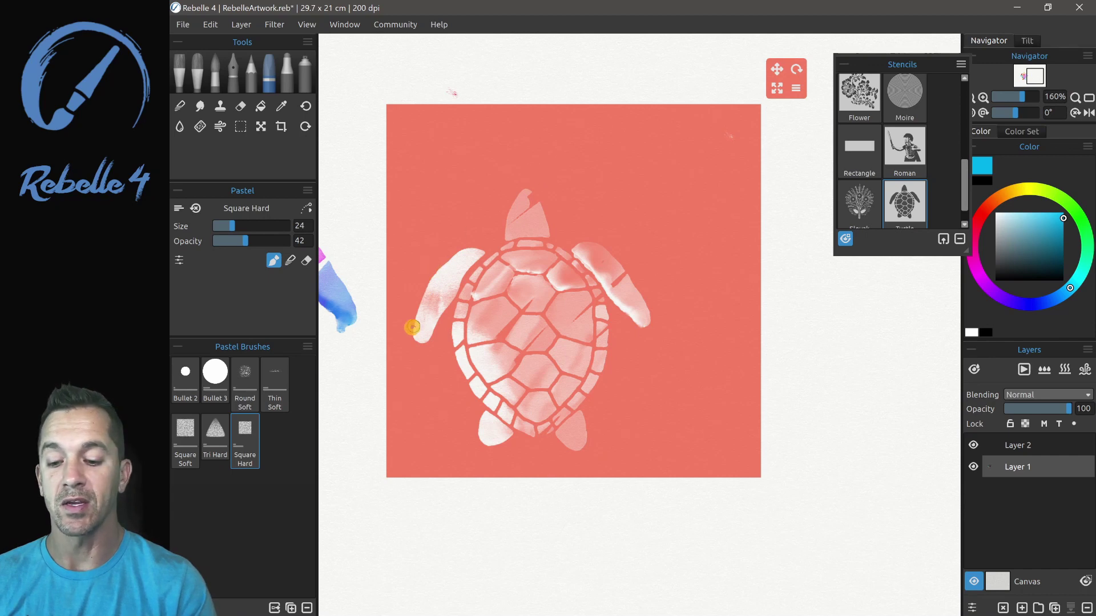
Paint cyan pastel through the alpha-based turtle stencil with the Square Hard brush and move the stencil off the painted area.
mouse_move(412, 327)
left_mouse_down()
mouse_move(498, 193)
mouse_move(404, 356)
mouse_move(528, 209)
mouse_move(505, 257)
mouse_move(533, 254)
mouse_move(468, 374)
mouse_move(476, 391)
mouse_move(454, 463)
mouse_move(476, 451)
mouse_move(473, 473)
mouse_move(505, 463)
mouse_move(621, 398)
left_mouse_up()
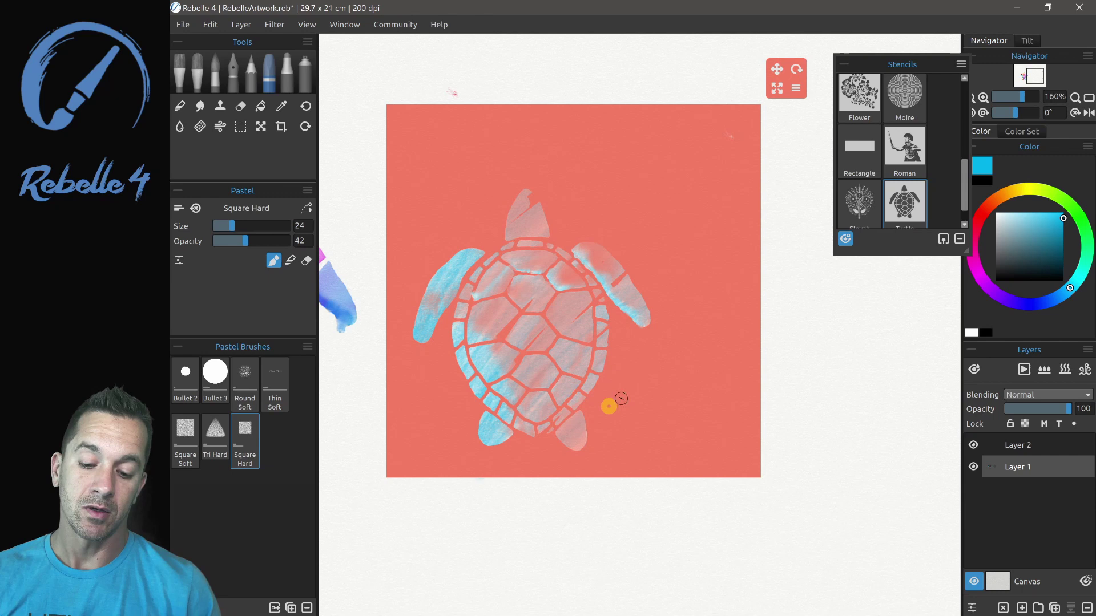
mouse_move(680, 152)
left_mouse_down()
mouse_move(885, 298)
mouse_move(932, 354)
mouse_move(905, 406)
mouse_move(856, 376)
mouse_move(911, 232)
mouse_move(931, 246)
left_mouse_up()
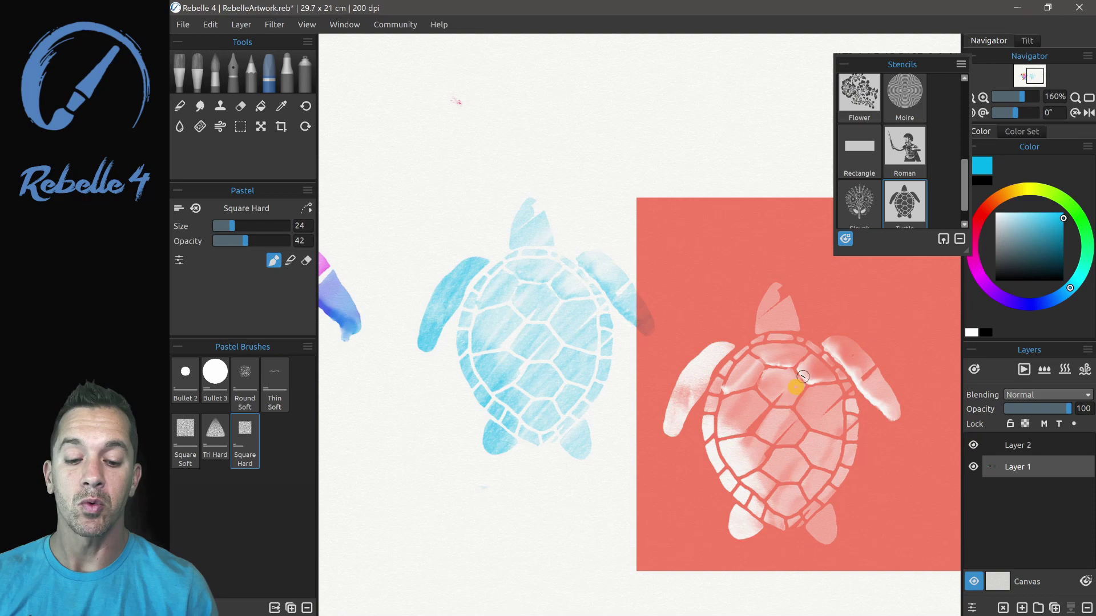
left_click_drag(833, 313, 615, 262)
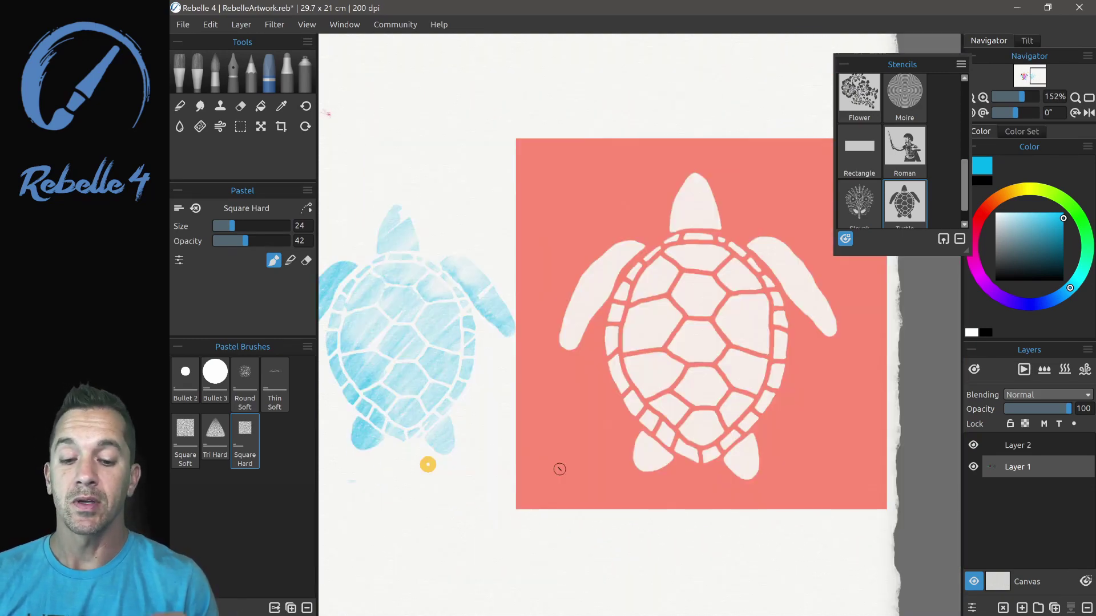
Paint cyan pastel through the standard Turtle stencil beside the lighter turtle and remove the stencil from the canvas.
mouse_move(686, 170)
left_mouse_down()
mouse_move(617, 238)
mouse_move(628, 245)
mouse_move(702, 211)
mouse_move(609, 373)
left_mouse_up()
mouse_move(666, 303)
left_mouse_down()
mouse_move(616, 404)
mouse_move(641, 457)
mouse_move(765, 424)
mouse_move(867, 372)
left_mouse_up()
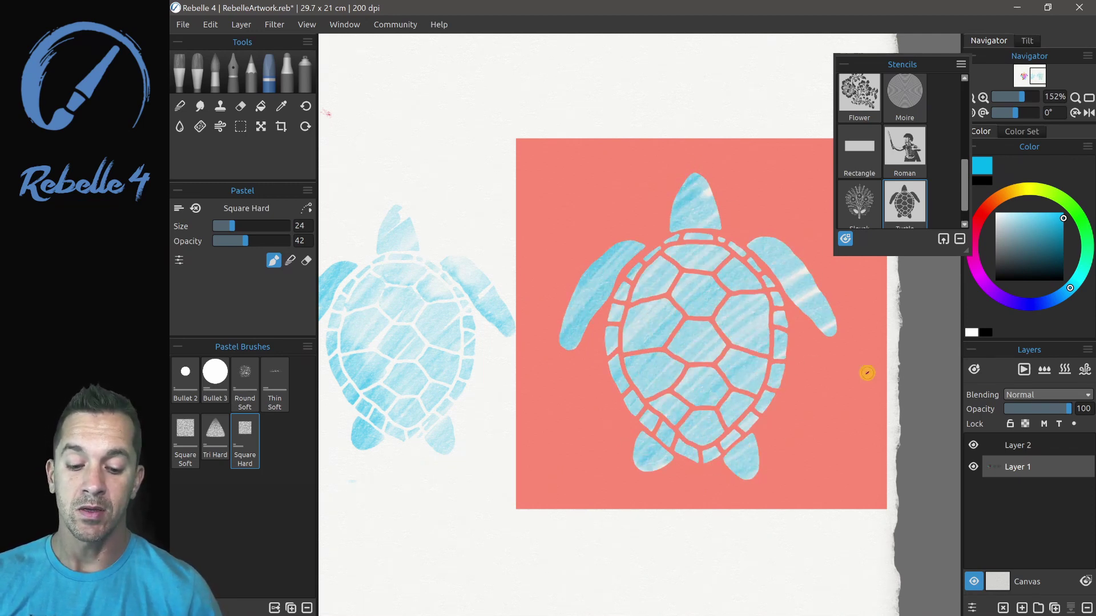
left_click_drag(769, 195, 537, 262)
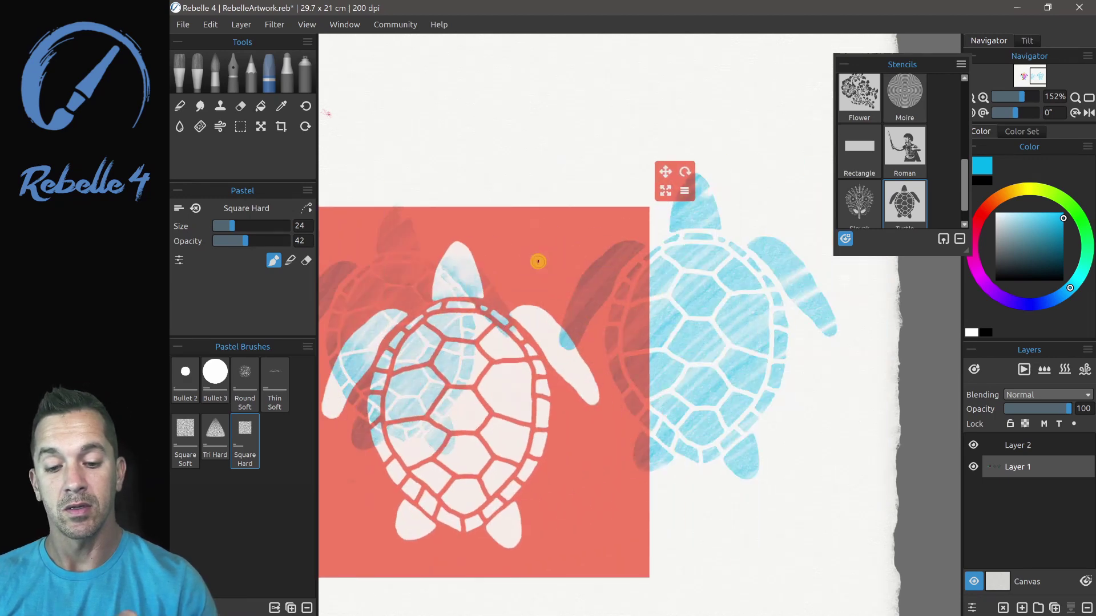
left_click(686, 192)
left_click(714, 329)
scroll(738, 396, "down", 1)
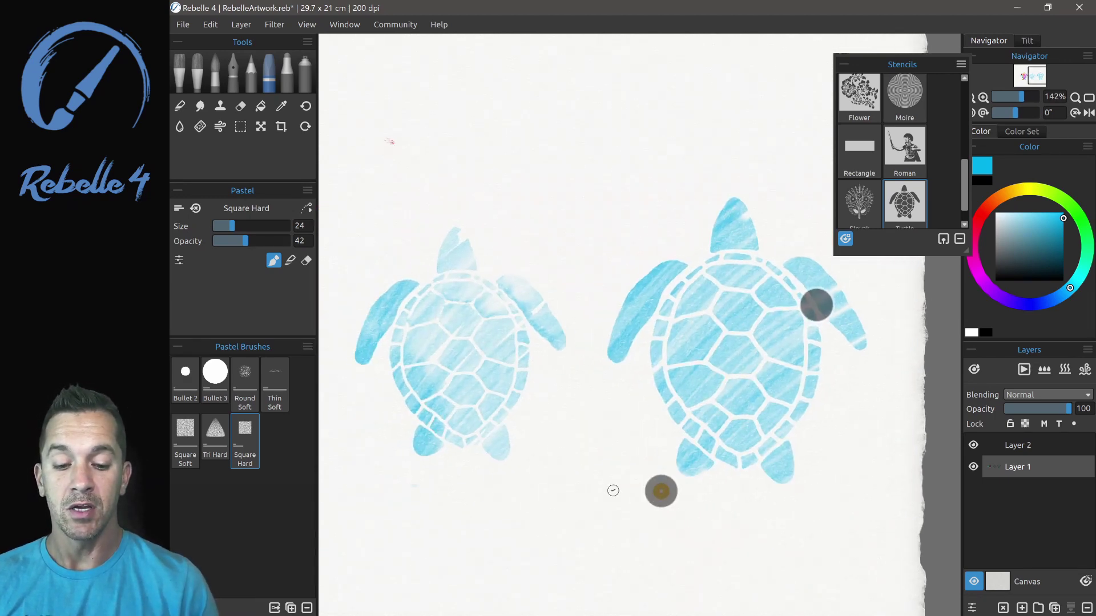
mouse_move(494, 371)
left_mouse_down()
mouse_move(437, 282)
mouse_move(592, 329)
mouse_move(424, 278)
mouse_move(584, 347)
mouse_move(436, 268)
left_mouse_up()
mouse_move(673, 177)
left_mouse_down()
mouse_move(657, 271)
mouse_move(859, 423)
left_mouse_up()
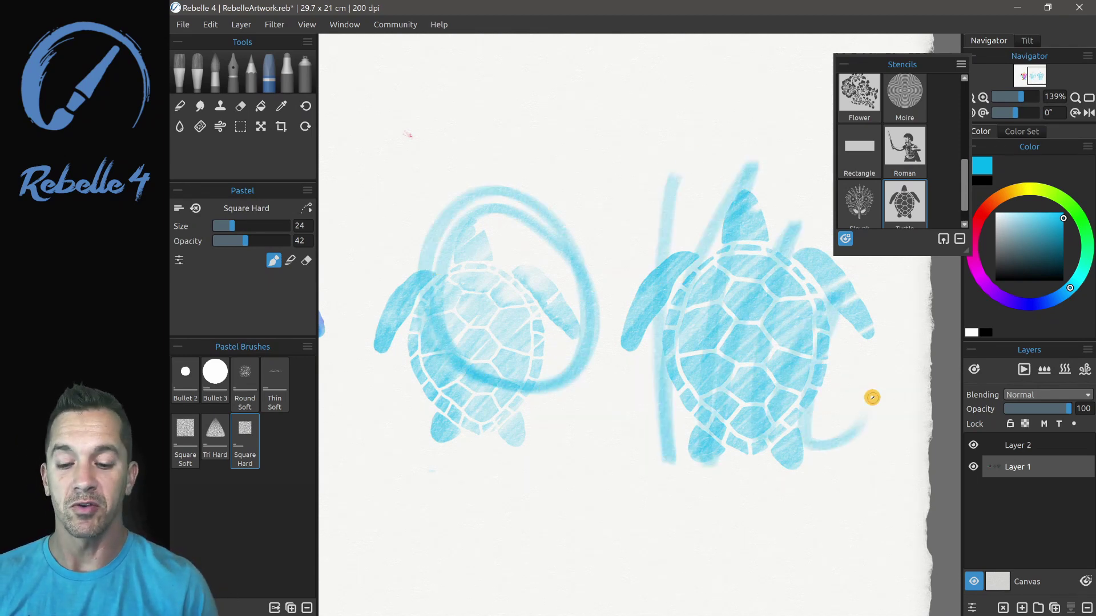
key("ctrl+z")
key("ctrl+z")
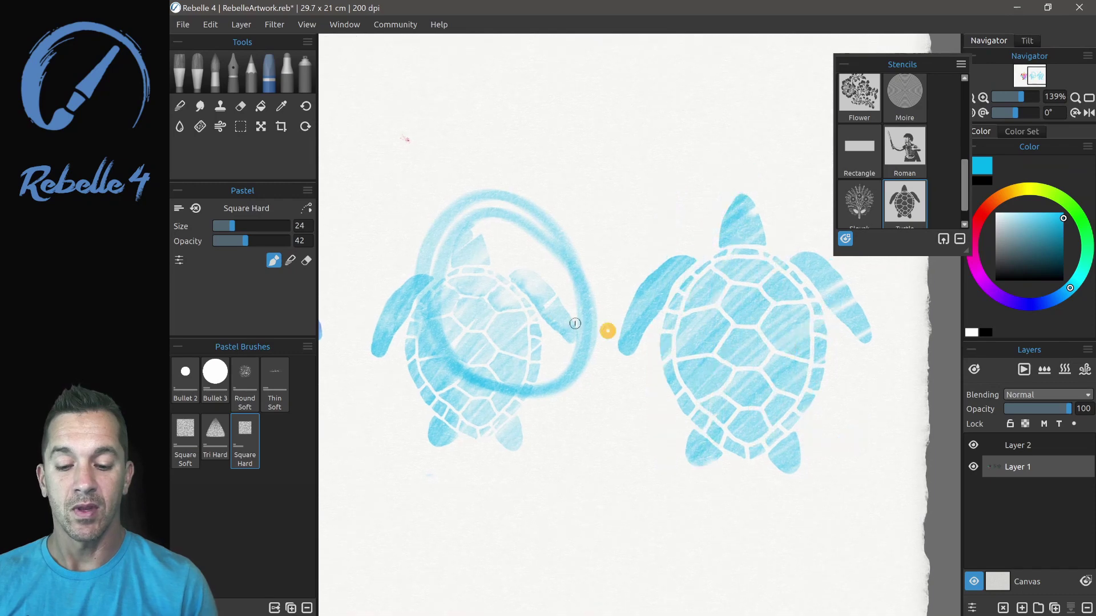
key("ctrl+z")
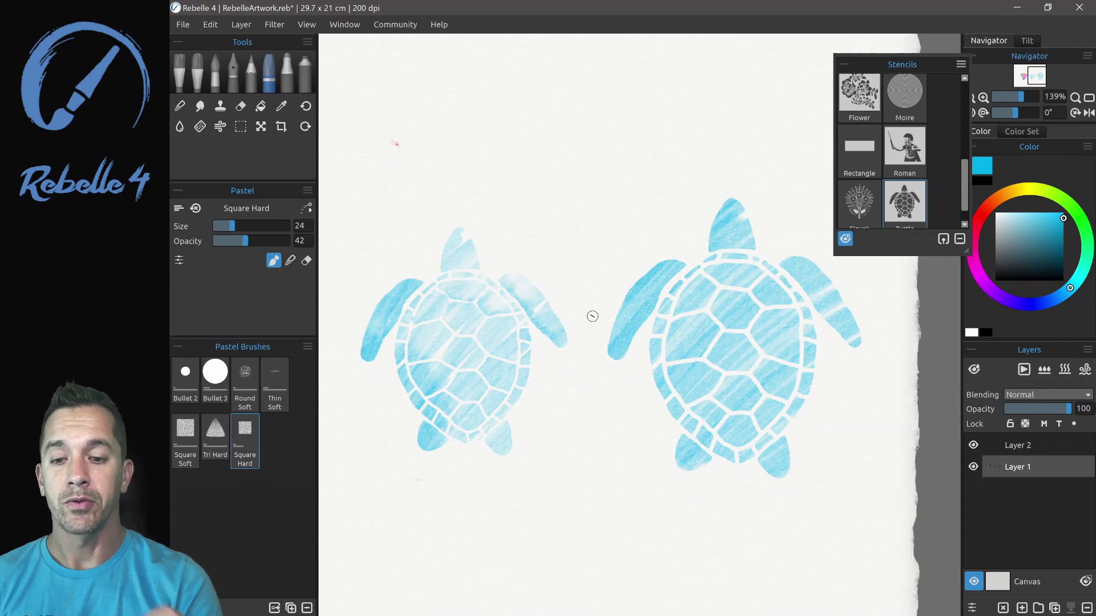
Draw a cyan arrow pointing at the lighter turtle and create a stencil from the layer's image.
mouse_move(609, 71)
left_mouse_down()
mouse_move(529, 224)
mouse_move(600, 211)
left_mouse_up()
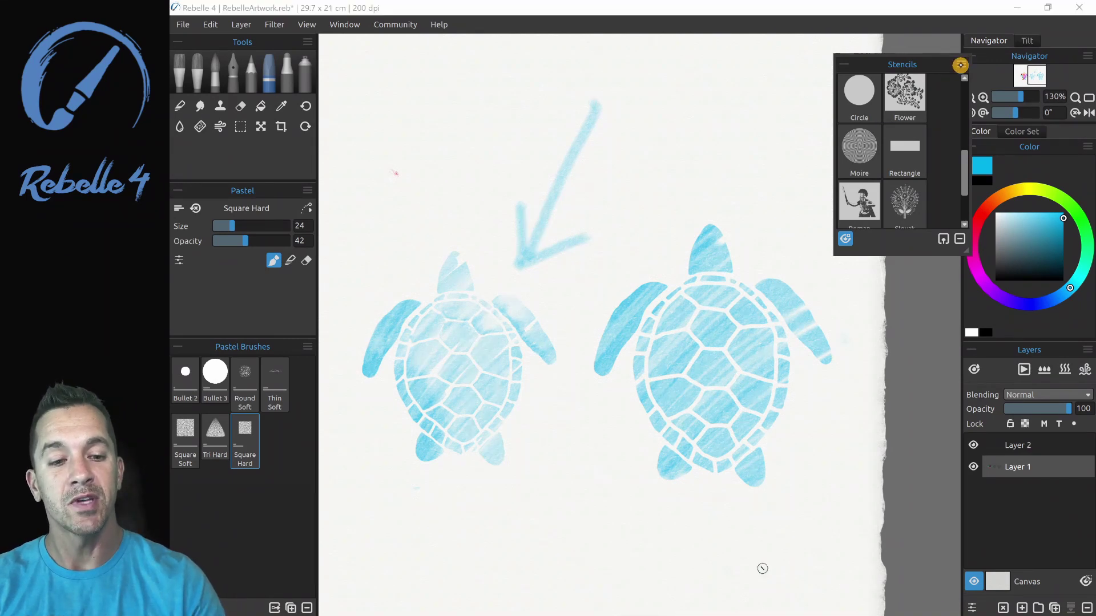
left_click(961, 64)
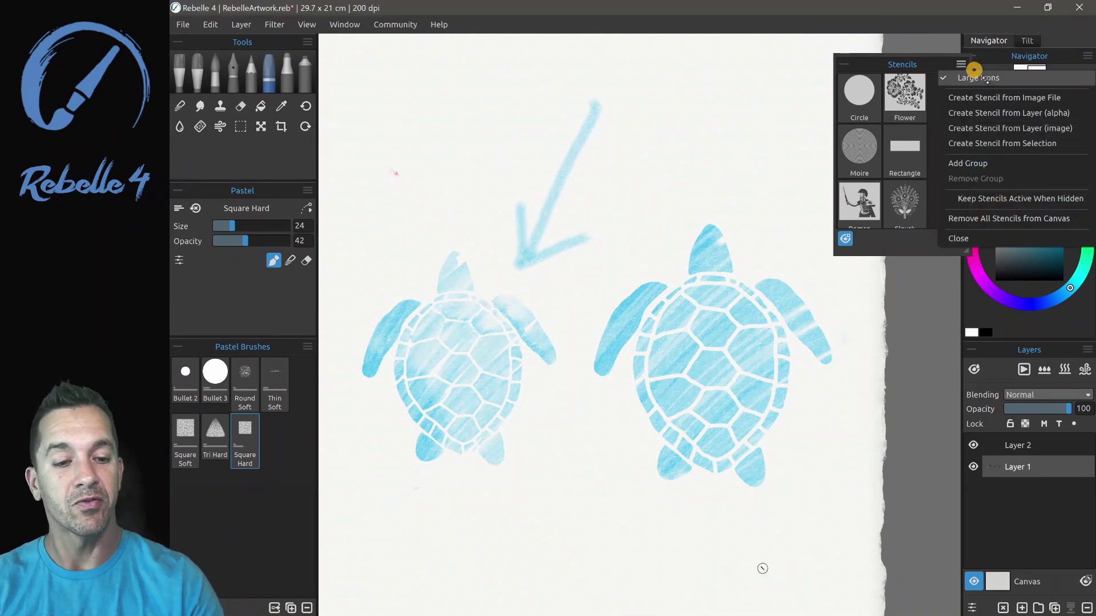
left_click(1033, 129)
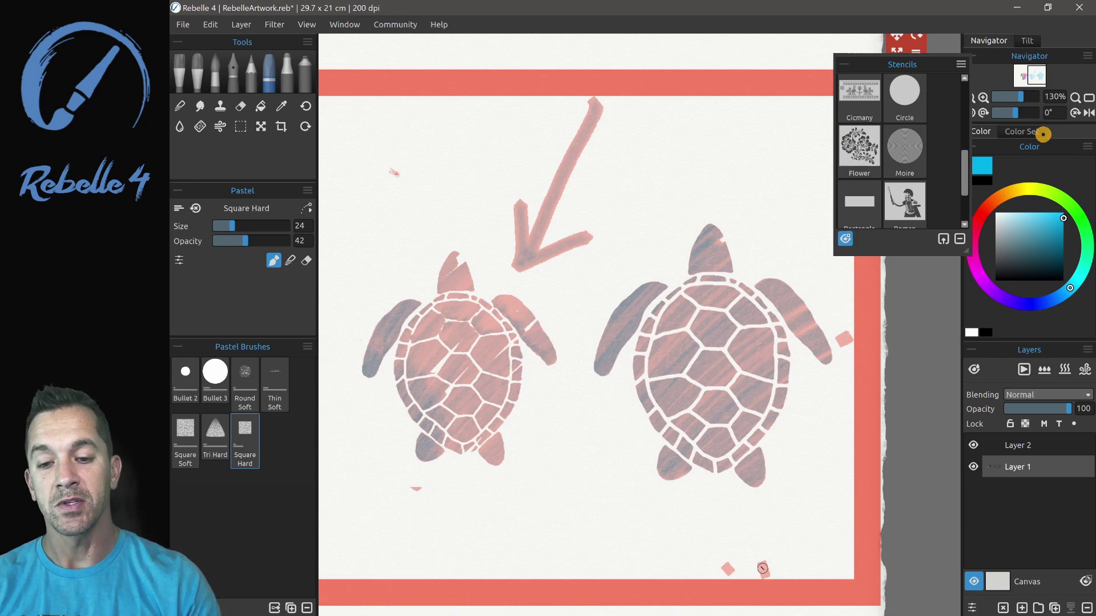
Move the image-based stencil below the painted turtles and paint cyan pastel through its larger turtle.
left_click_drag(689, 81, 660, 225)
mouse_move(708, 495)
left_mouse_down()
mouse_move(711, 482)
mouse_move(694, 489)
mouse_move(677, 547)
left_mouse_up()
mouse_move(553, 530)
left_mouse_down()
mouse_move(613, 473)
mouse_move(557, 527)
mouse_move(571, 559)
mouse_move(721, 520)
mouse_move(770, 529)
mouse_move(716, 364)
left_mouse_up()
mouse_move(545, 448)
left_mouse_down()
mouse_move(636, 405)
mouse_move(558, 497)
mouse_move(697, 448)
mouse_move(693, 460)
mouse_move(633, 525)
mouse_move(582, 488)
mouse_move(652, 386)
mouse_move(645, 336)
mouse_move(618, 307)
mouse_move(549, 338)
mouse_move(604, 368)
mouse_move(661, 471)
left_mouse_up()
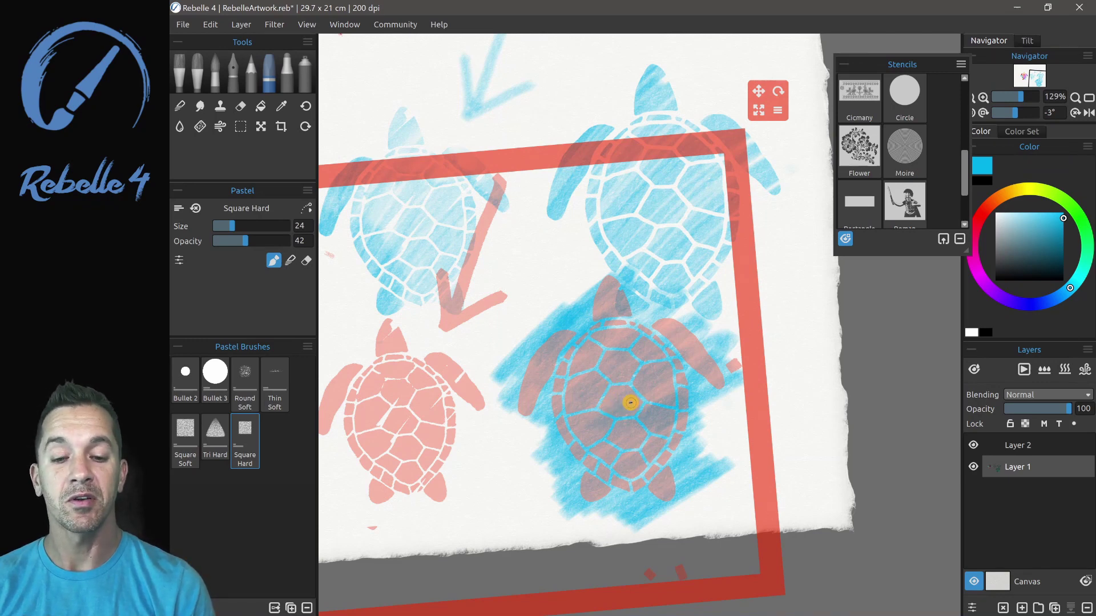
Hide the stencils to check the pastel painted around the larger turtle, and show them again.
left_click(845, 238)
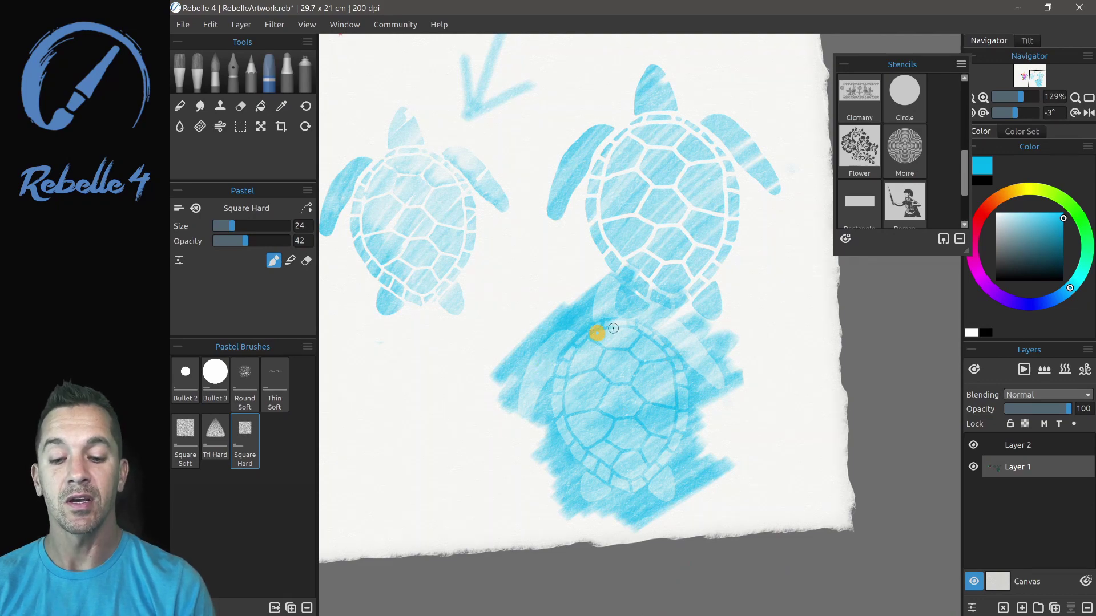
left_click(847, 237)
left_click(846, 238)
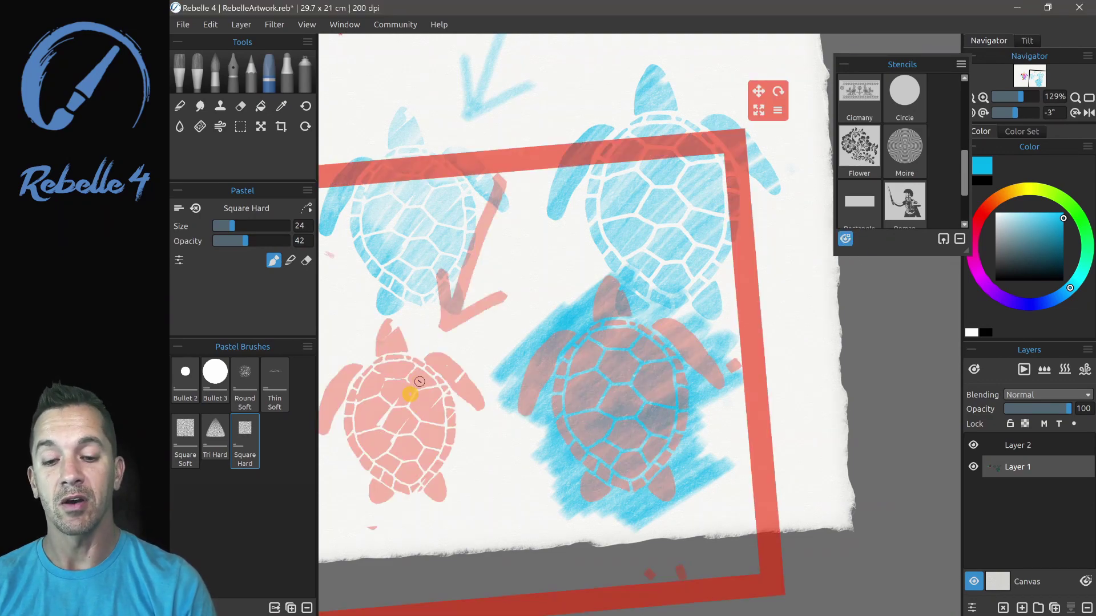
Invert the image-based stencil, paint cyan pastel through its smaller turtle and hide the stencils to compare both turtles.
left_click(778, 113)
left_click(807, 119)
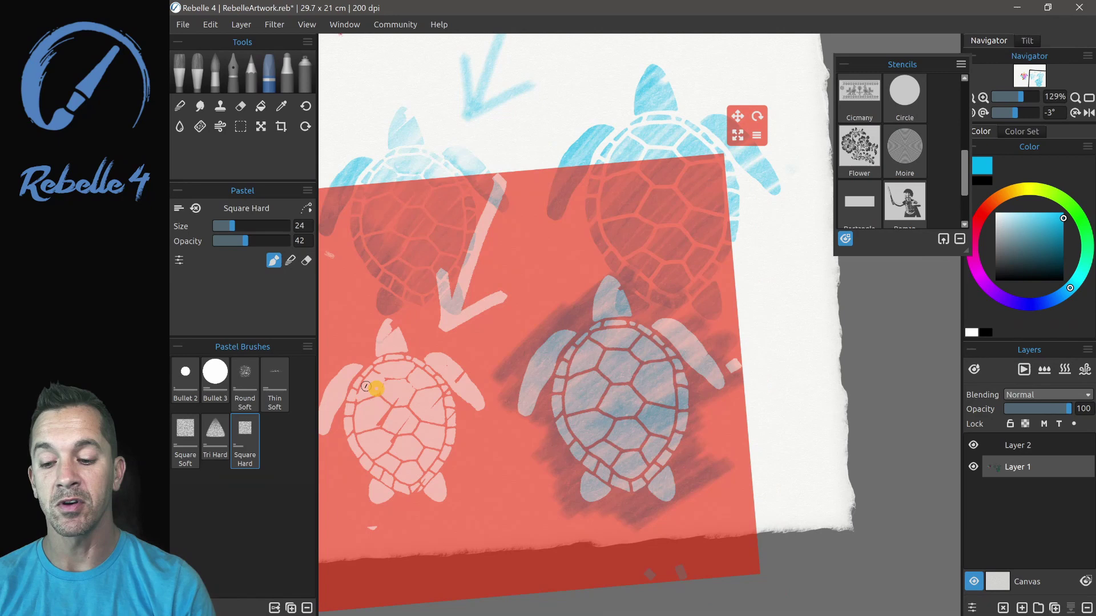
mouse_move(335, 403)
left_mouse_down()
mouse_move(352, 369)
mouse_move(407, 348)
mouse_move(376, 425)
mouse_move(396, 412)
mouse_move(372, 469)
mouse_move(372, 513)
mouse_move(484, 424)
mouse_move(435, 411)
mouse_move(377, 345)
left_mouse_up()
left_click(845, 239)
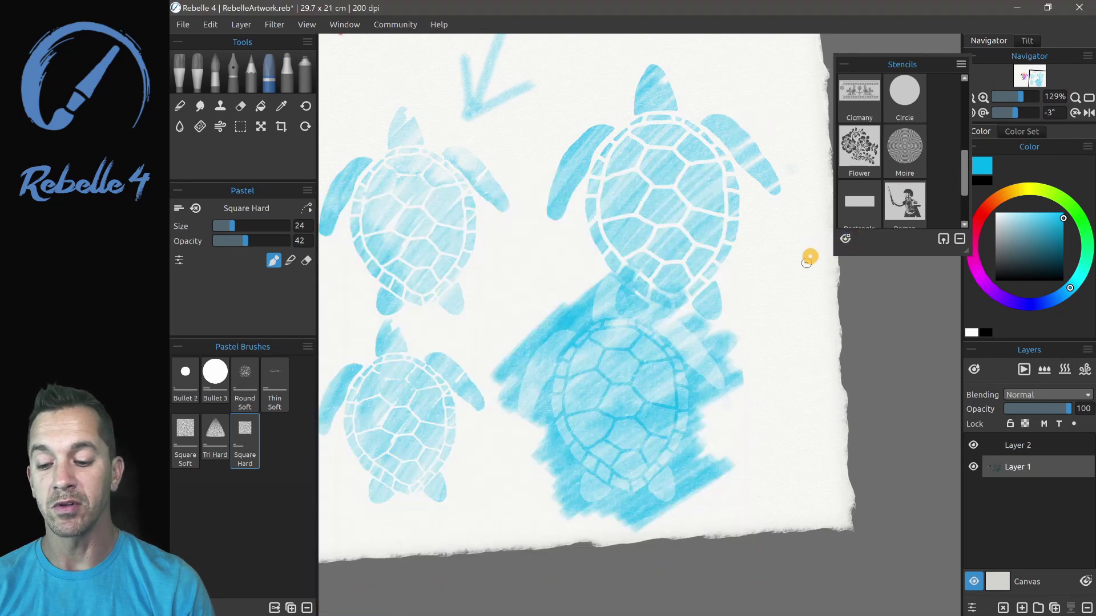
scroll(567, 264, "up", 2)
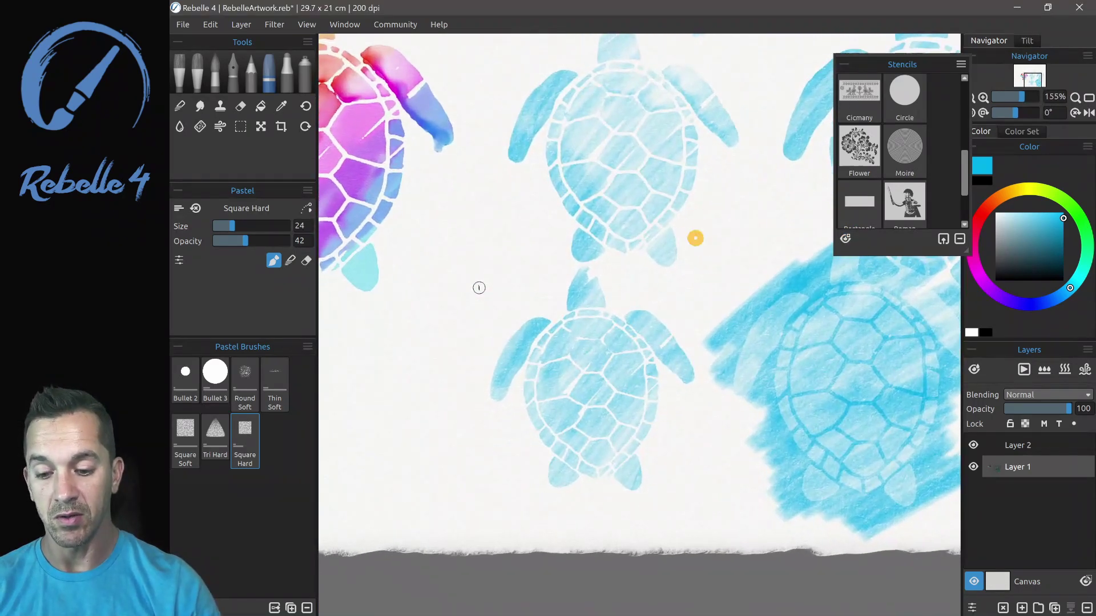
scroll(733, 250, "up", 2)
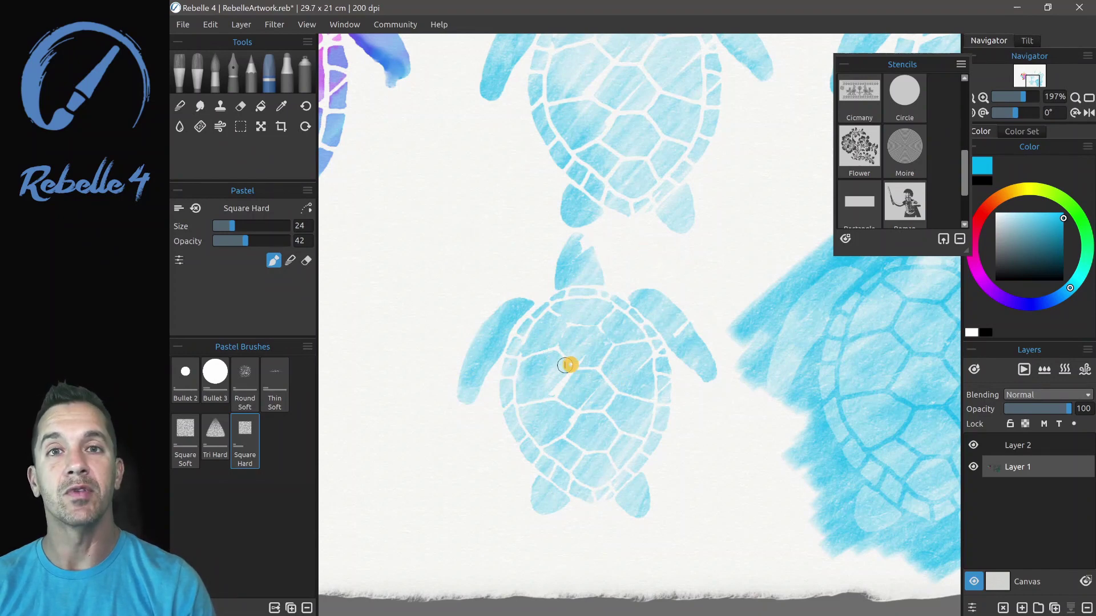
left_click_drag(726, 495, 520, 465)
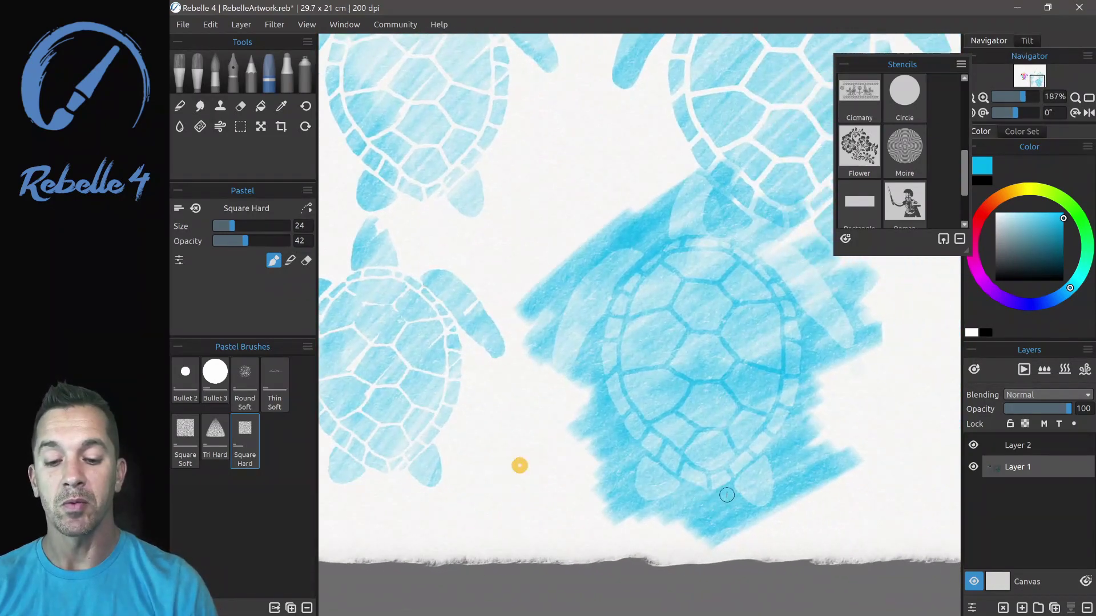
scroll(726, 495, "down", 3)
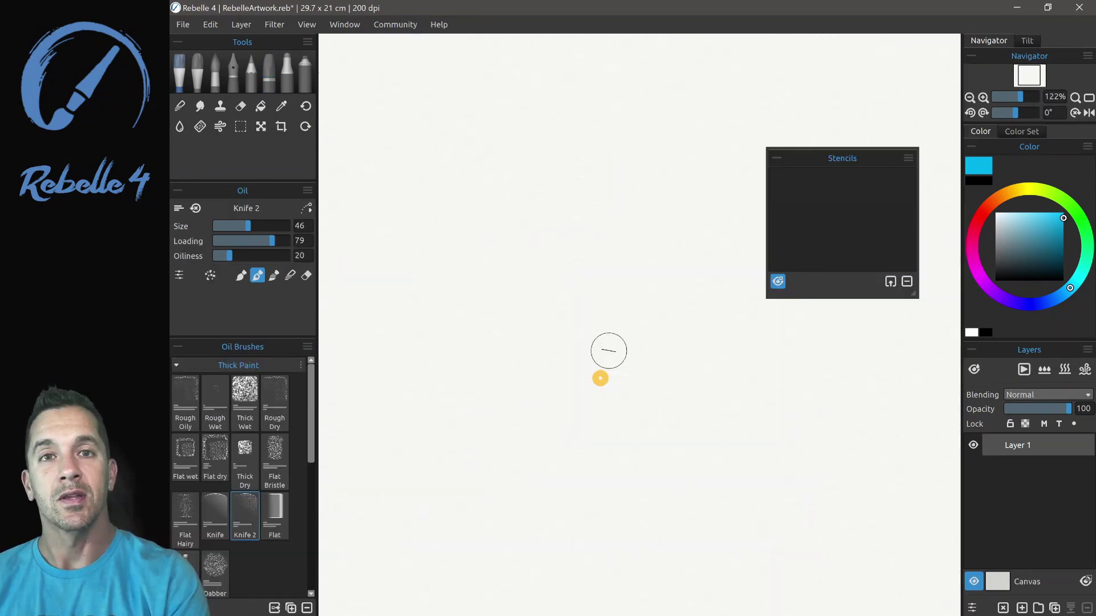
Draw a freehand lasso selection shaped like a simple upward arrow mid-canvas and create a stencil from the selection.
left_click(241, 126)
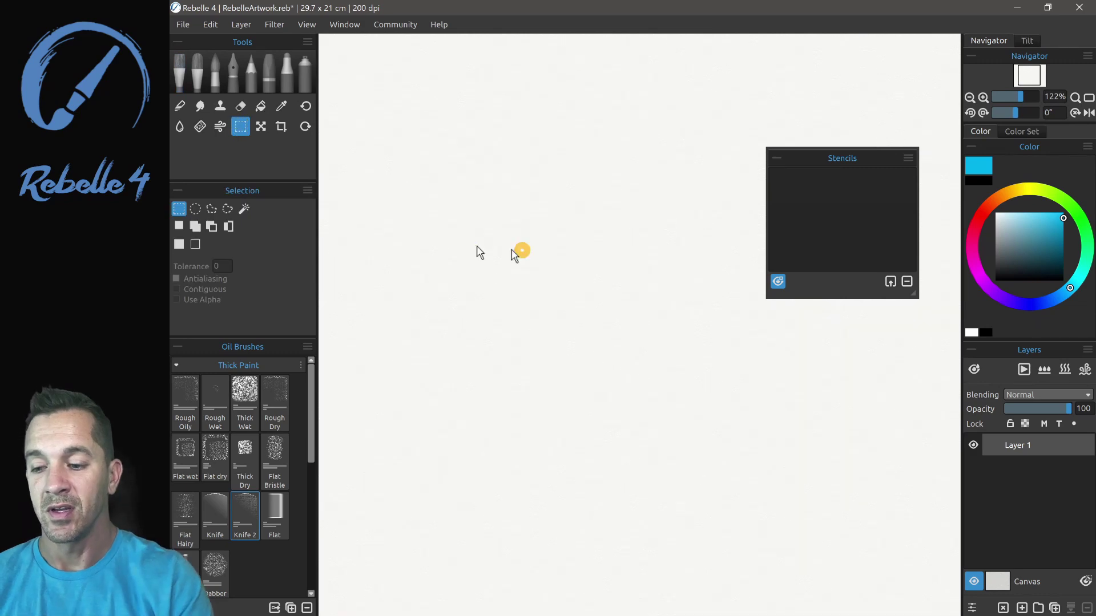
left_click(230, 208)
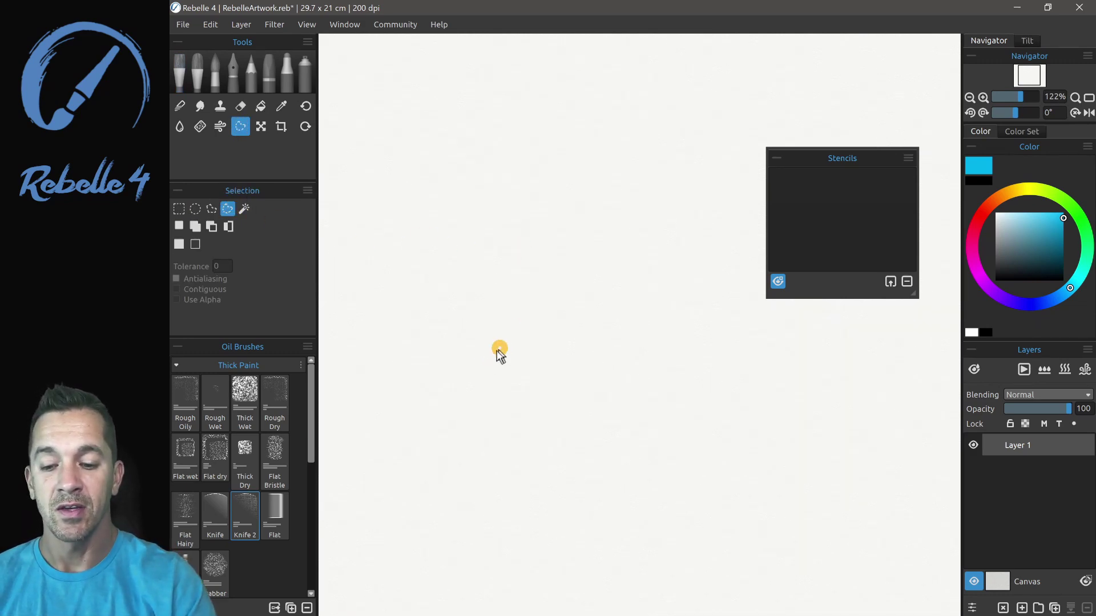
mouse_move(485, 358)
left_mouse_down()
mouse_move(597, 175)
mouse_move(629, 176)
mouse_move(717, 338)
mouse_move(690, 361)
mouse_move(623, 374)
mouse_move(630, 448)
mouse_move(572, 466)
mouse_move(565, 377)
mouse_move(478, 352)
left_mouse_up()
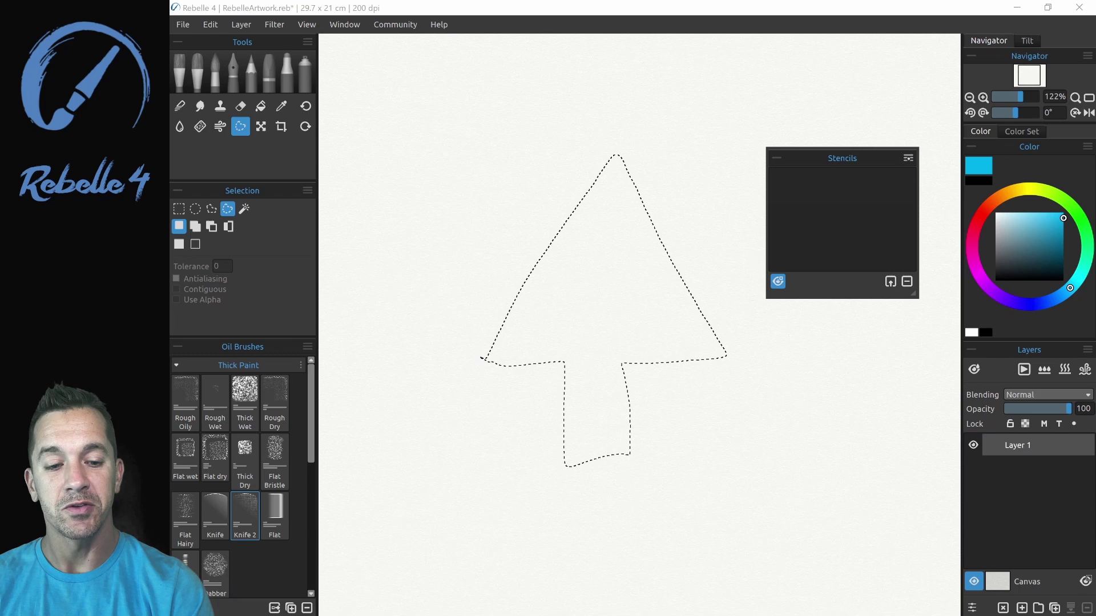
left_click(907, 158)
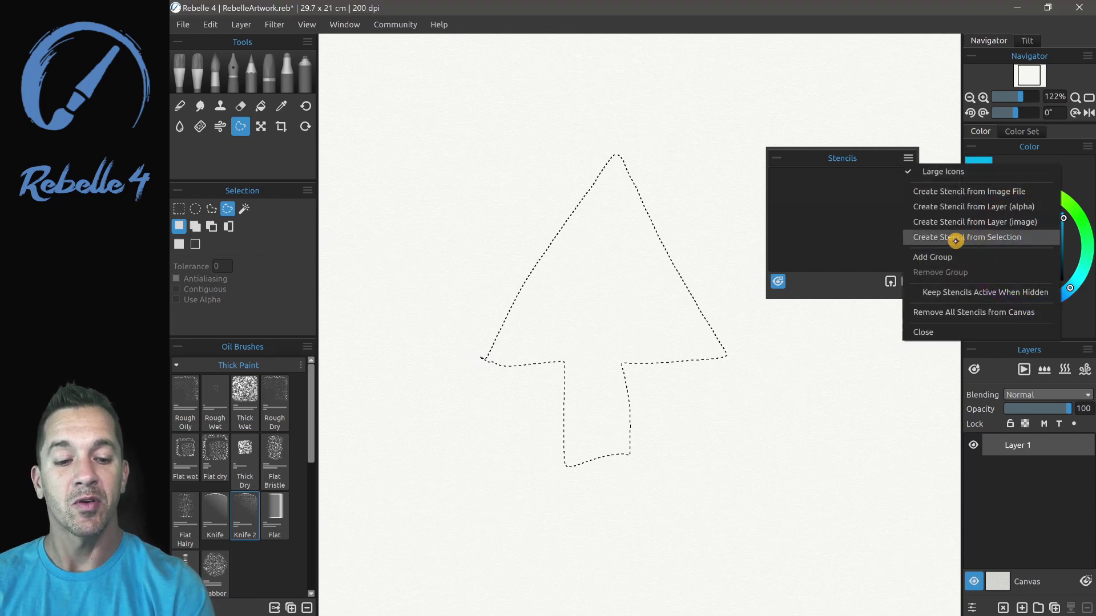
left_click(964, 238)
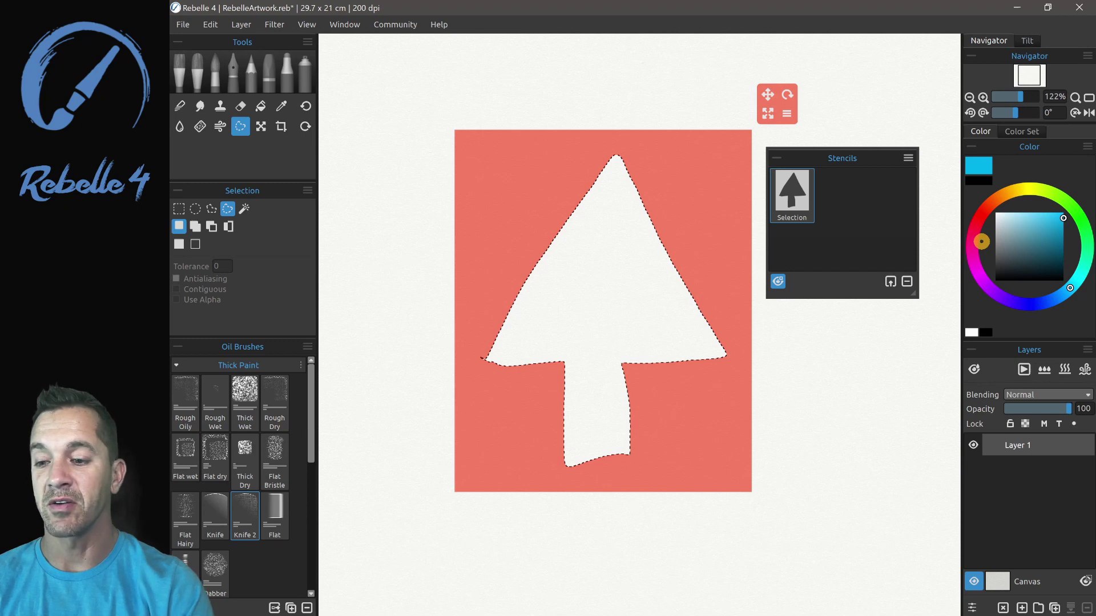
Paint zigzag cyan watercolor strokes through the arrow-shaped stencil with the Round 2 brush.
left_click(215, 71)
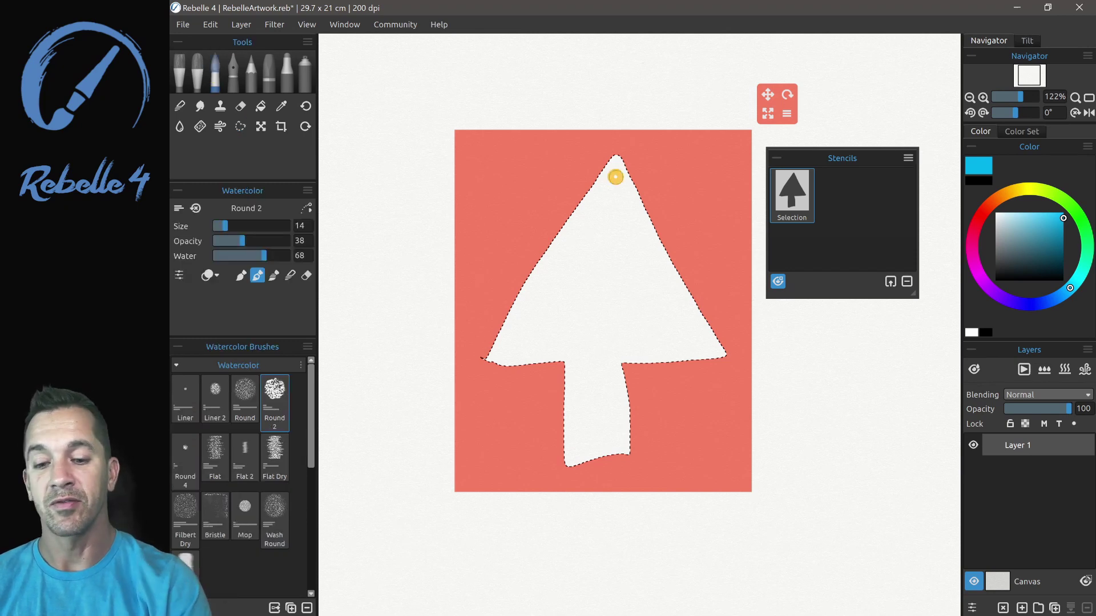
mouse_move(616, 176)
left_mouse_down()
mouse_move(561, 211)
mouse_move(612, 212)
mouse_move(654, 255)
mouse_move(696, 274)
mouse_move(661, 427)
left_mouse_up()
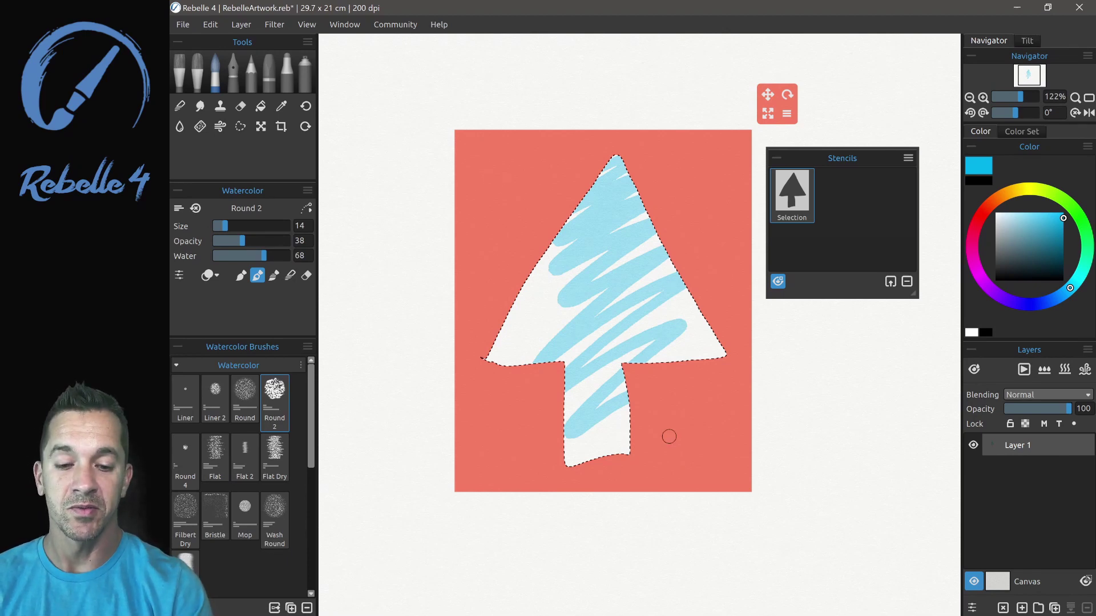
Add a second stencil group and move the arrow-shaped Selection stencil into it.
left_click(846, 252)
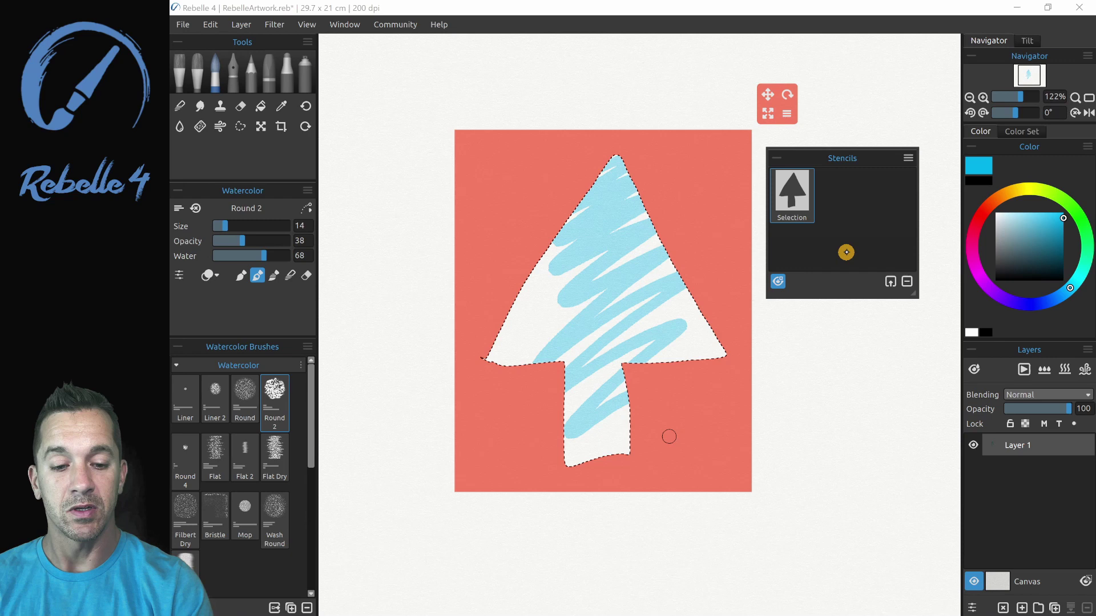
left_click_drag(846, 252, 889, 263)
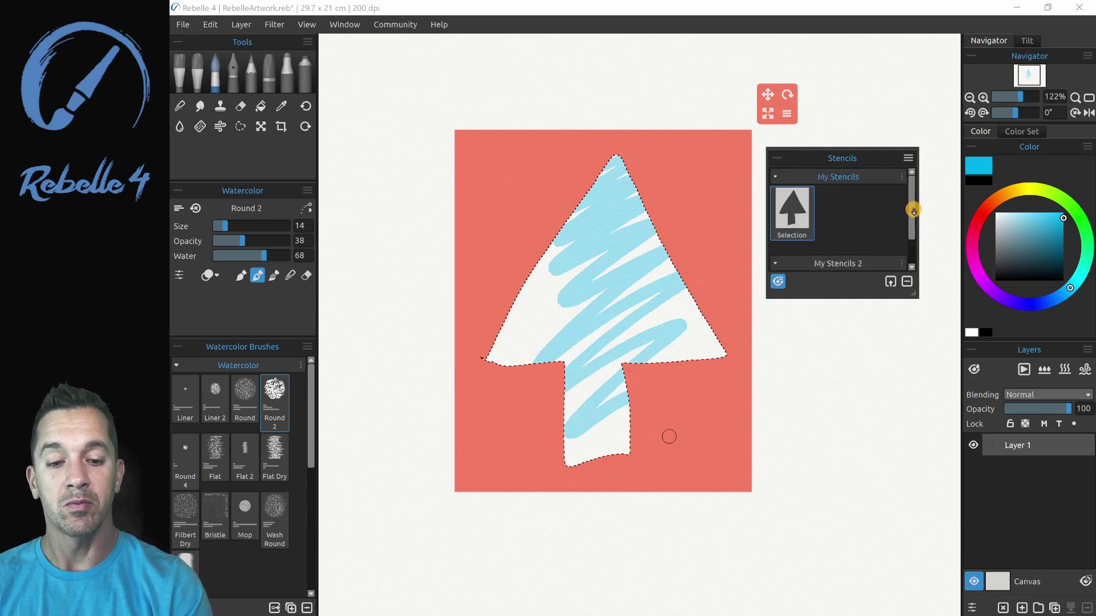
left_click_drag(912, 210, 912, 227)
left_click_drag(796, 191, 806, 263)
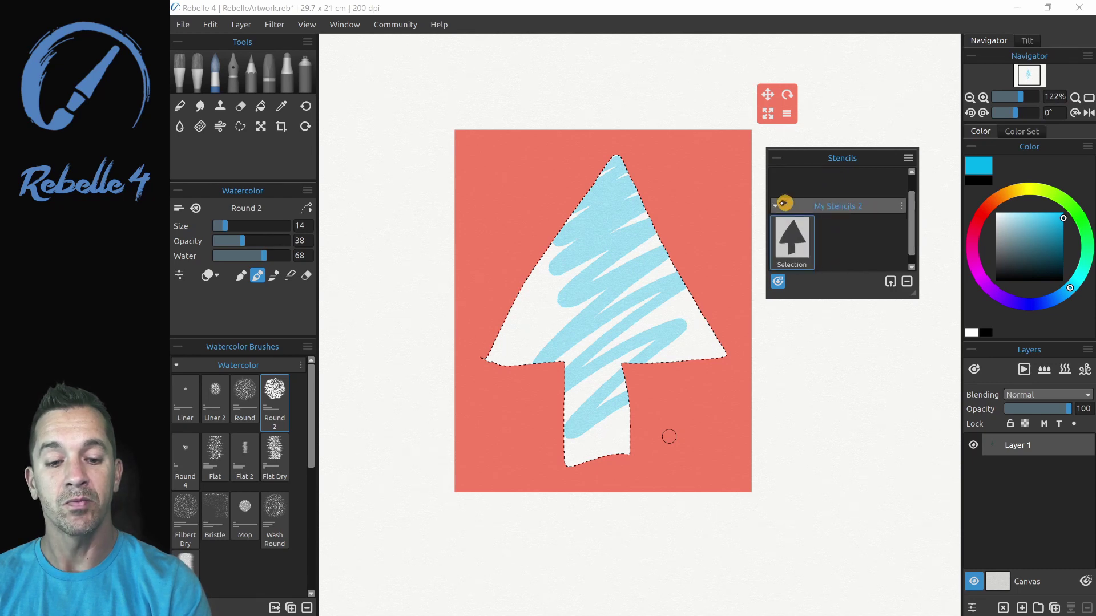
Collapse the My Stencils group and leave the My Stencils 2 group expanded.
left_click(776, 204)
left_click_drag(829, 220, 779, 230)
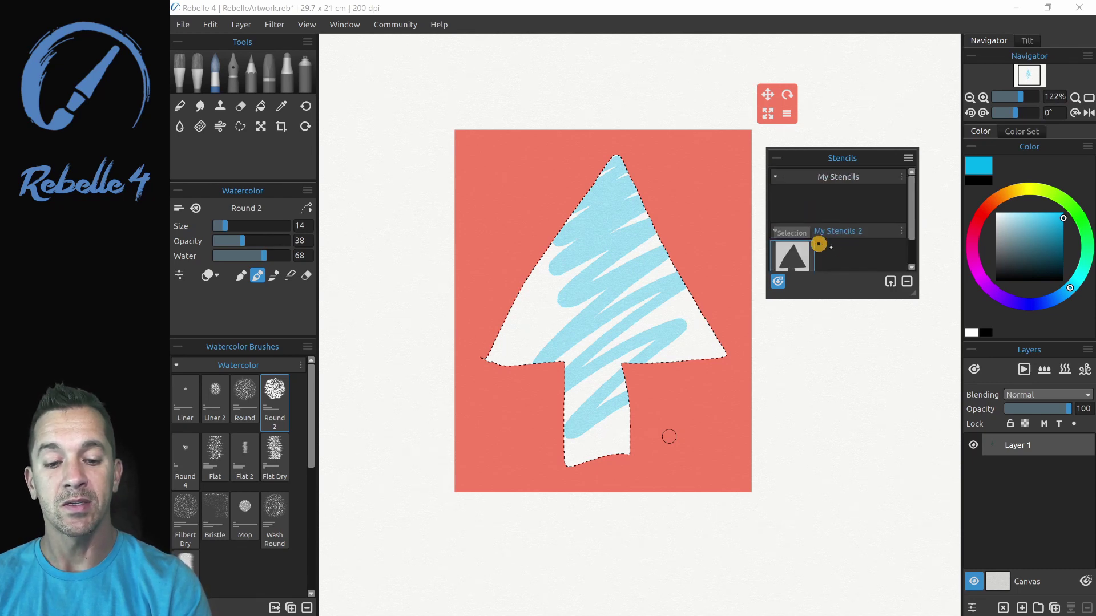
left_click(777, 176)
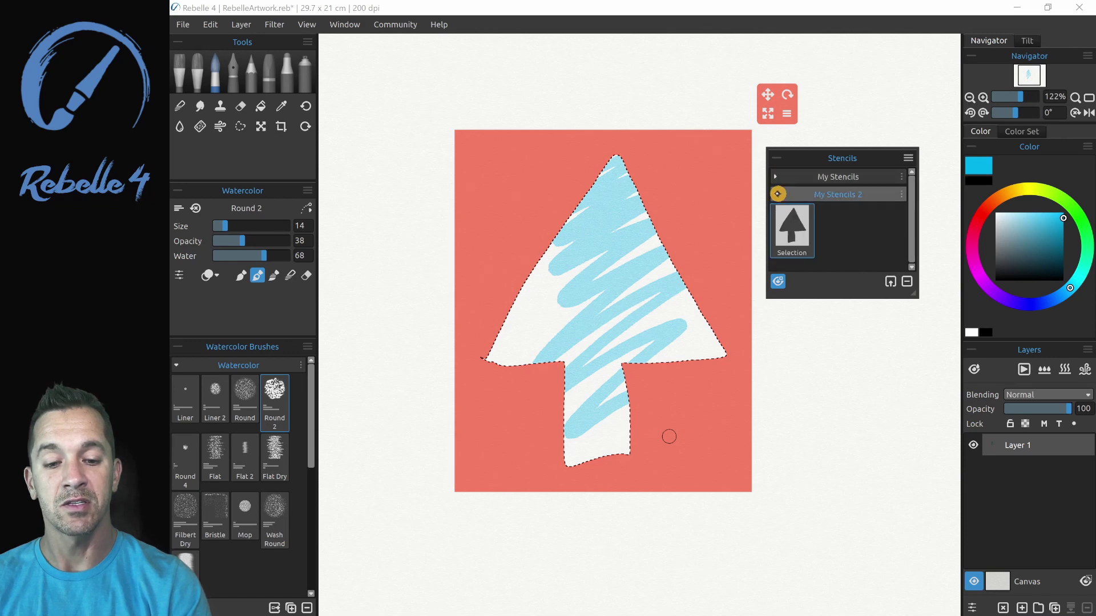
left_click(775, 194)
left_click(774, 195)
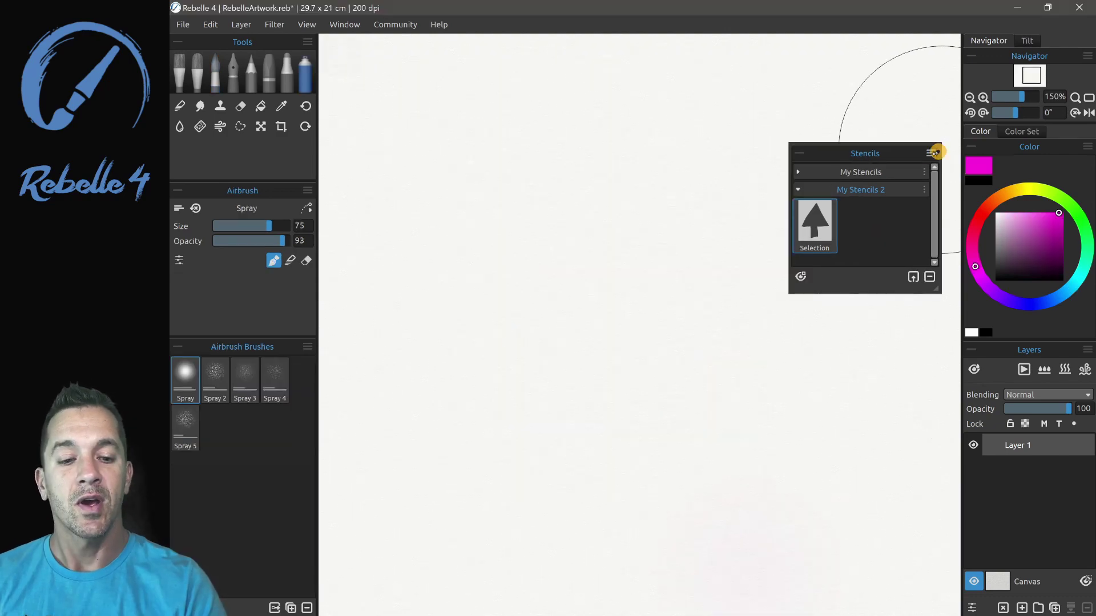
Create a stencil from an image file, importing the portrait of the black-haired girl from the my art folder.
left_click(931, 152)
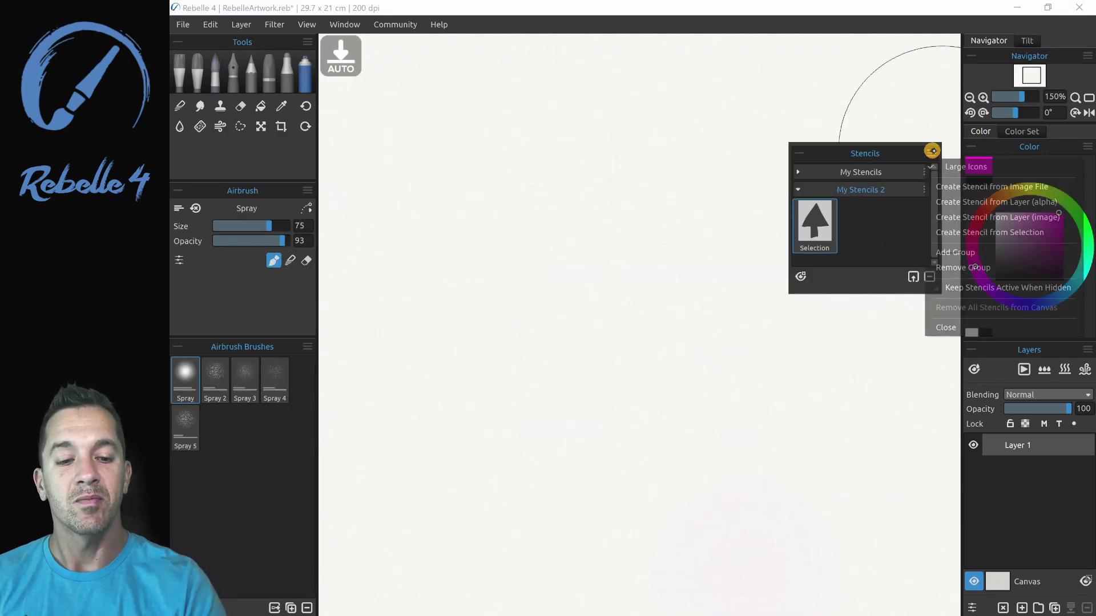
left_click(1007, 188)
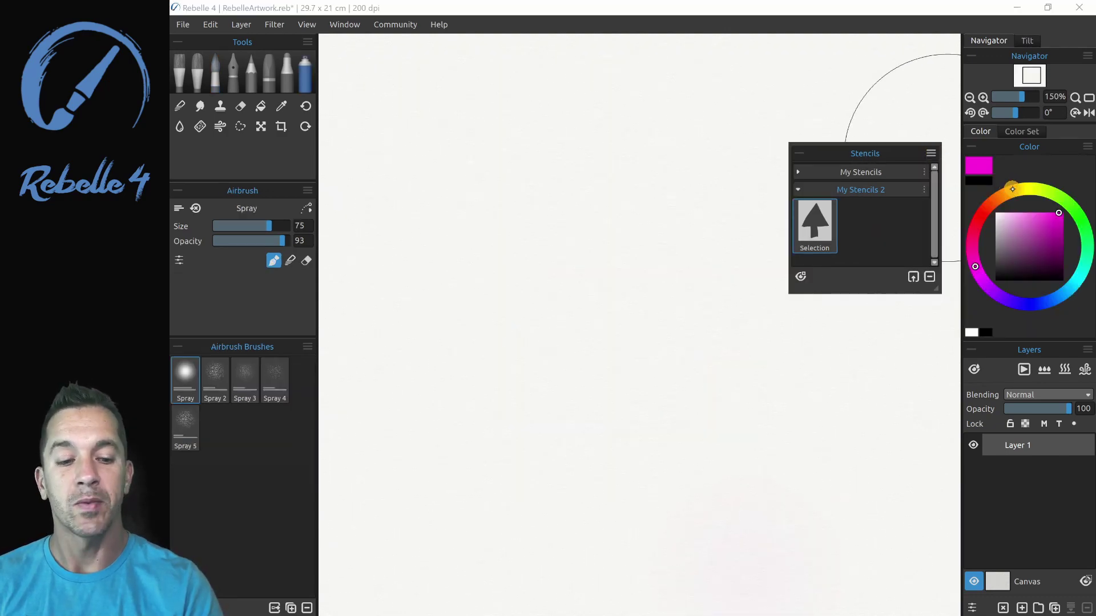
left_click(917, 317)
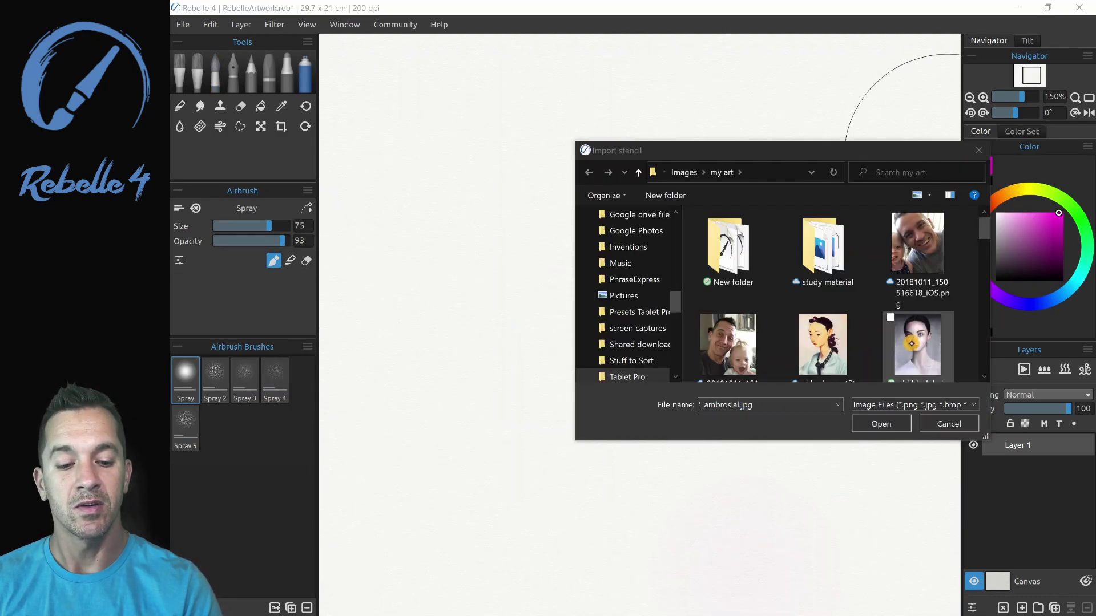
left_click(879, 424)
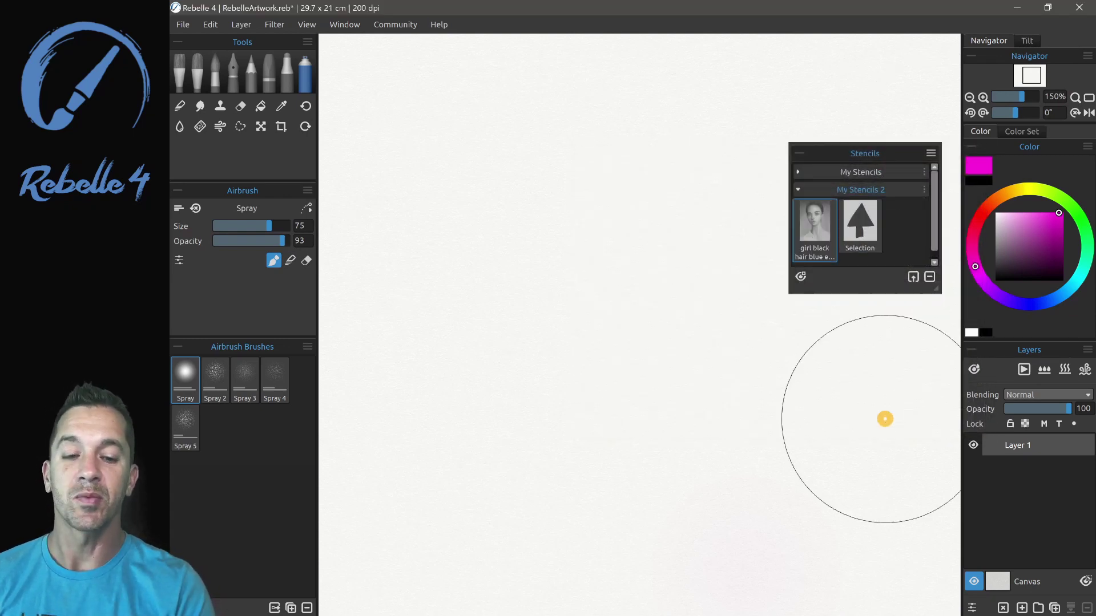
Place the portrait stencil on the canvas and extend its mask over the area outside the image.
left_click(812, 230)
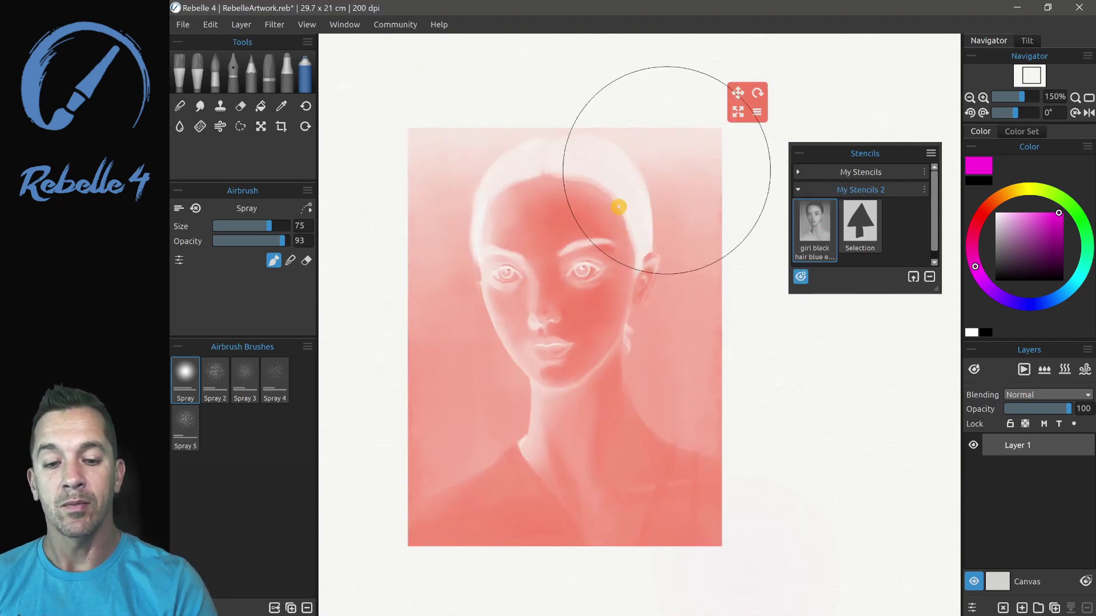
left_click(756, 111)
left_click(804, 176)
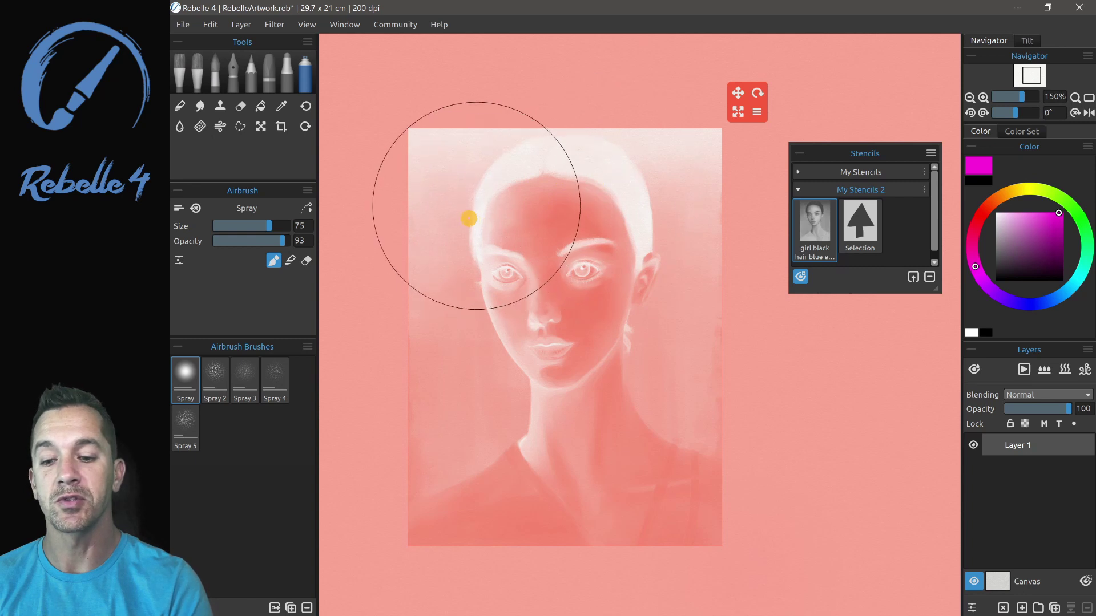
Airbrush magenta, lime green and blue through the portrait stencil with the Spray brush, and hide the stencil.
mouse_move(467, 215)
left_mouse_down()
mouse_move(610, 152)
mouse_move(470, 259)
mouse_move(585, 213)
mouse_move(597, 231)
mouse_move(502, 377)
mouse_move(627, 337)
mouse_move(616, 407)
mouse_move(640, 458)
mouse_move(726, 489)
left_mouse_up()
left_click(1046, 192)
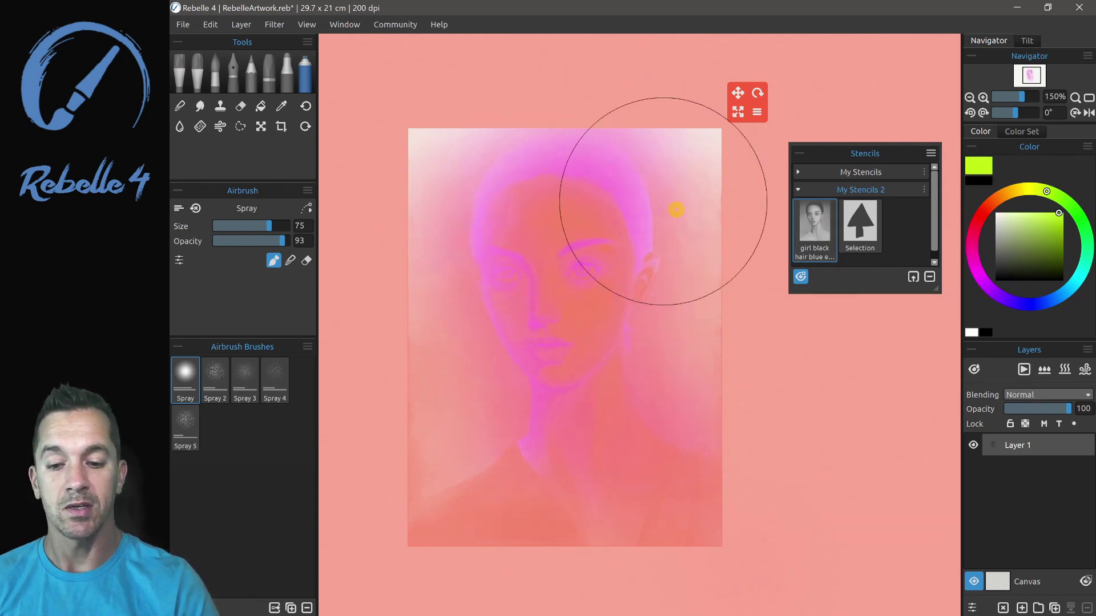
mouse_move(677, 210)
left_mouse_down()
mouse_move(655, 245)
mouse_move(663, 368)
left_mouse_up()
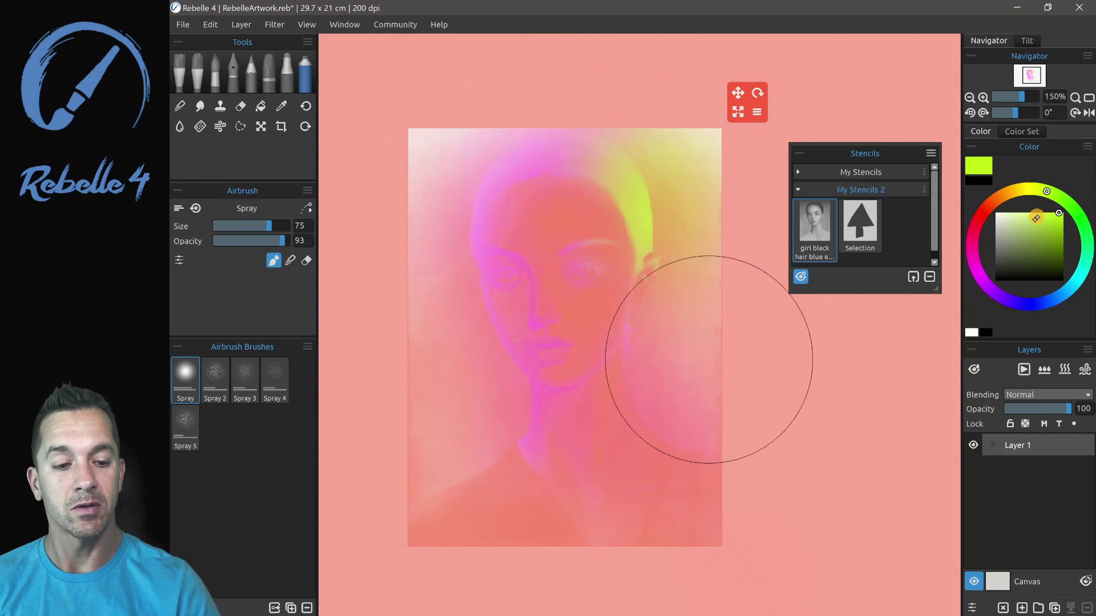
left_click_drag(982, 225, 1060, 295)
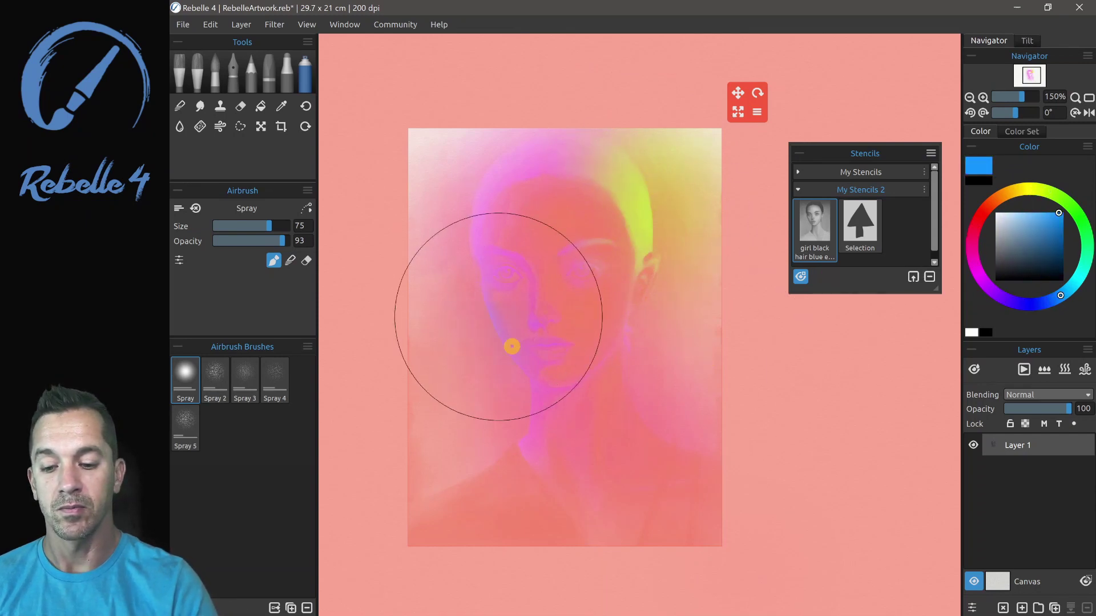
mouse_move(509, 345)
left_mouse_down()
mouse_move(492, 328)
mouse_move(510, 474)
mouse_move(464, 228)
mouse_move(503, 215)
mouse_move(553, 452)
left_mouse_up()
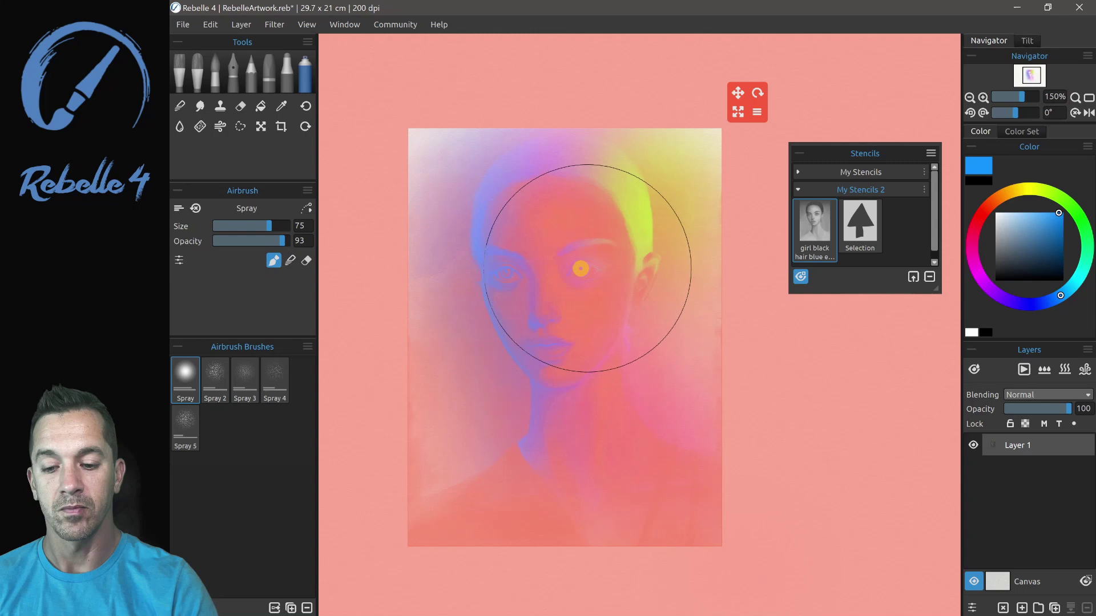
left_click(799, 277)
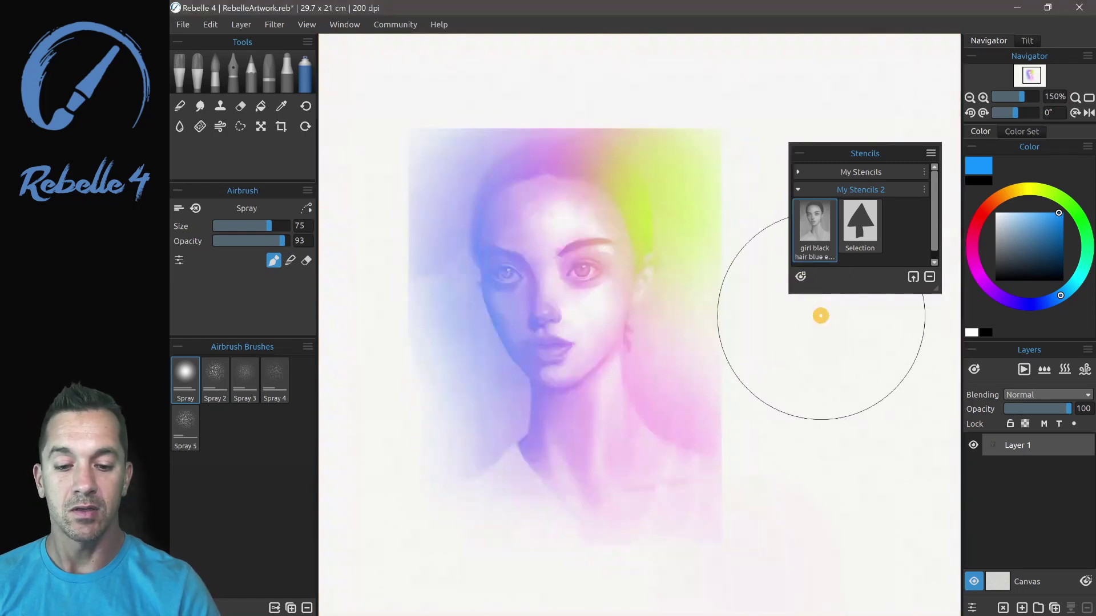